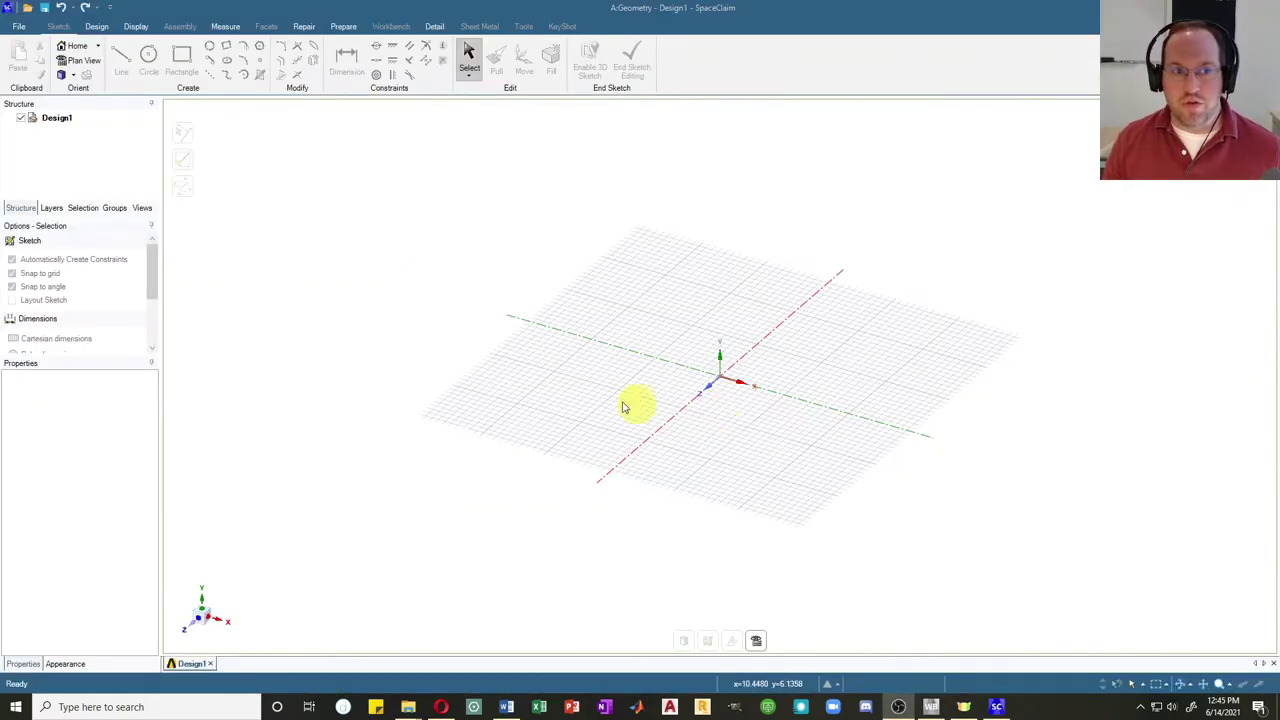
Set this document's unit type to Imperial with length in inches
left_click(19, 26)
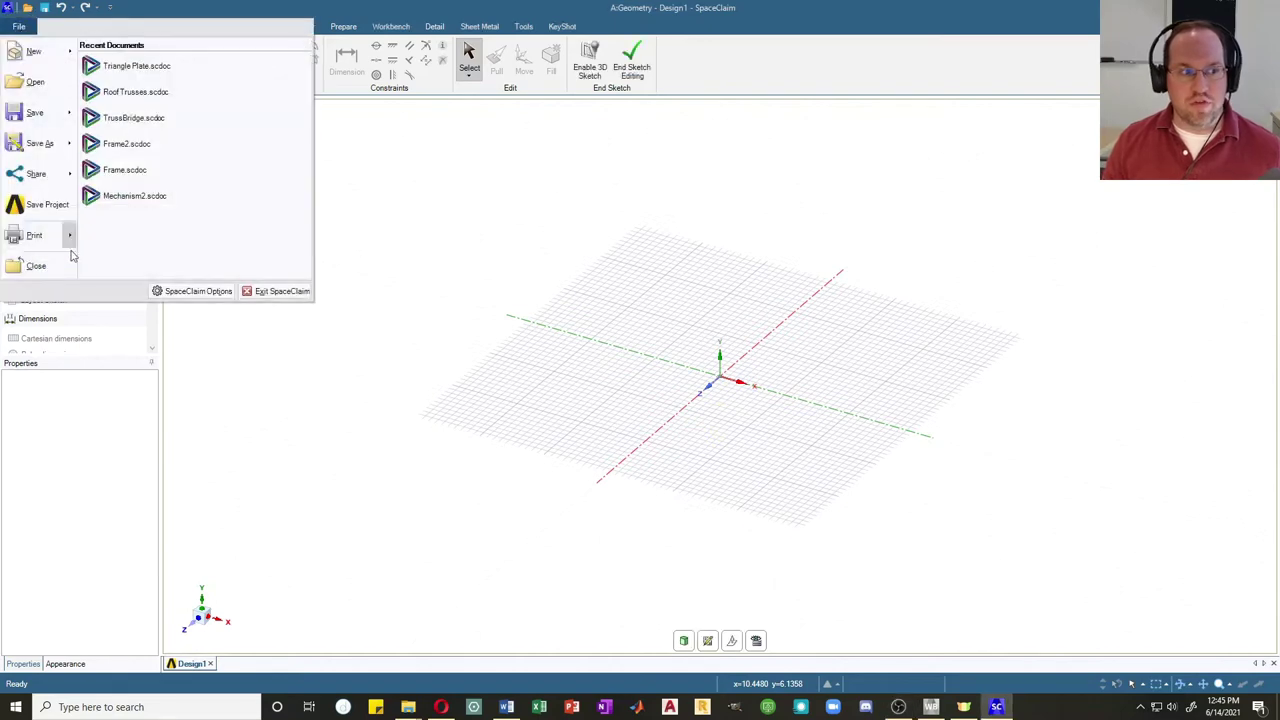
key("Escape")
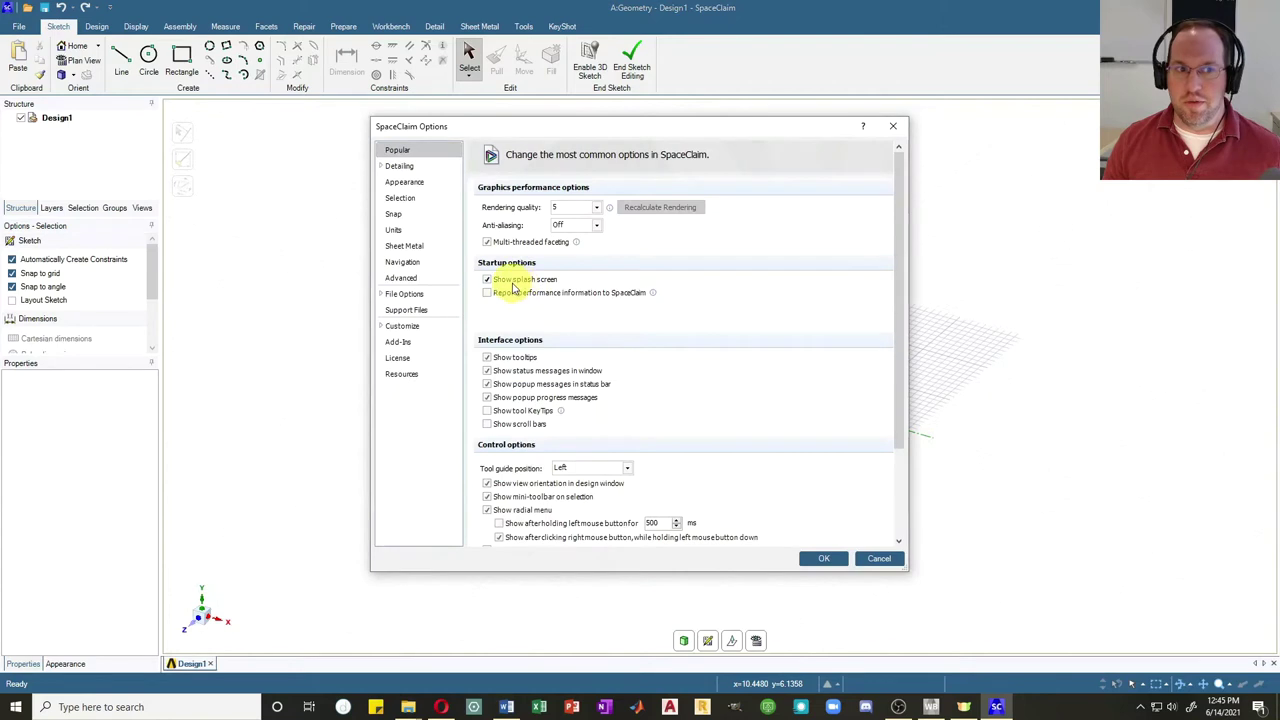
left_click(408, 231)
left_click(621, 243)
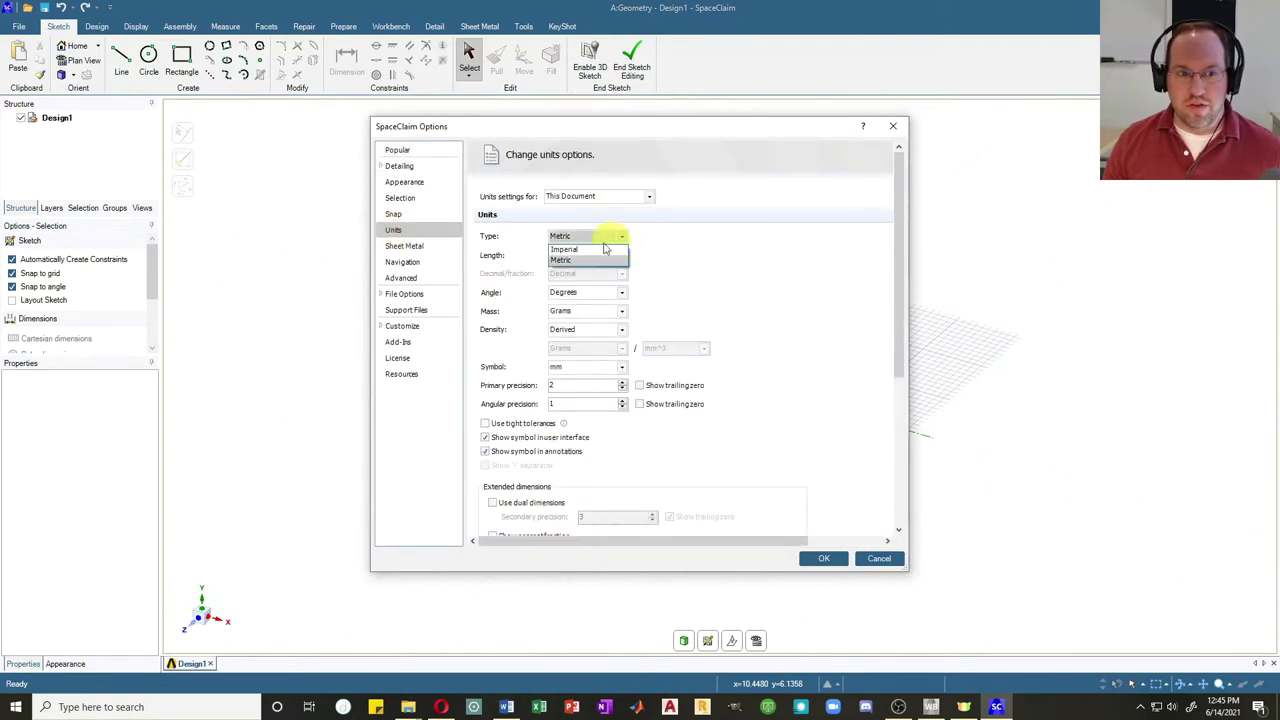
left_click(572, 257)
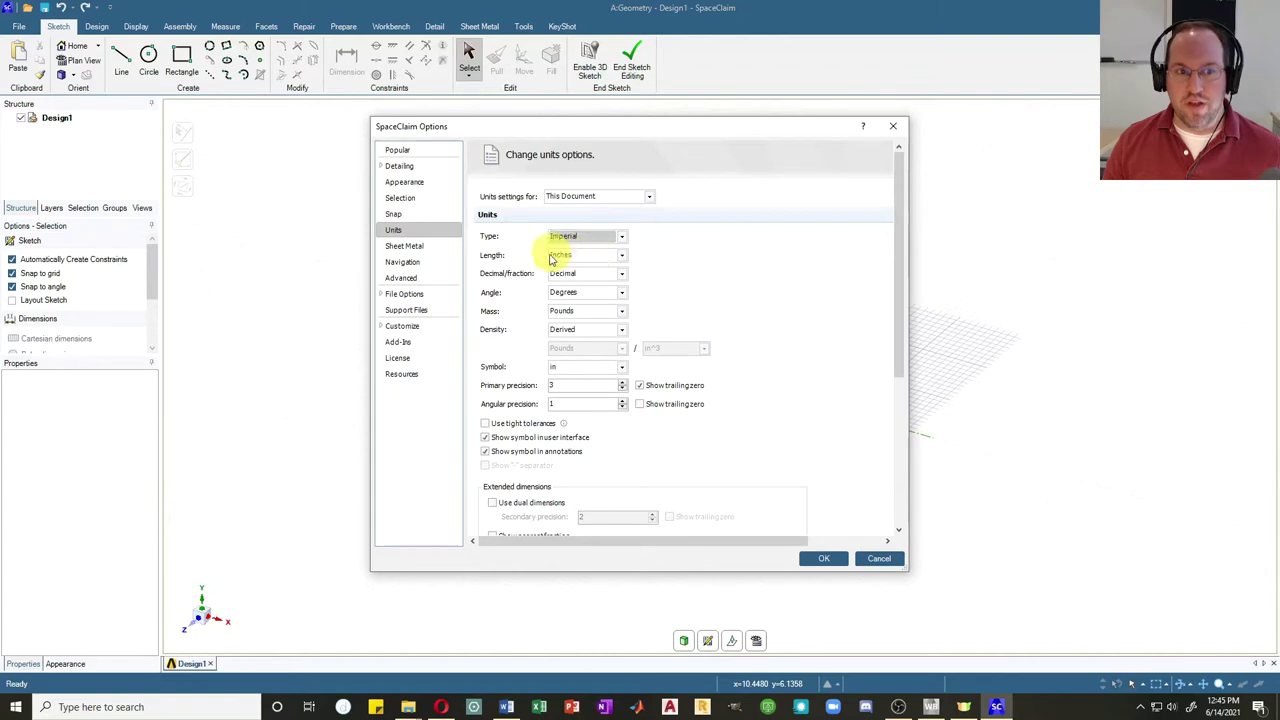
left_click(621, 255)
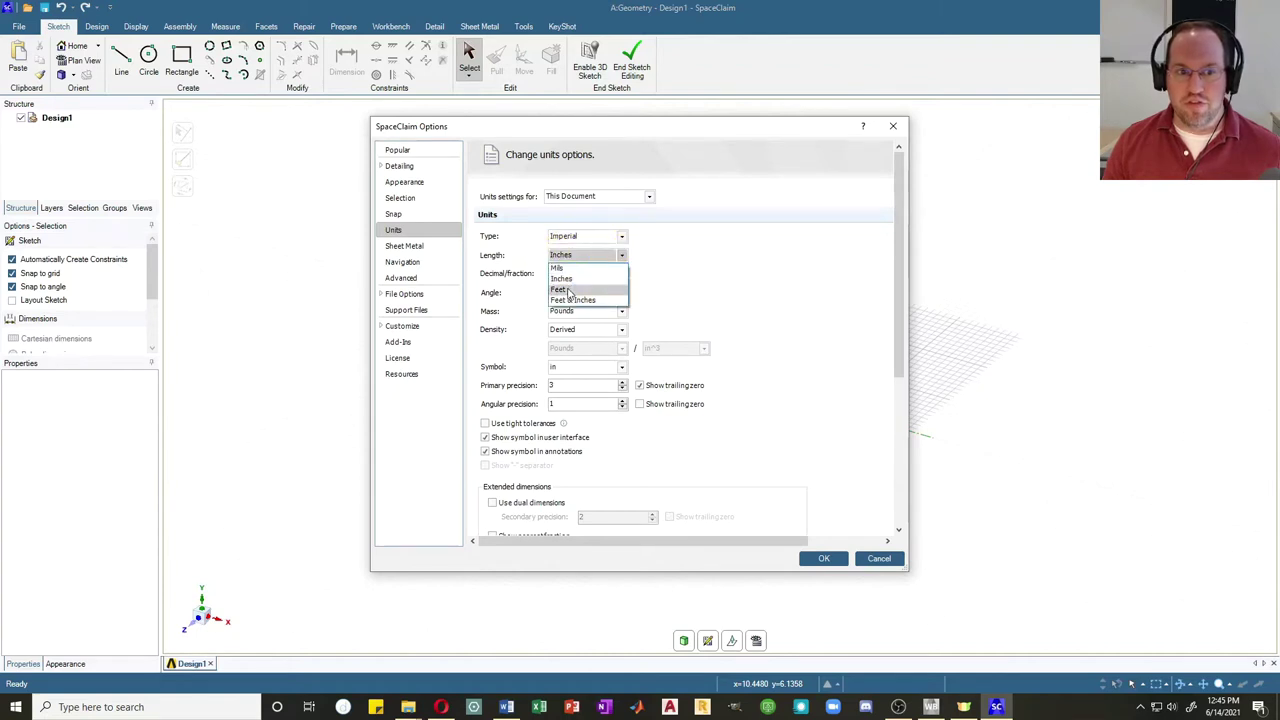
left_click(566, 283)
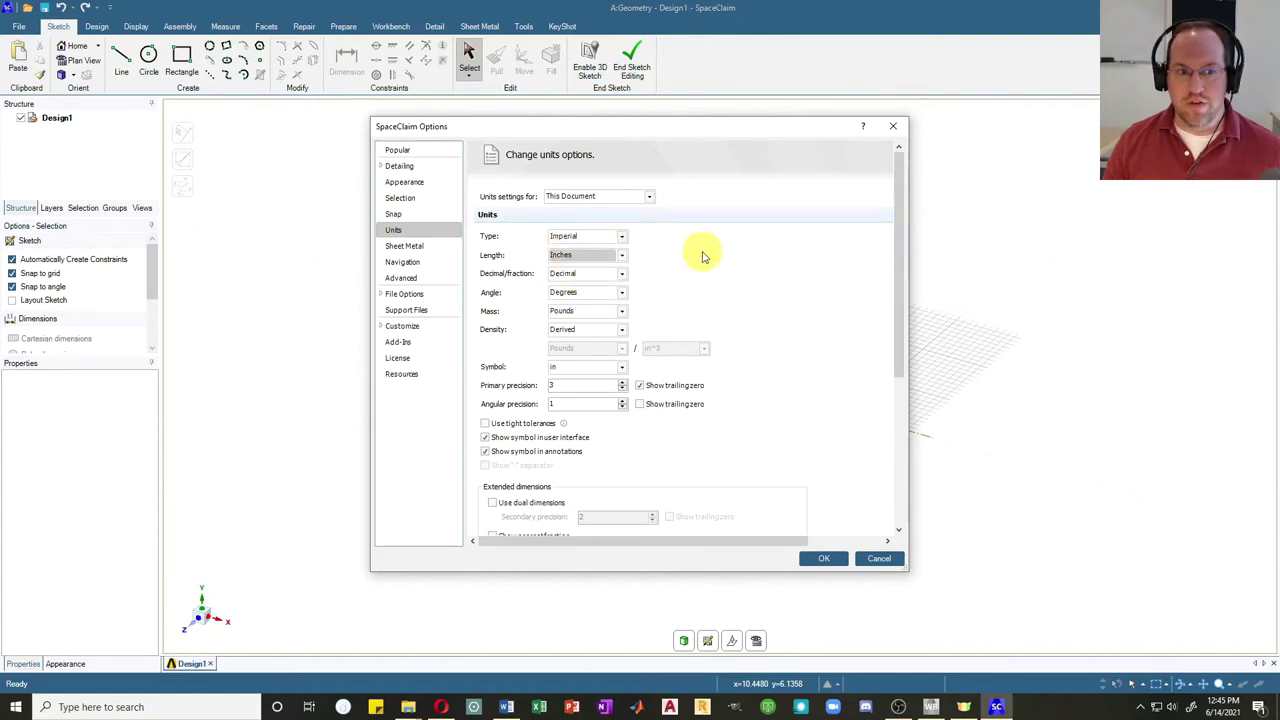
left_click(828, 558)
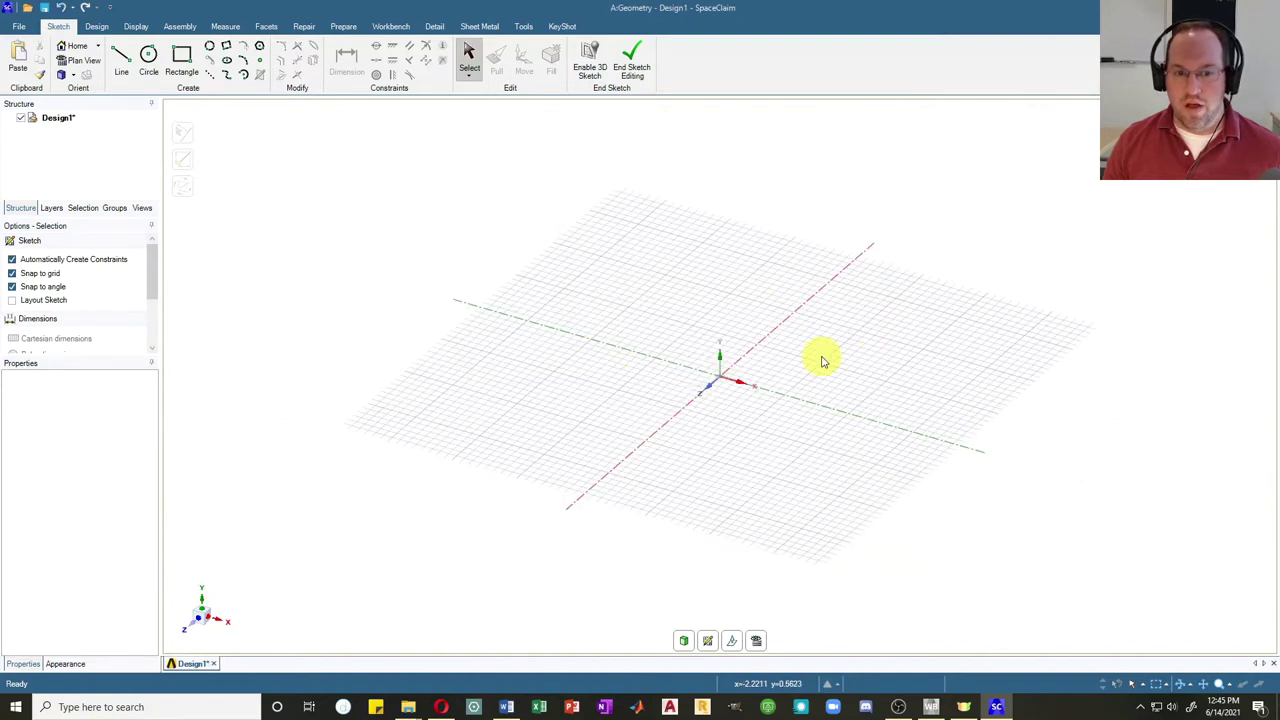
Start a sketch on the XY plane, view it in plan, and enable Layout Sketch for the Line tool
left_click(707, 640)
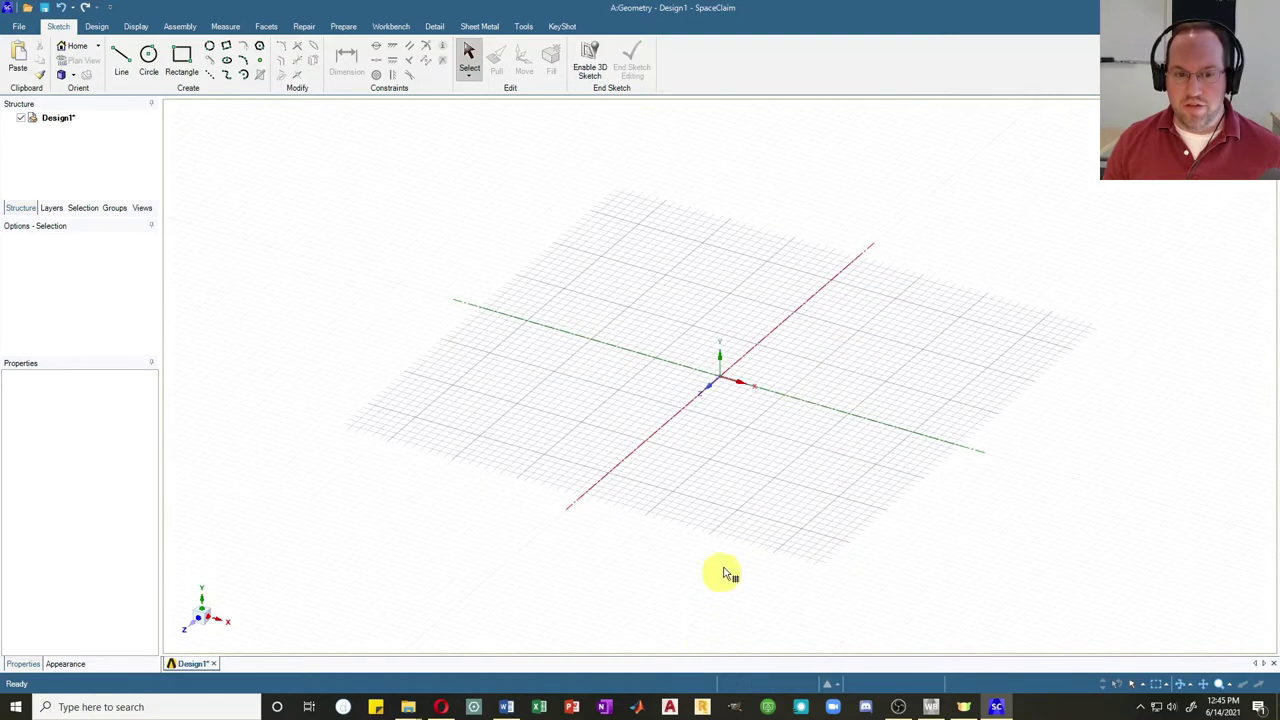
left_click(829, 359)
left_click(756, 638)
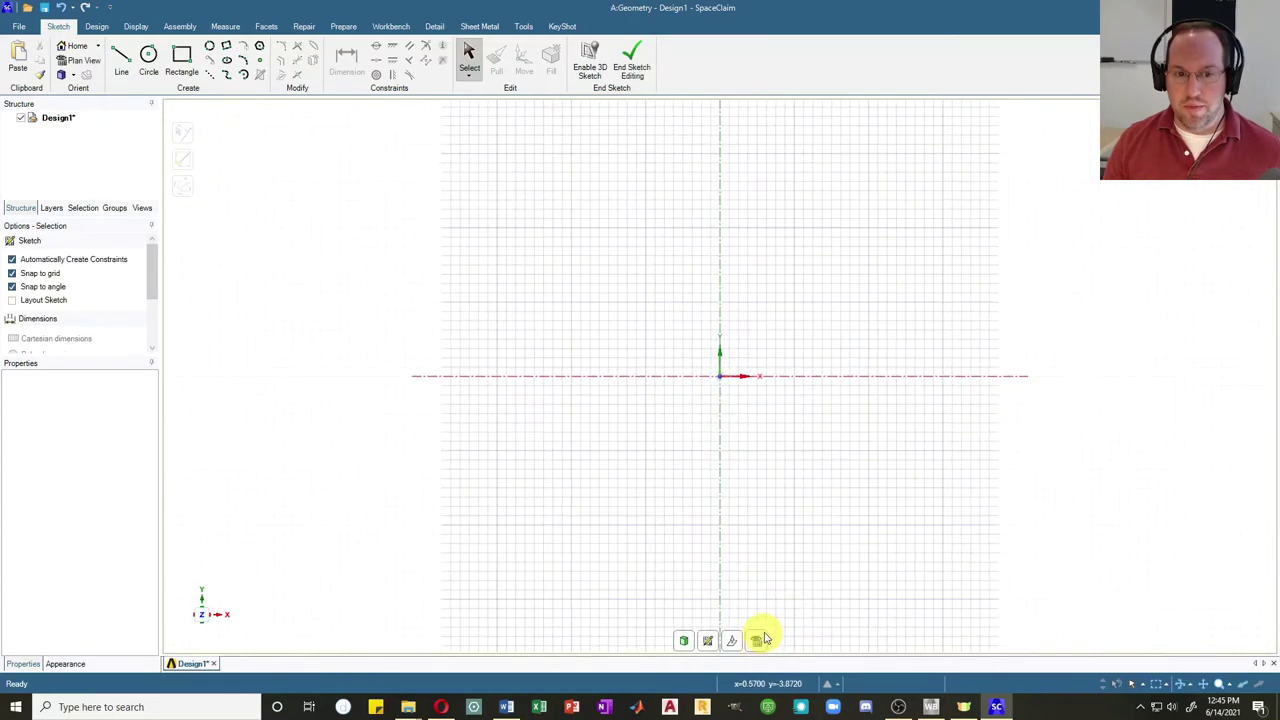
left_click(119, 58)
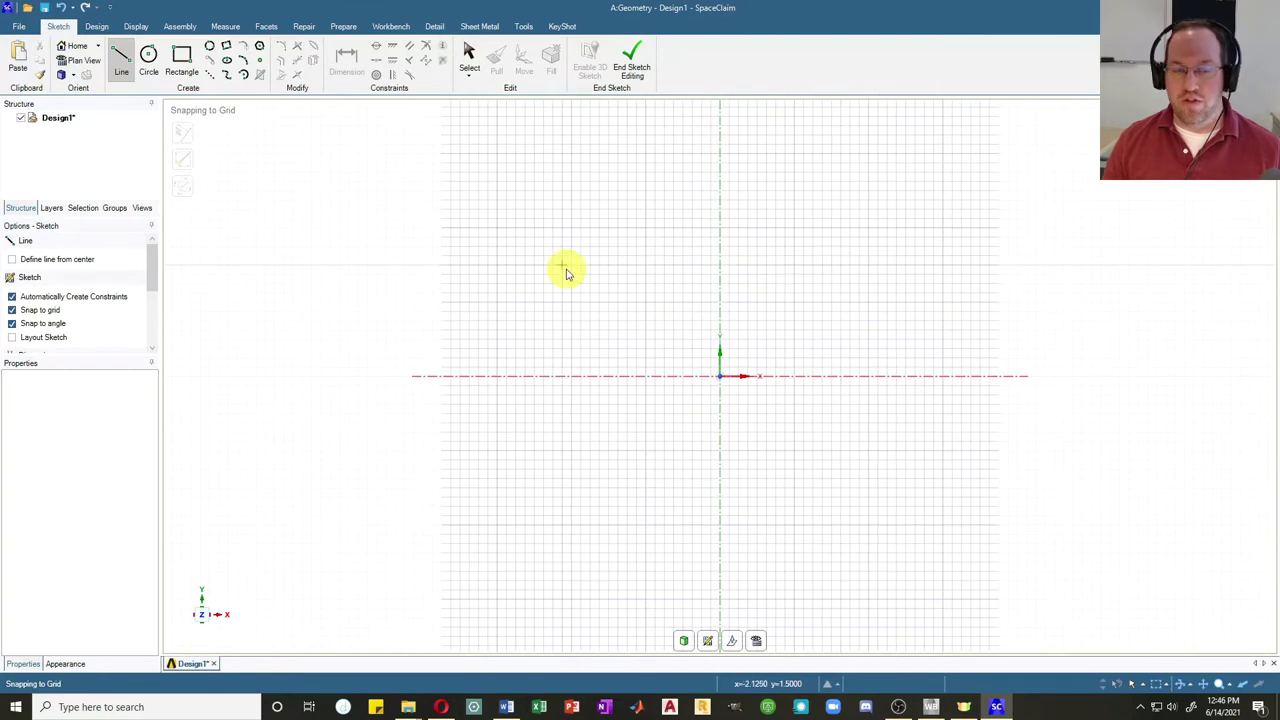
left_click(28, 340)
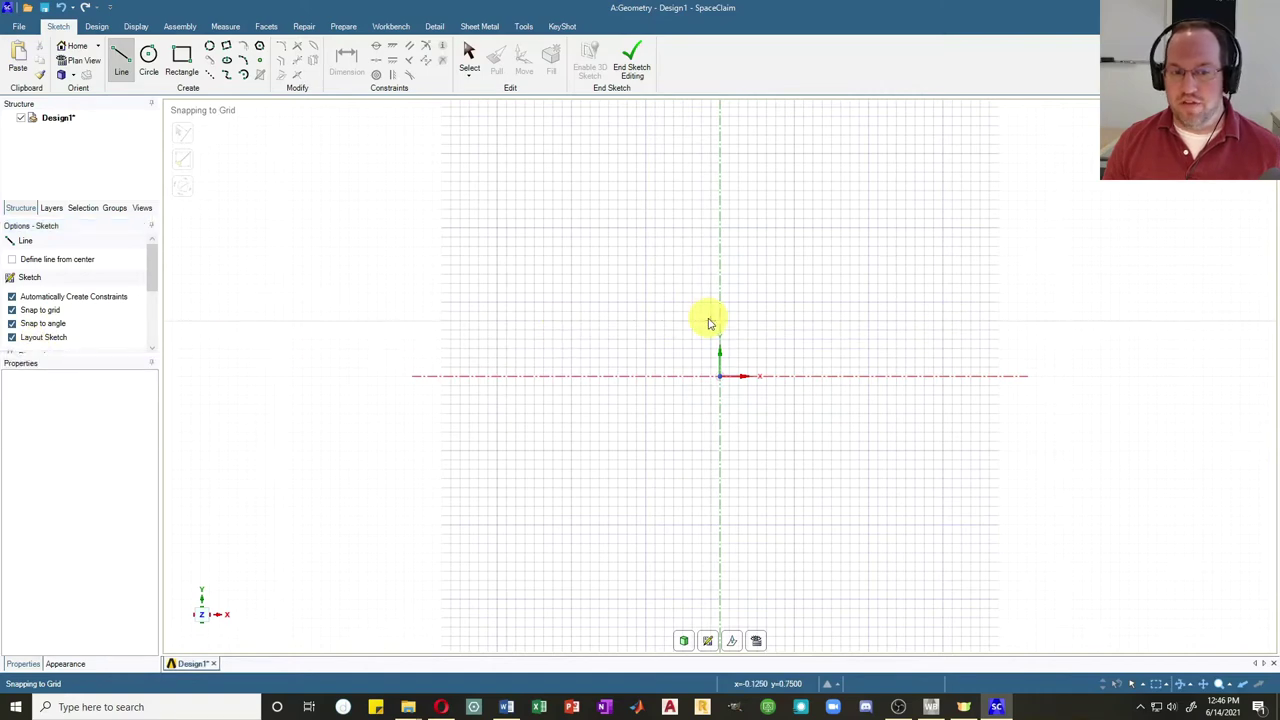
Draw a vertical layout line upward from the origin with a length of 12*12 inches
left_click(720, 380)
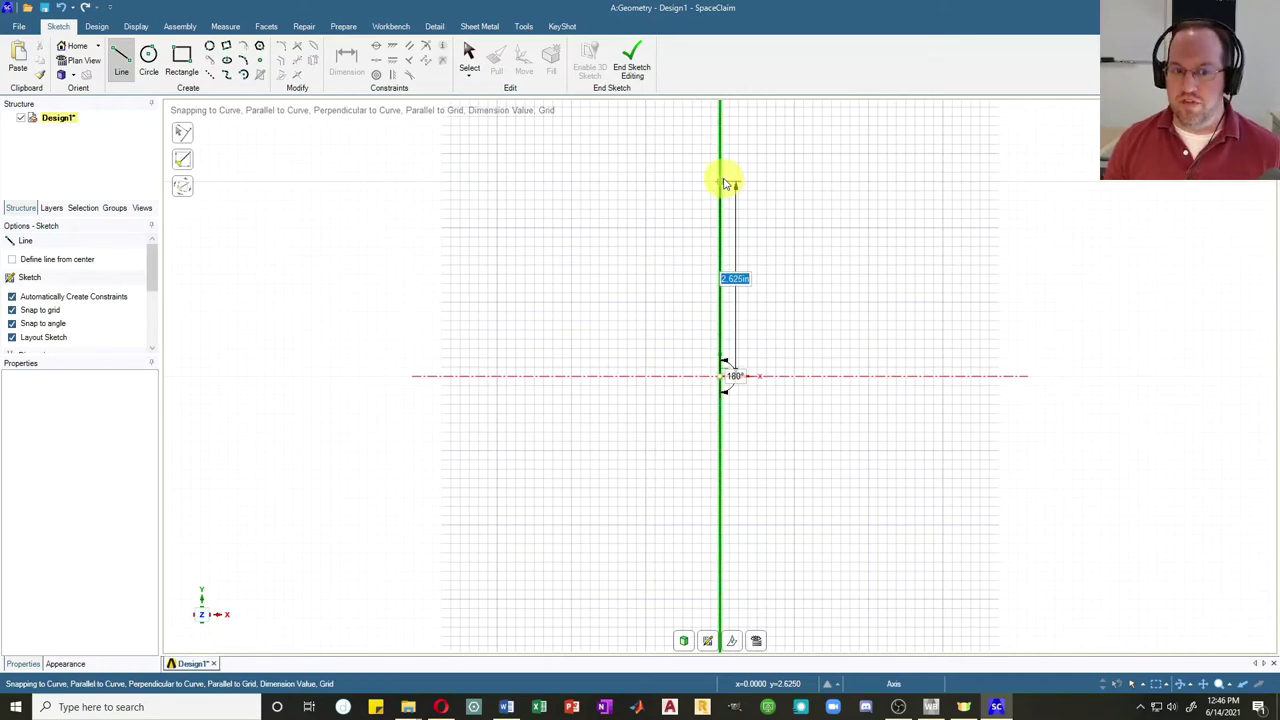
type("12*12")
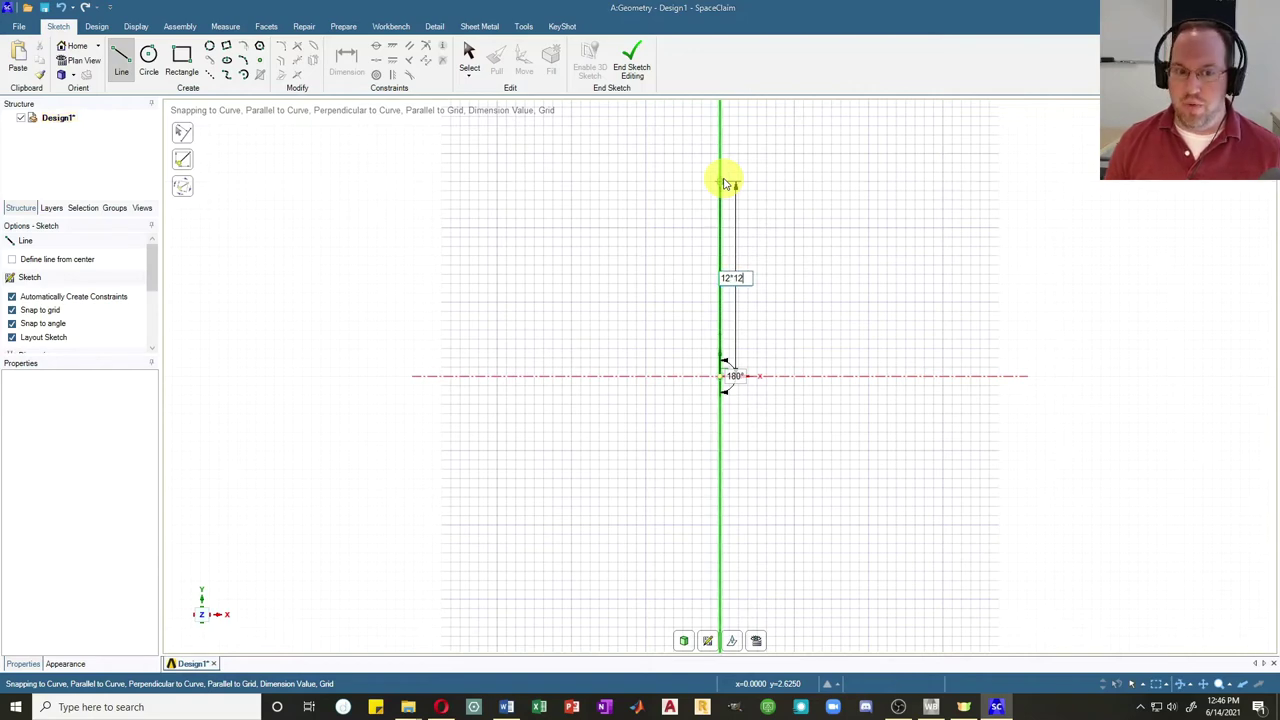
key("Escape")
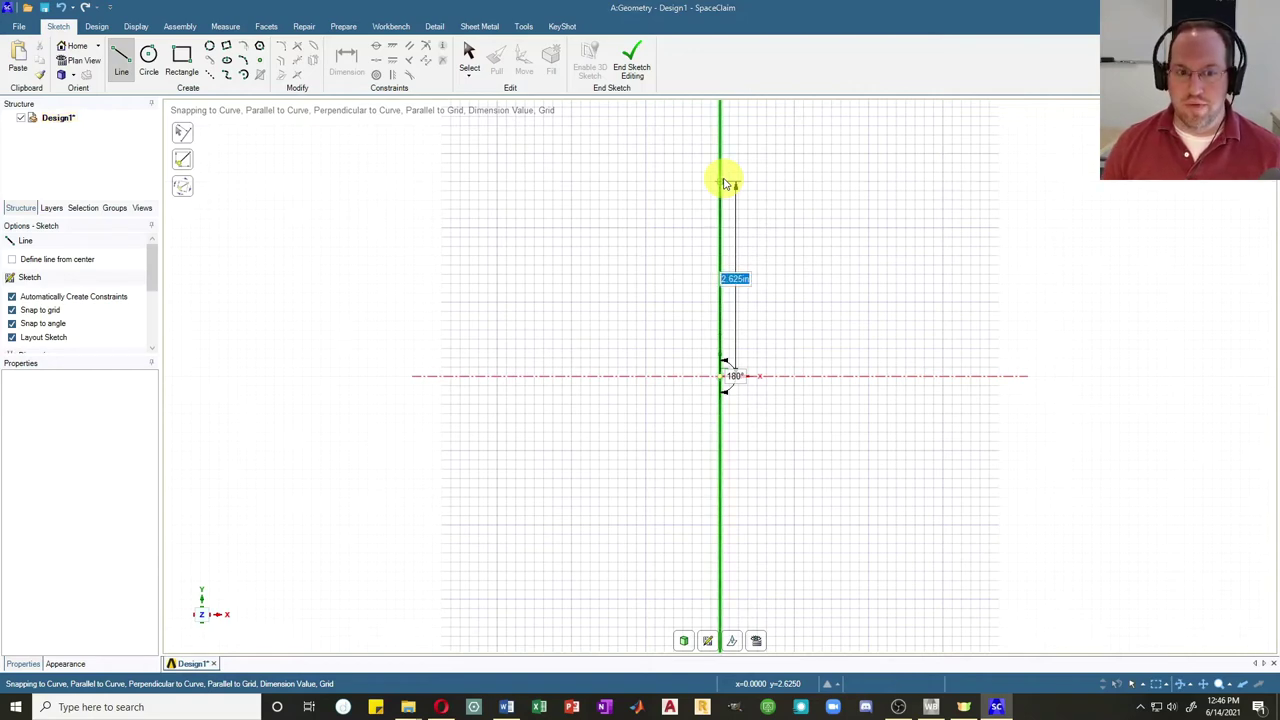
key("Escape")
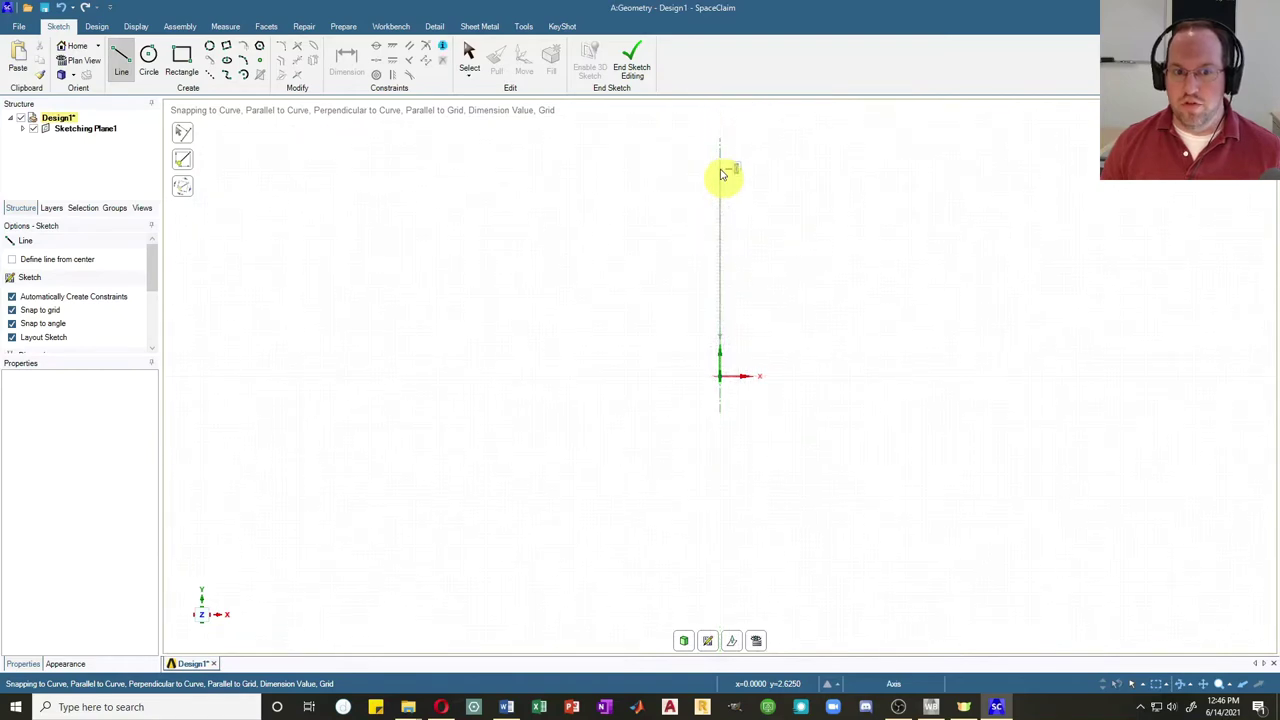
Complete the frame outline with an 18*12 inch horizontal line rightward and an 18*12 inch vertical line downward, and return to 3D mode
left_click(720, 176)
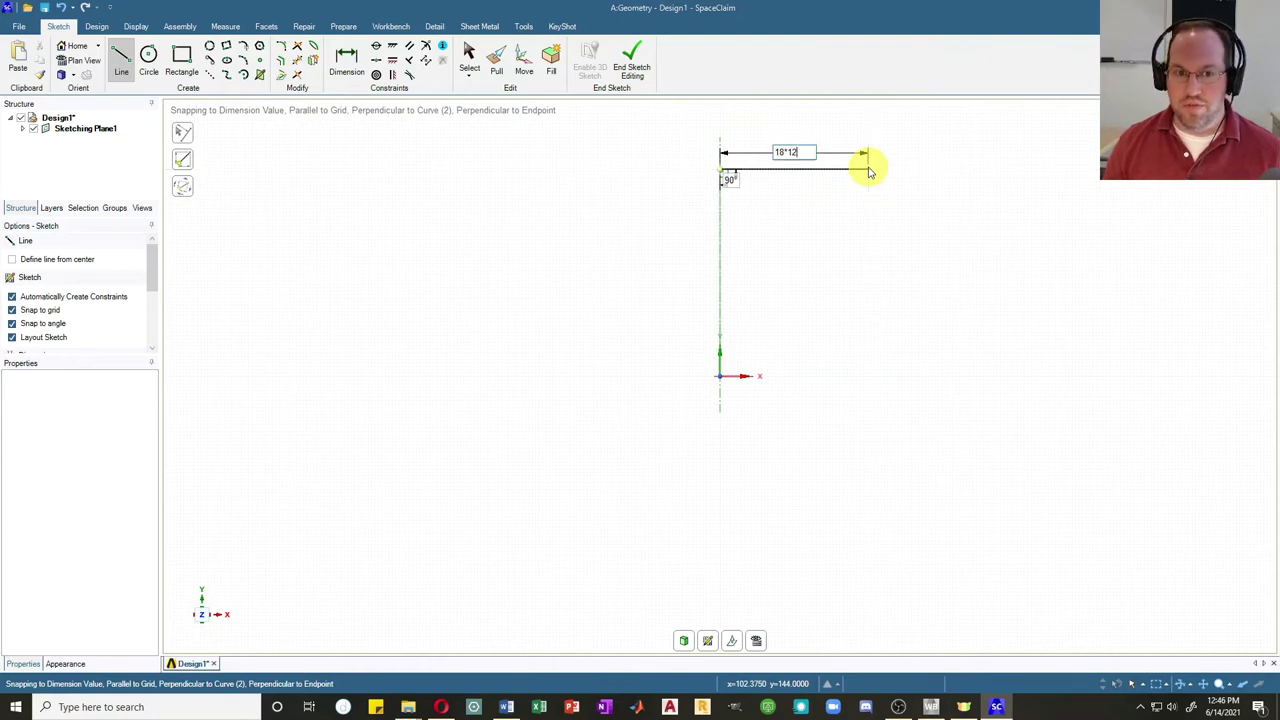
key("Return")
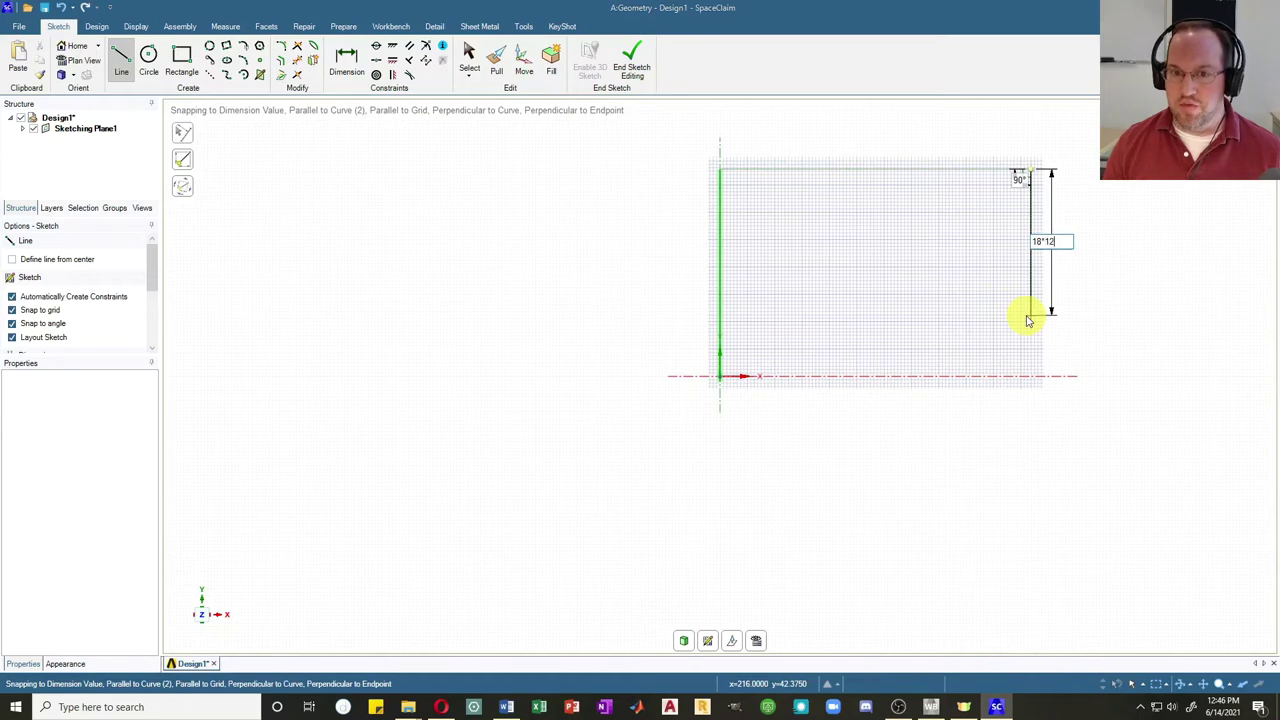
type("18*12")
left_click(1033, 485)
key("Escape")
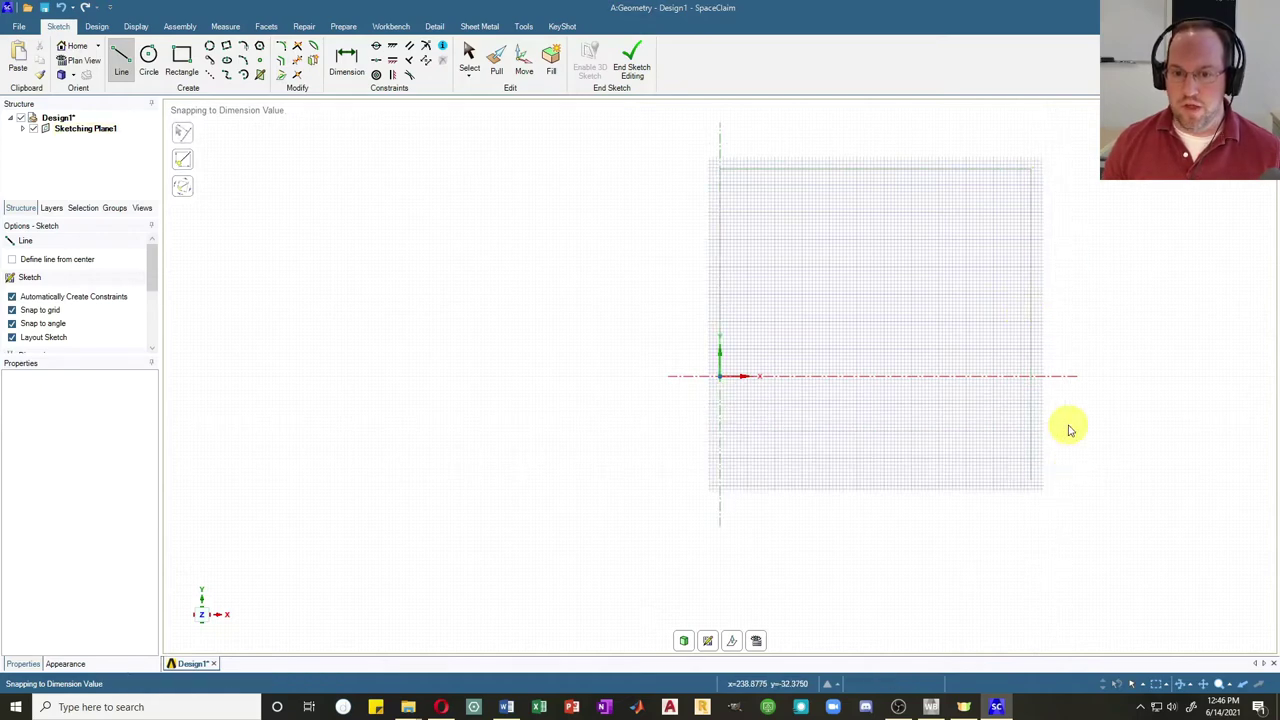
left_click(684, 640)
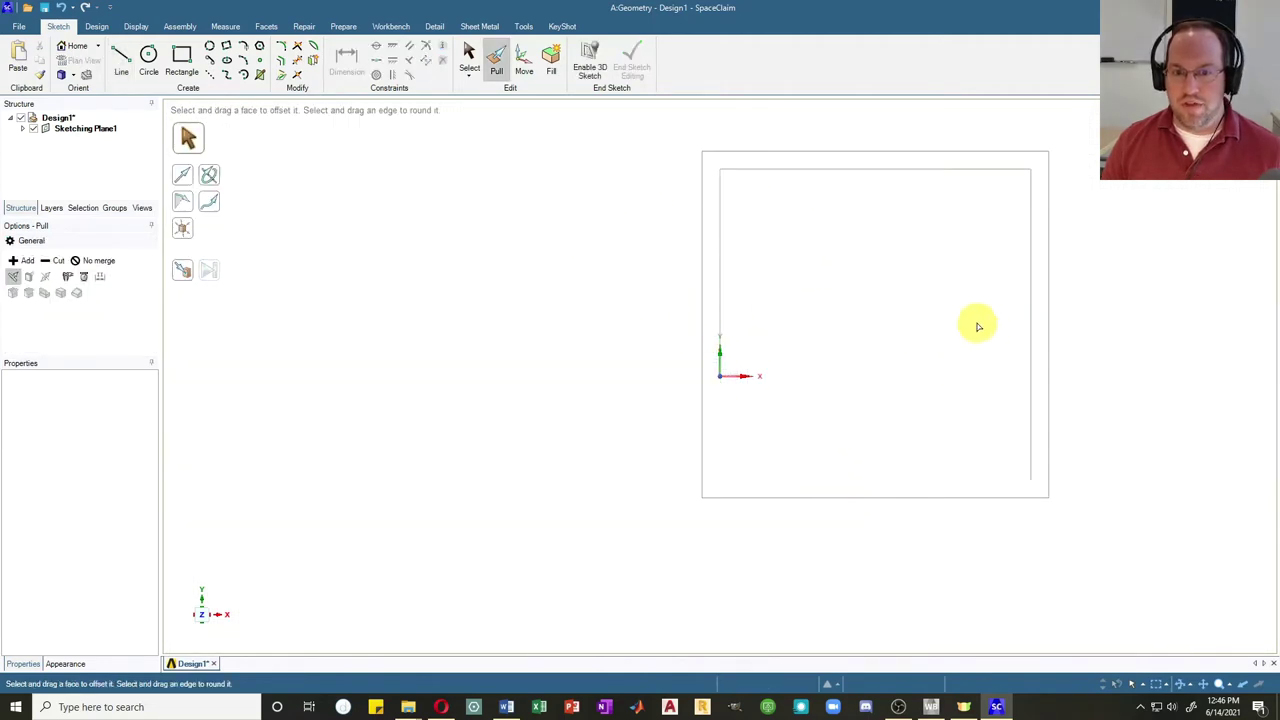
Import the W18X106 cross section from the W family of the AISC standard beam profile library
left_click(389, 30)
left_click(346, 28)
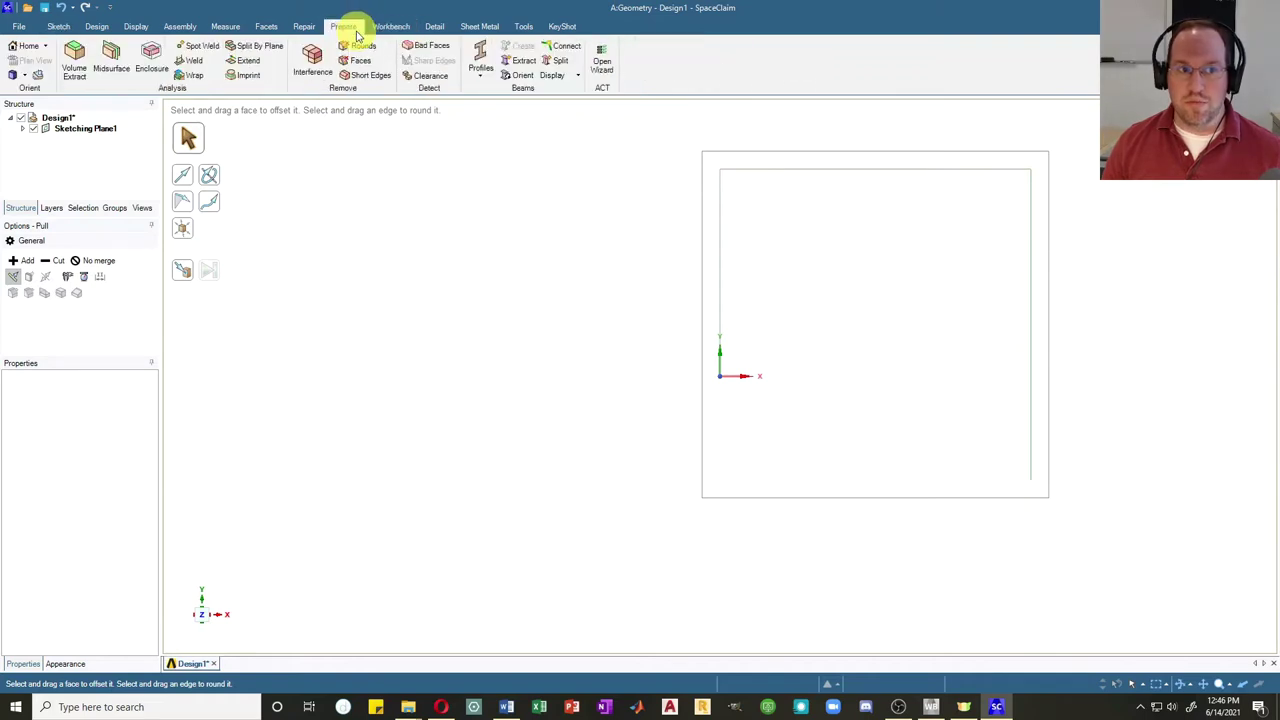
left_click(481, 78)
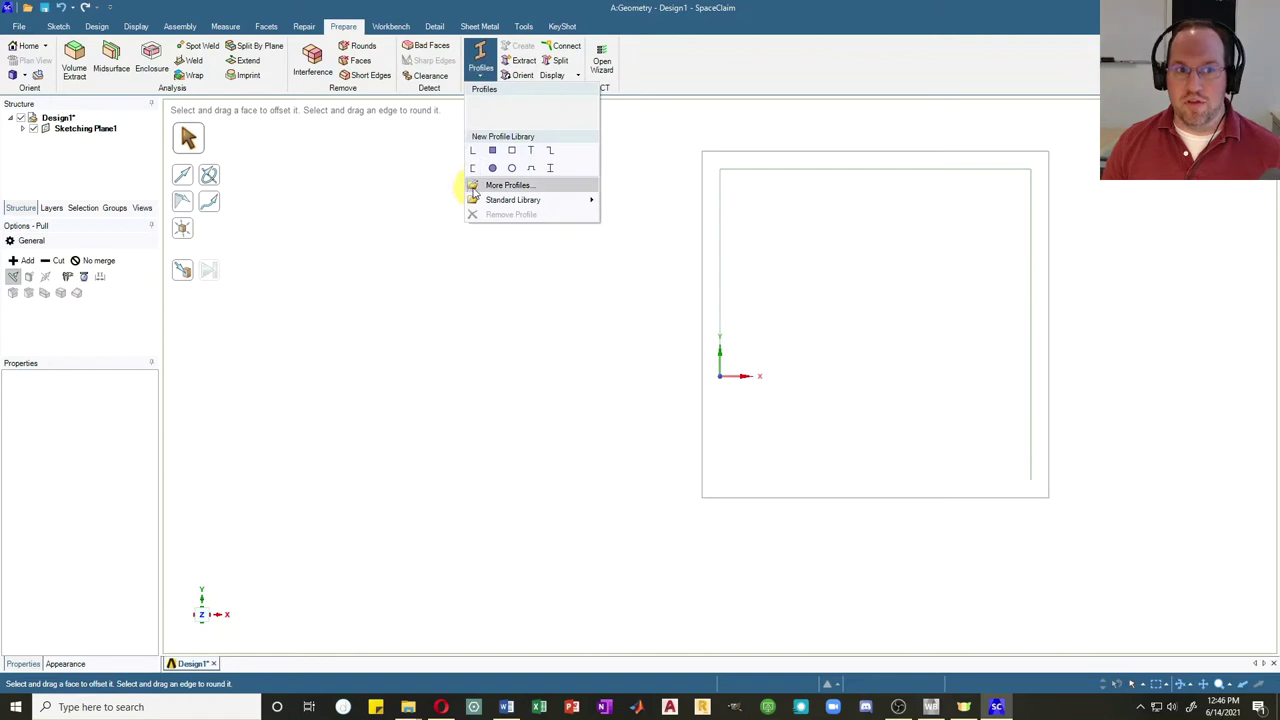
mouse_move(497, 204)
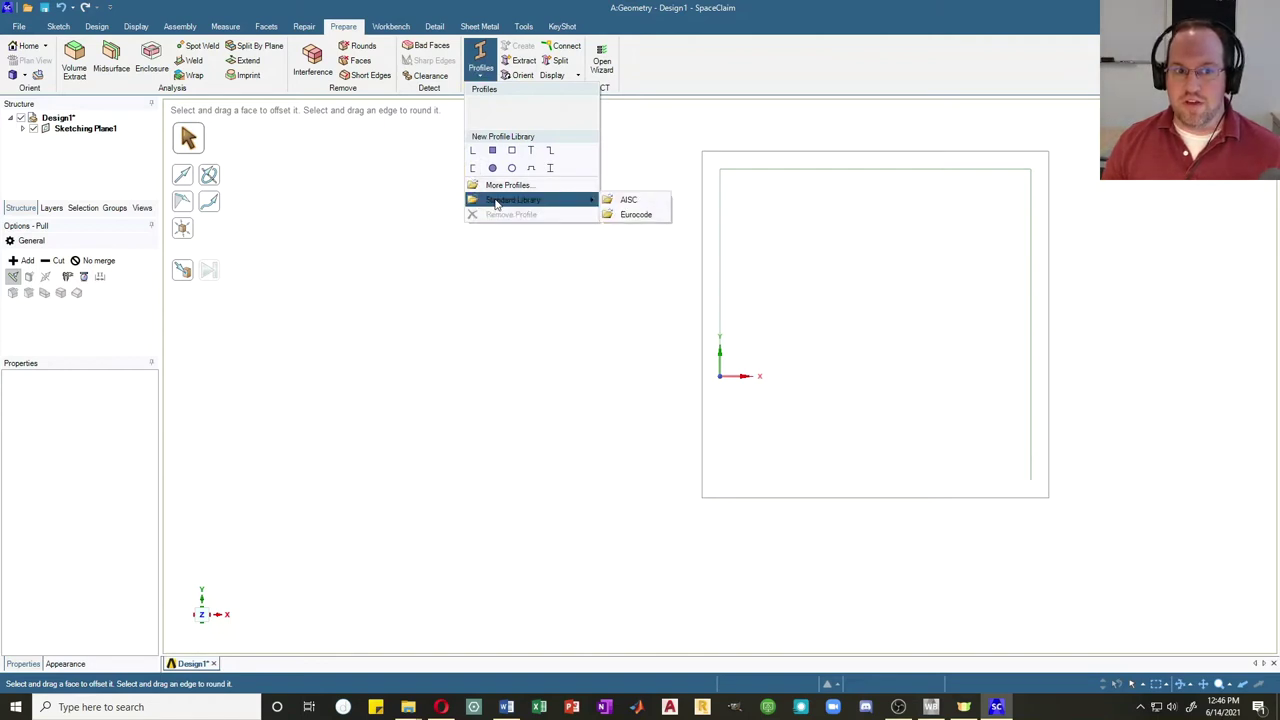
left_click(646, 198)
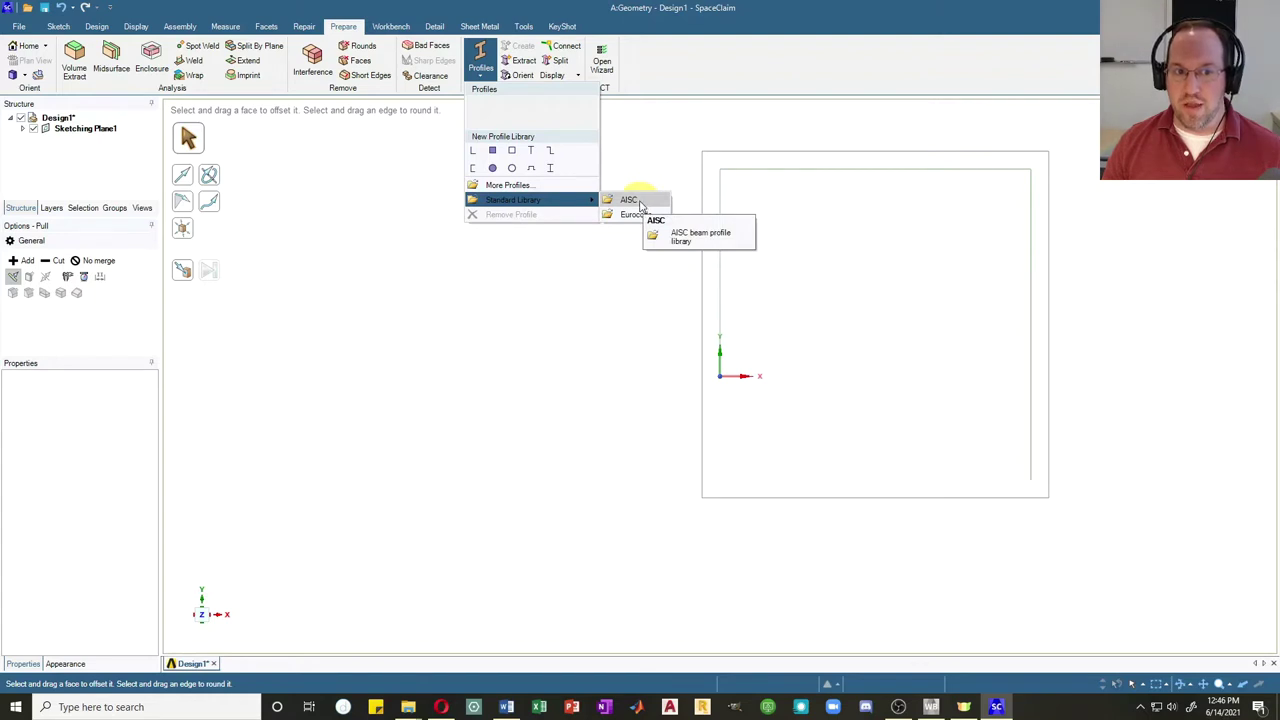
left_click(640, 203)
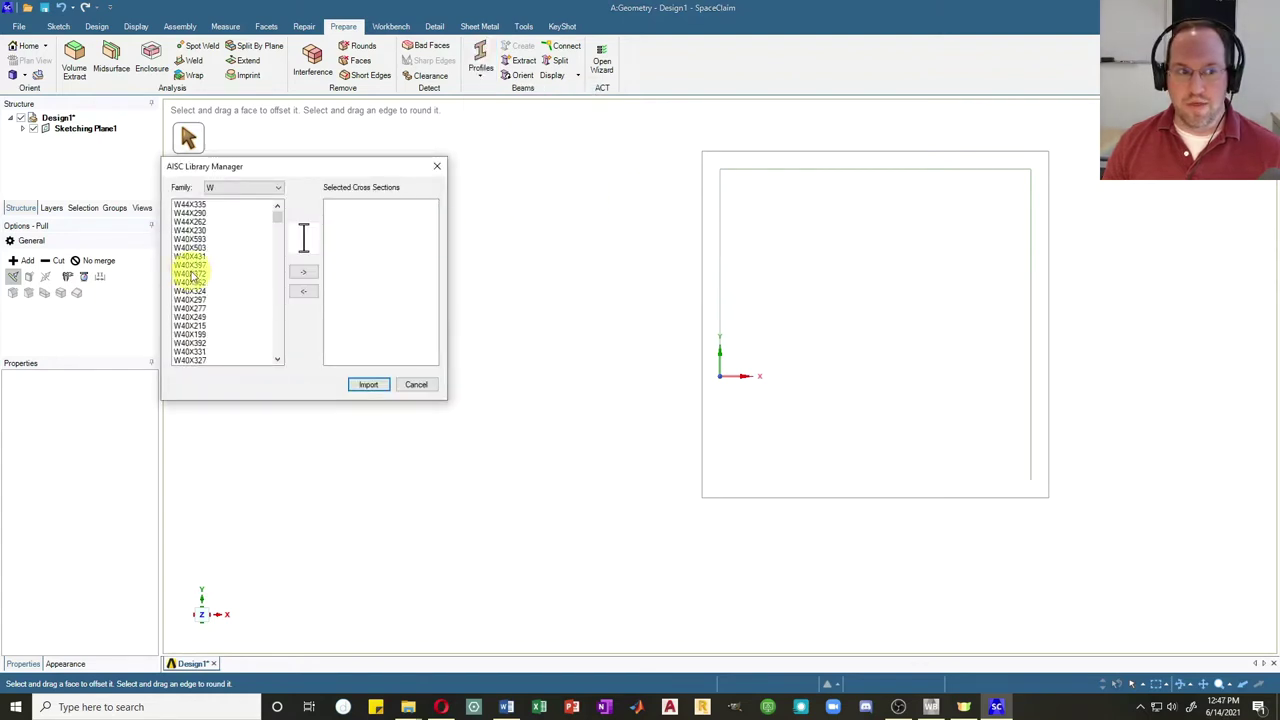
scroll(224, 289, "down", 20)
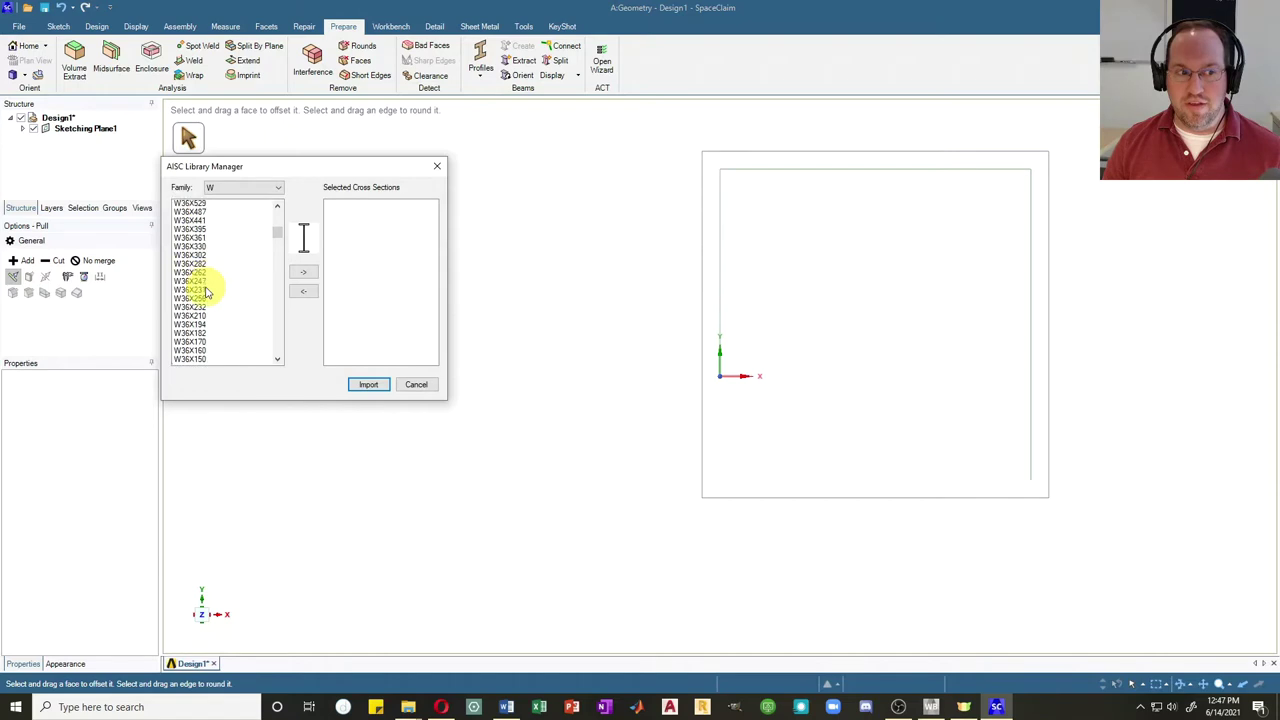
scroll(207, 291, "down", 3)
scroll(207, 291, "down", 2)
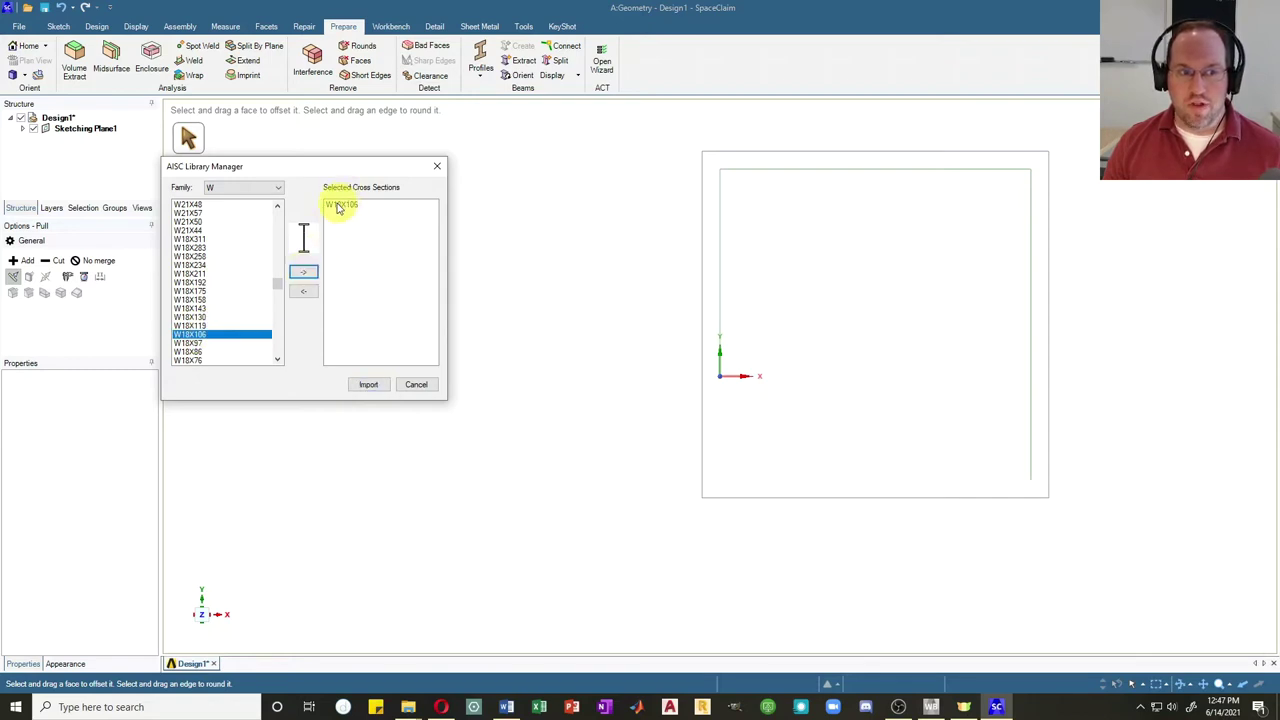
left_click(369, 385)
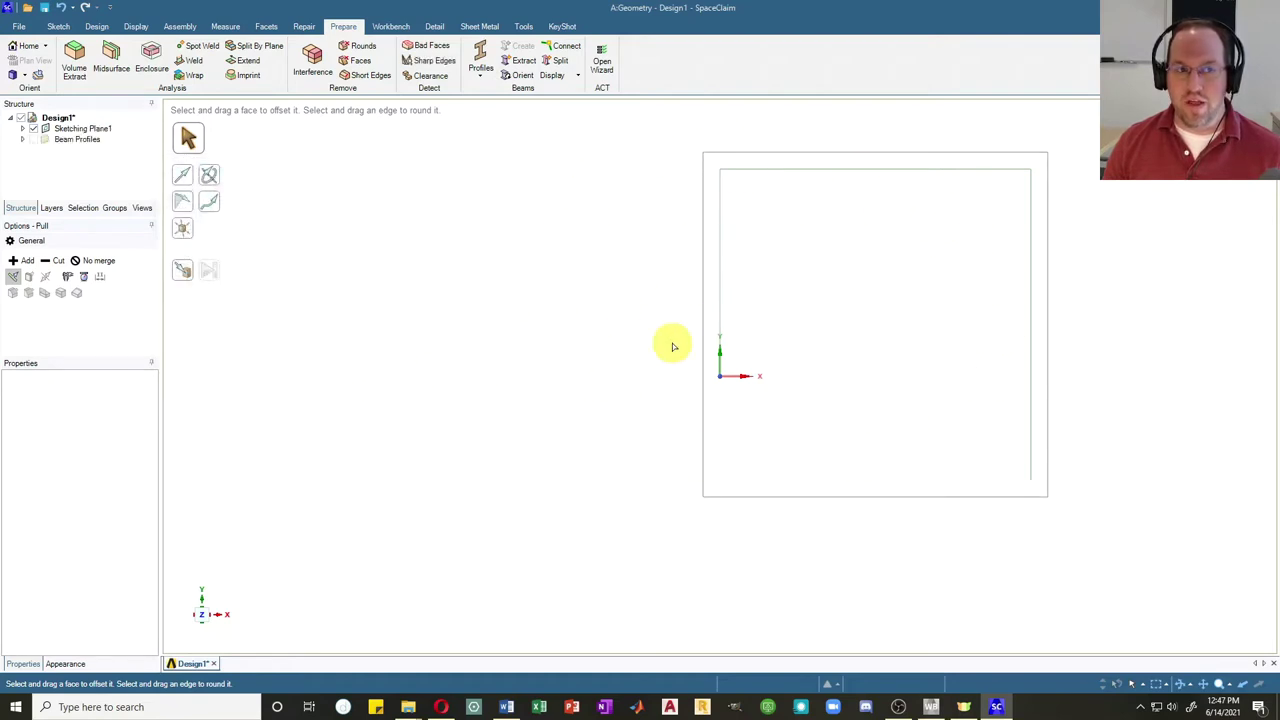
Create beams with the AISC_W18X106 profile along all three frame layout lines
left_click(480, 78)
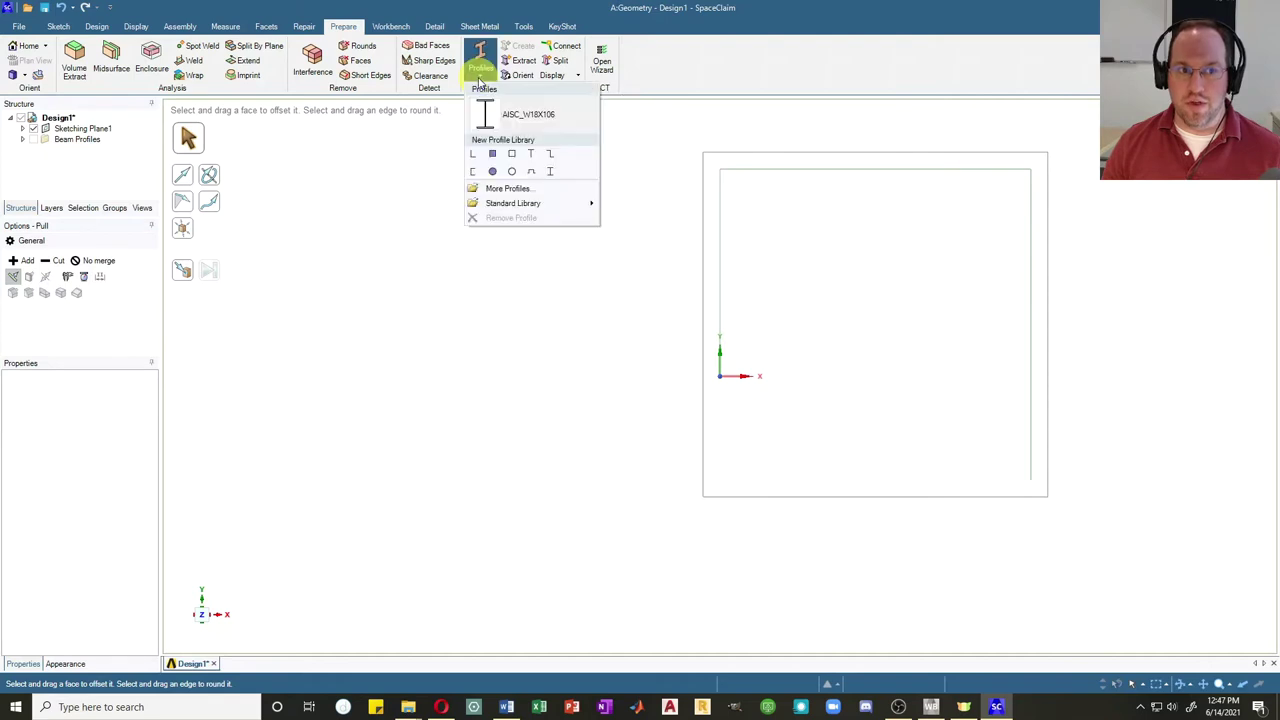
left_click(519, 118)
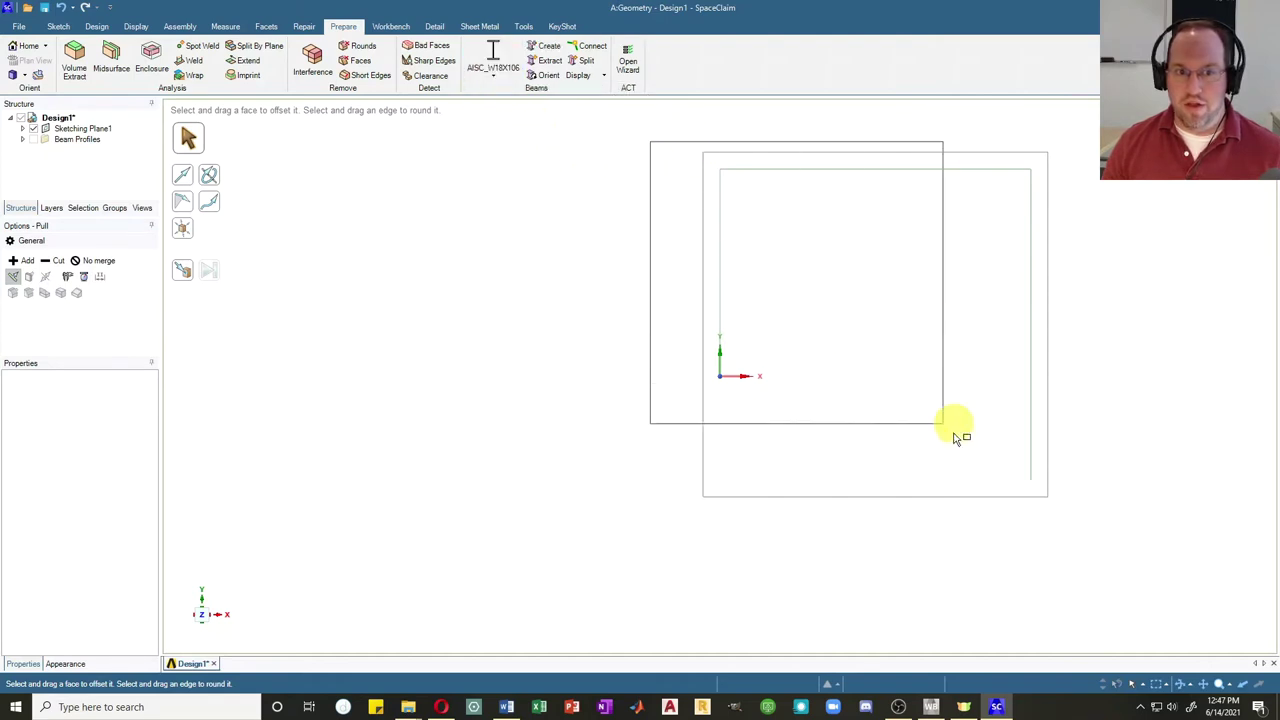
left_click(1110, 538)
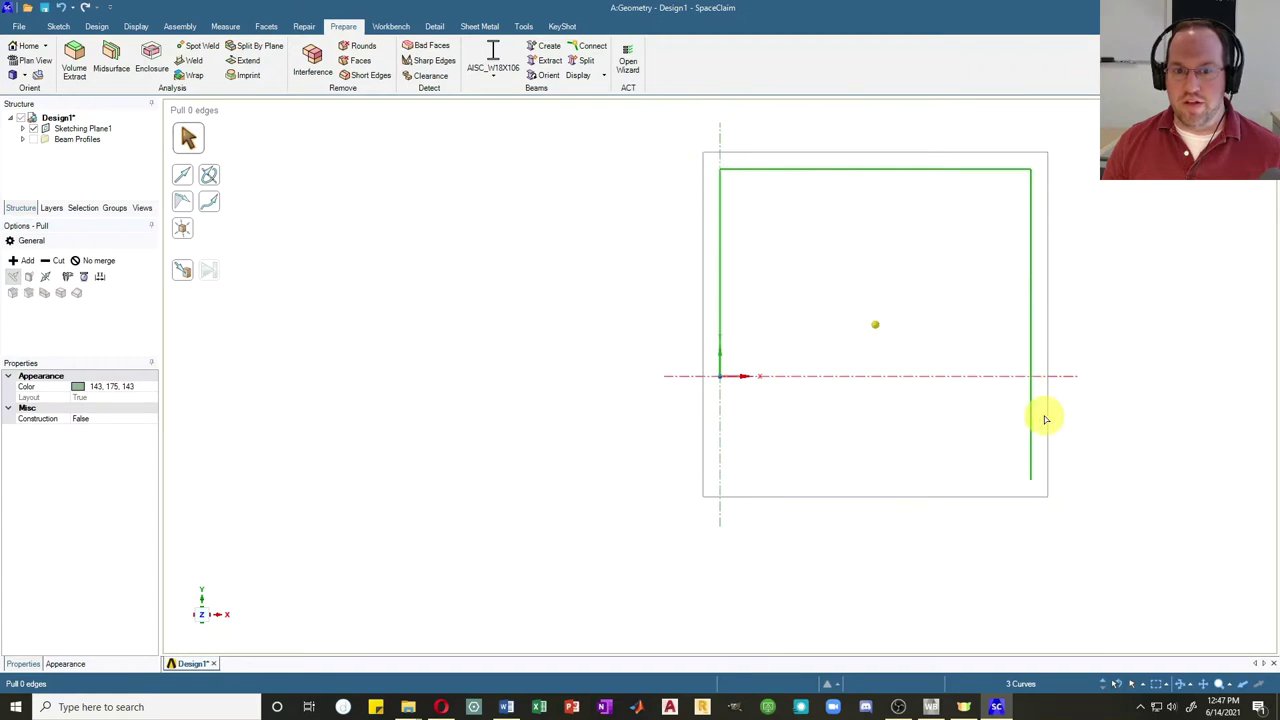
left_click(546, 48)
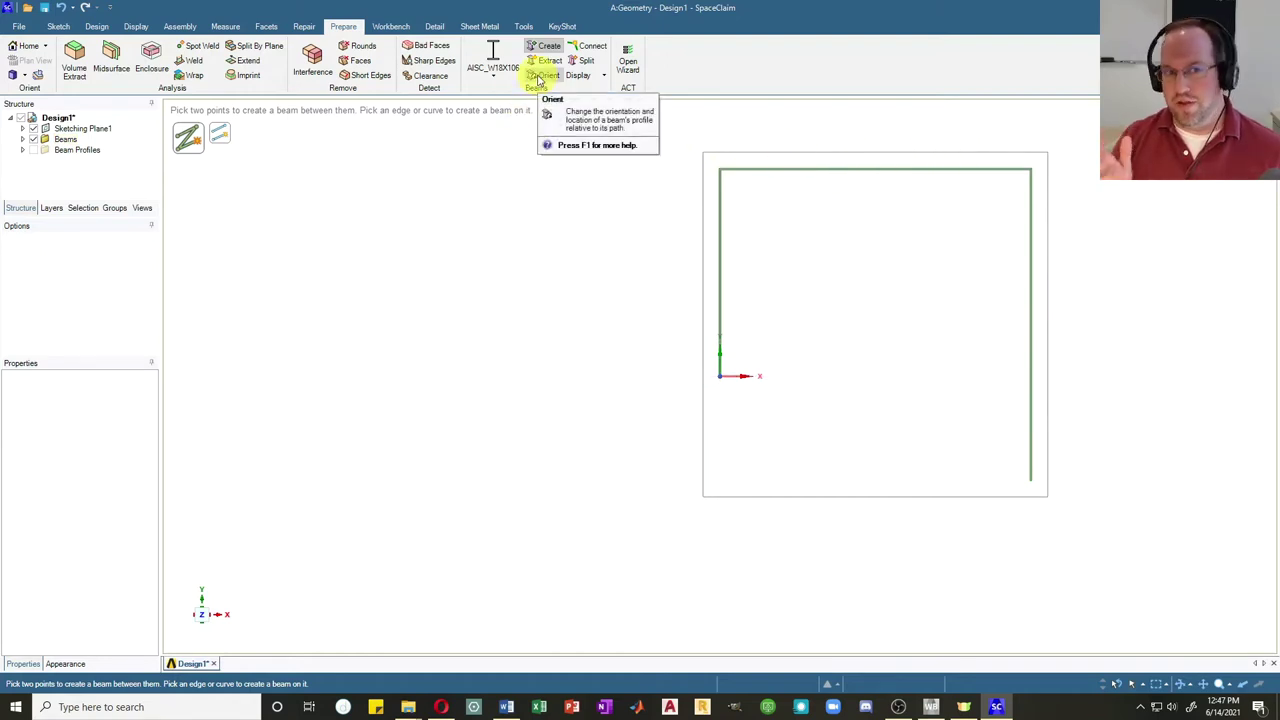
Display the frame as solid beams and examine the profile orientation at the upper corner
left_click(595, 80)
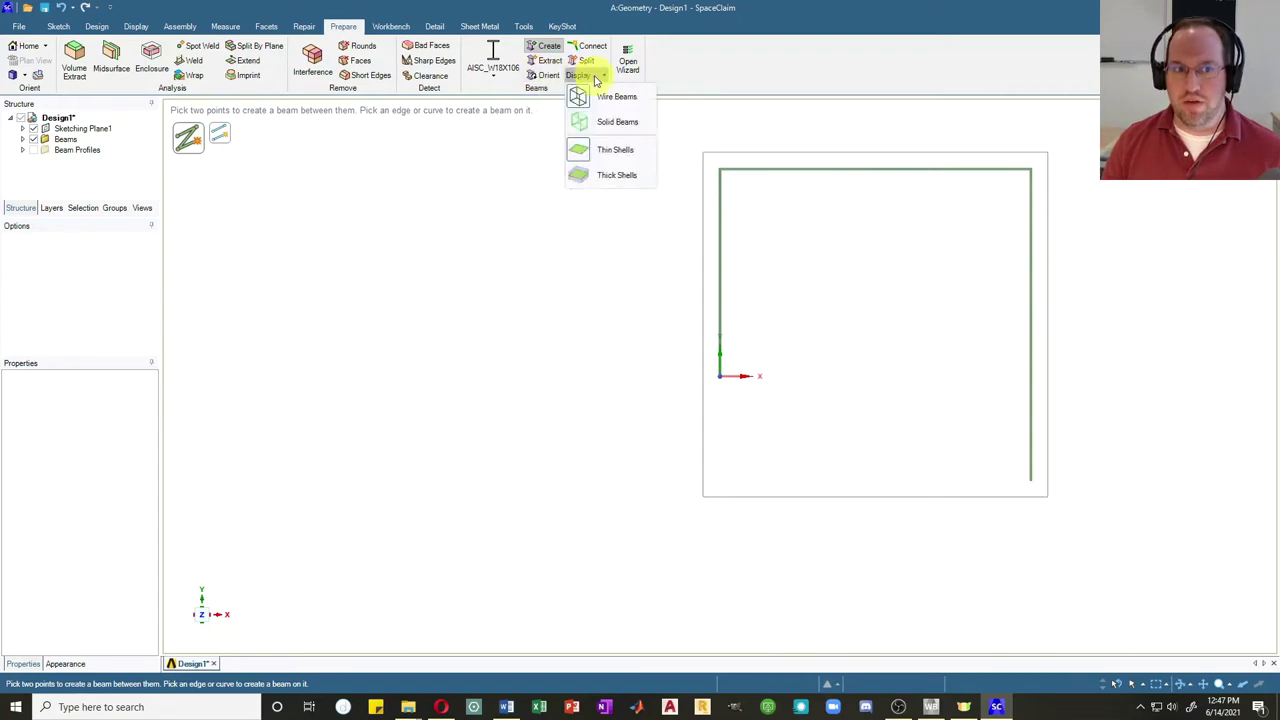
left_click(610, 124)
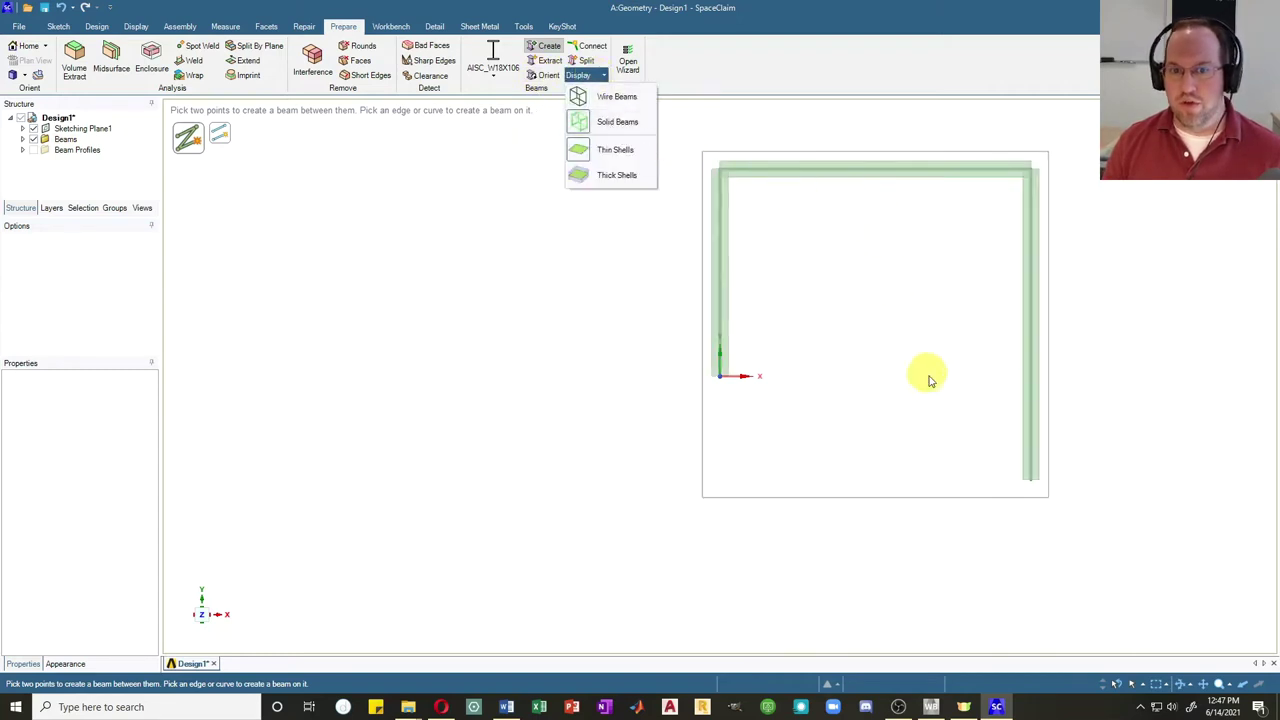
middle_click_drag(1098, 211, 1040, 266)
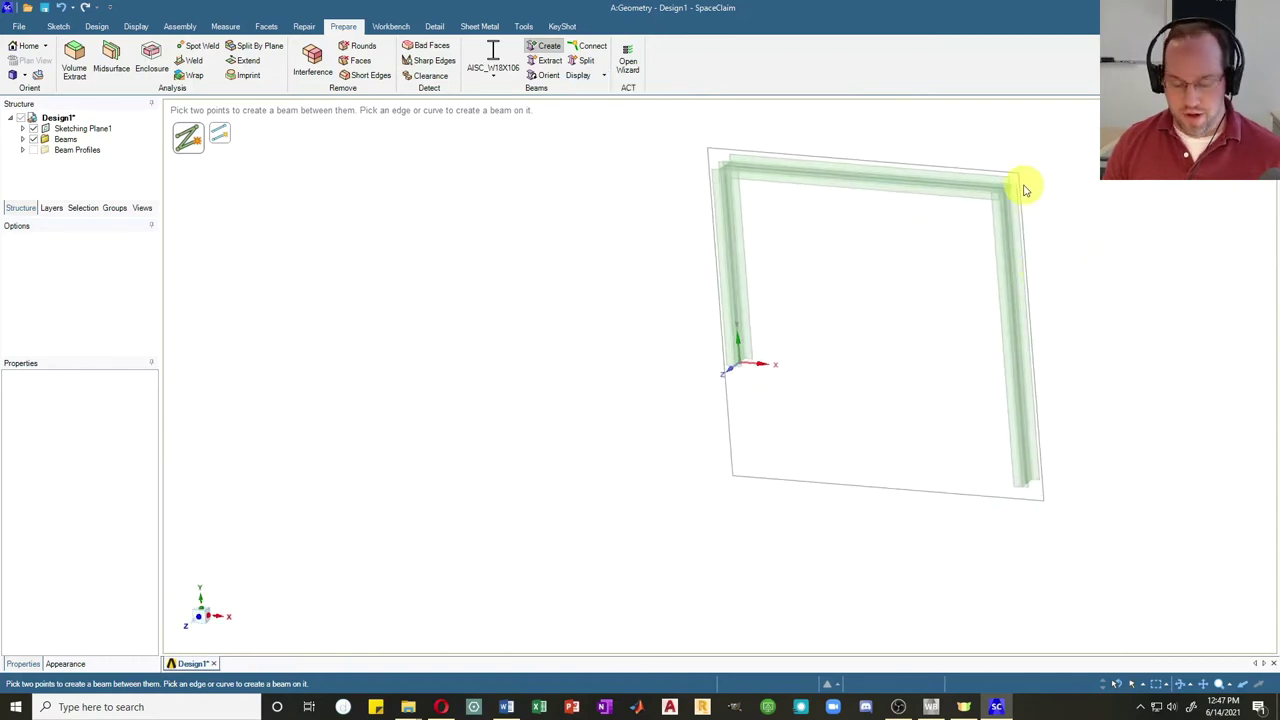
scroll(985, 163, "up", 5)
scroll(1049, 291, "down", 2)
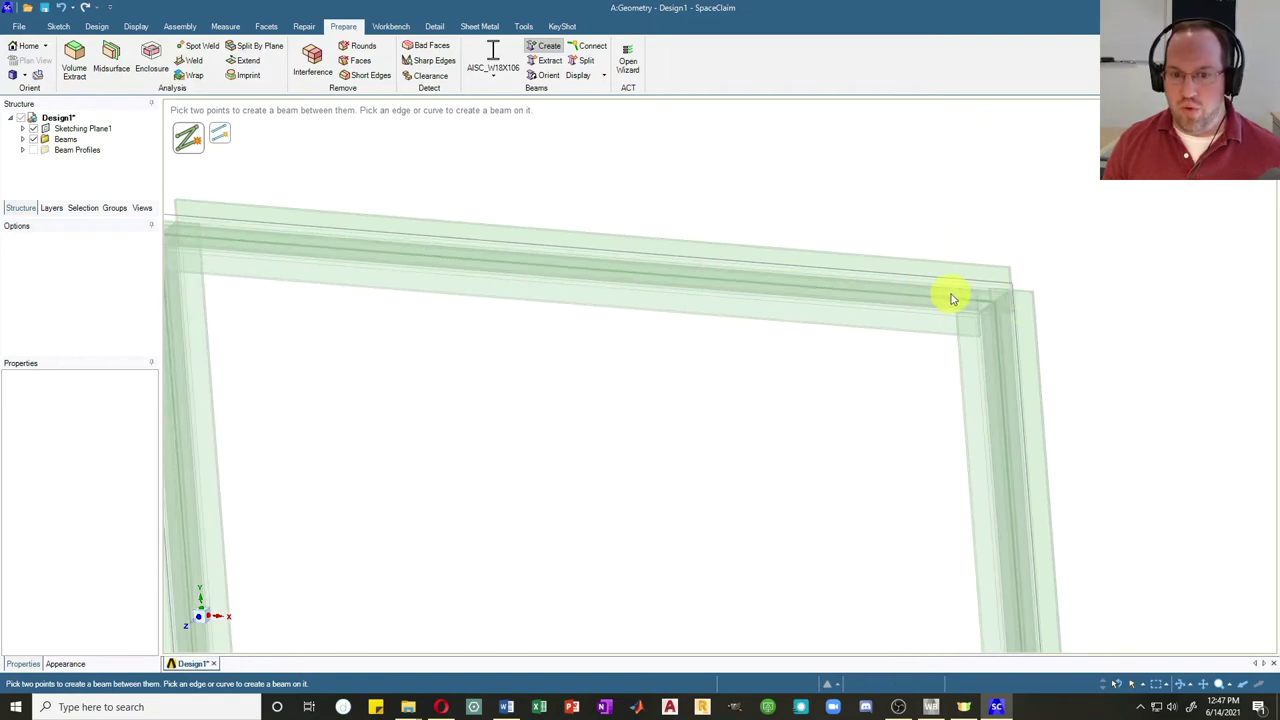
Rotate the profile orientation of all three frame beams by 90 degrees about their own axes
scroll(955, 289, "up", 1)
scroll(955, 287, "down", 4)
scroll(880, 286, "up", 1)
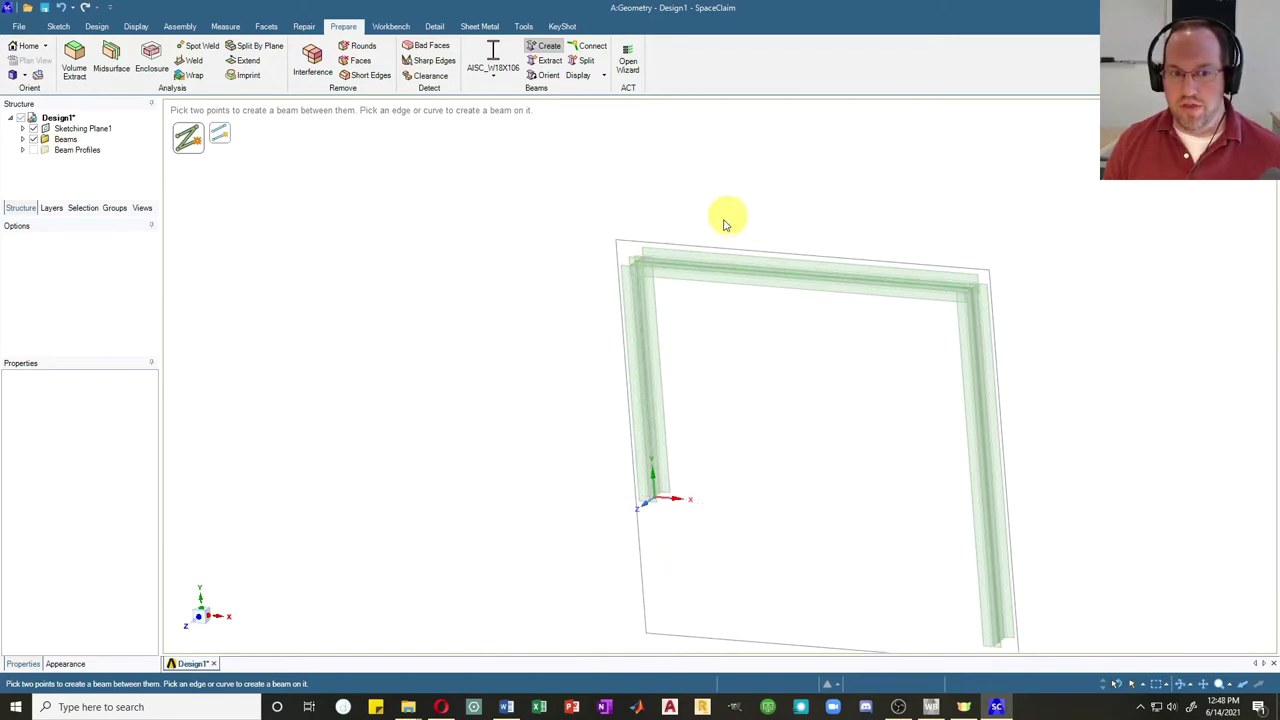
left_click(545, 77)
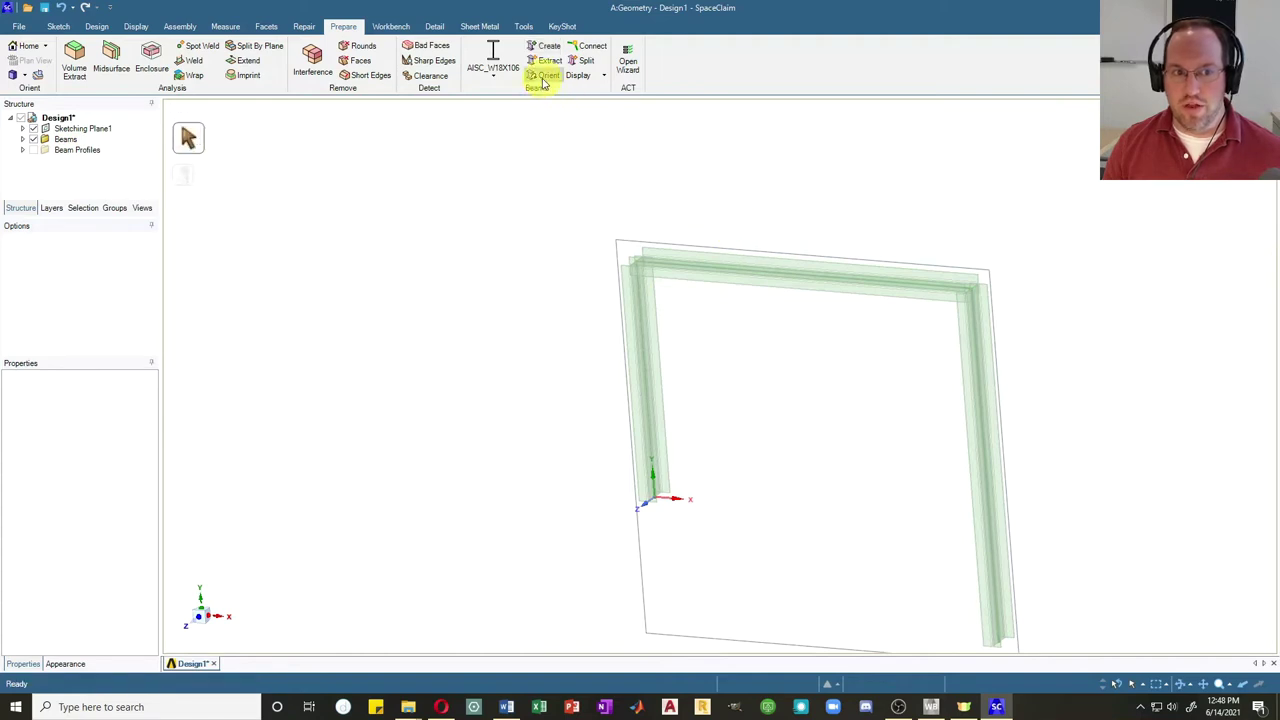
left_click(648, 379)
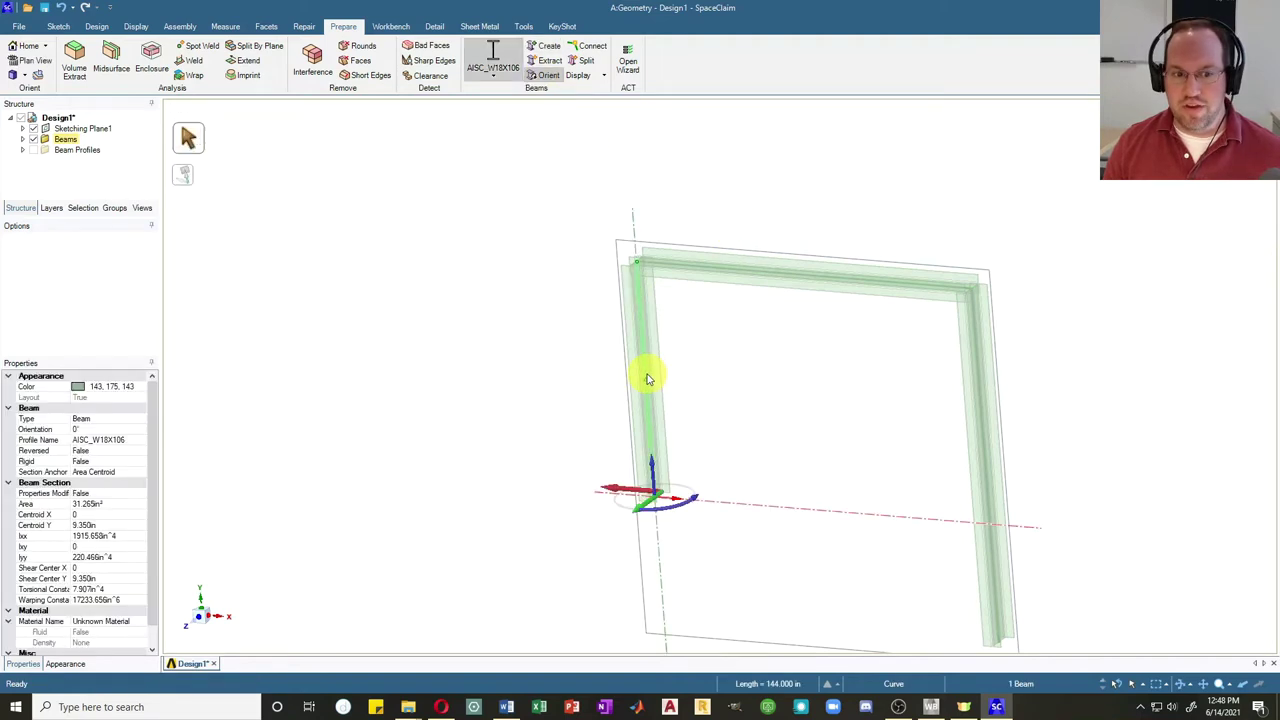
left_click(679, 511)
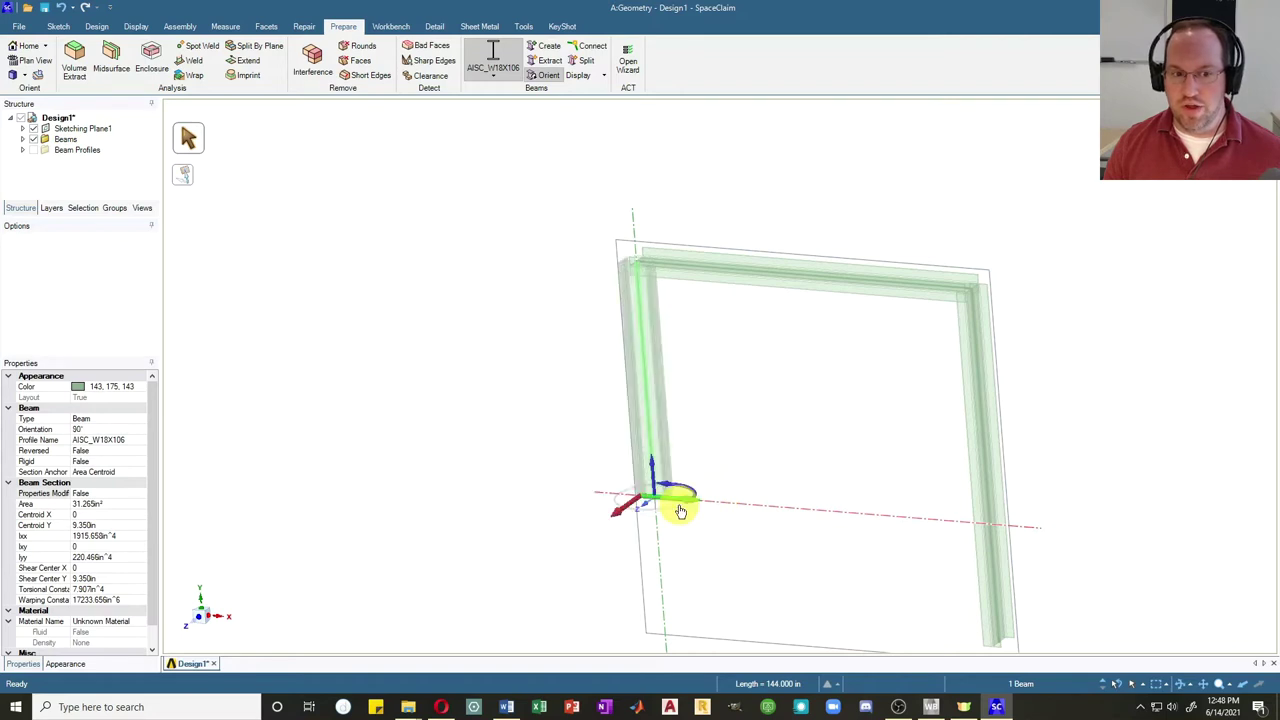
left_click(775, 278)
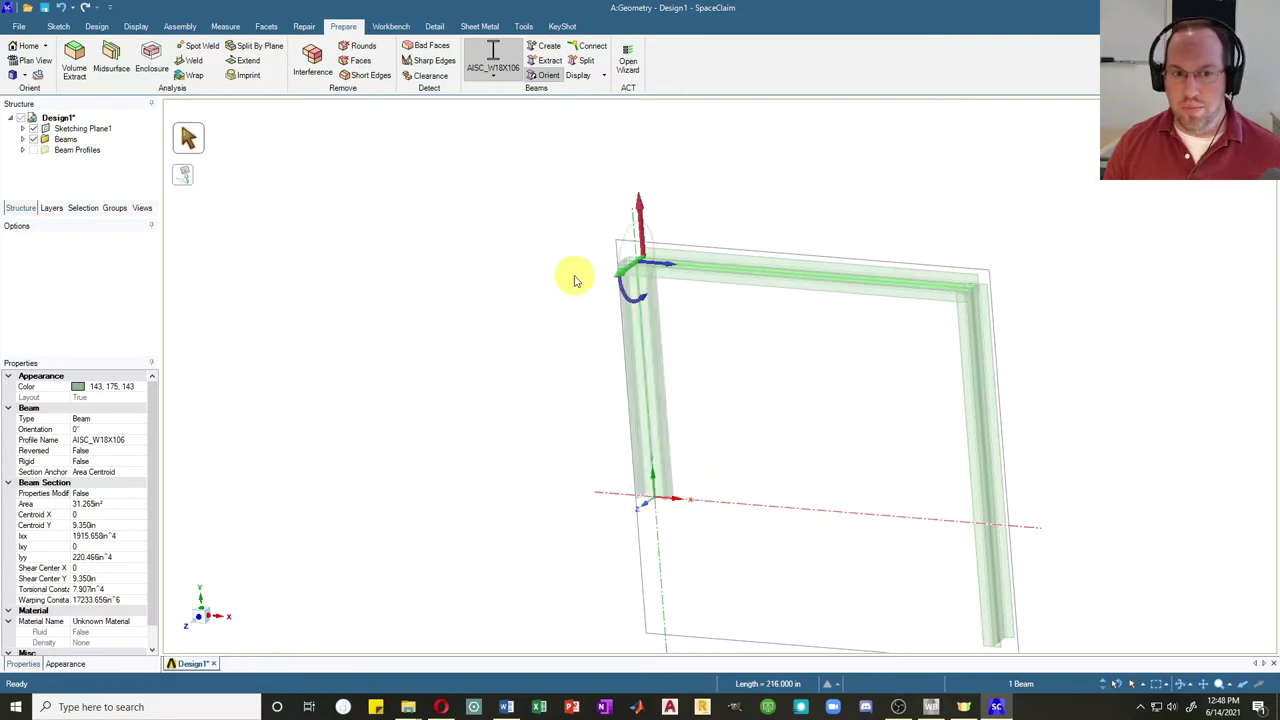
left_click(635, 310)
left_click(985, 393)
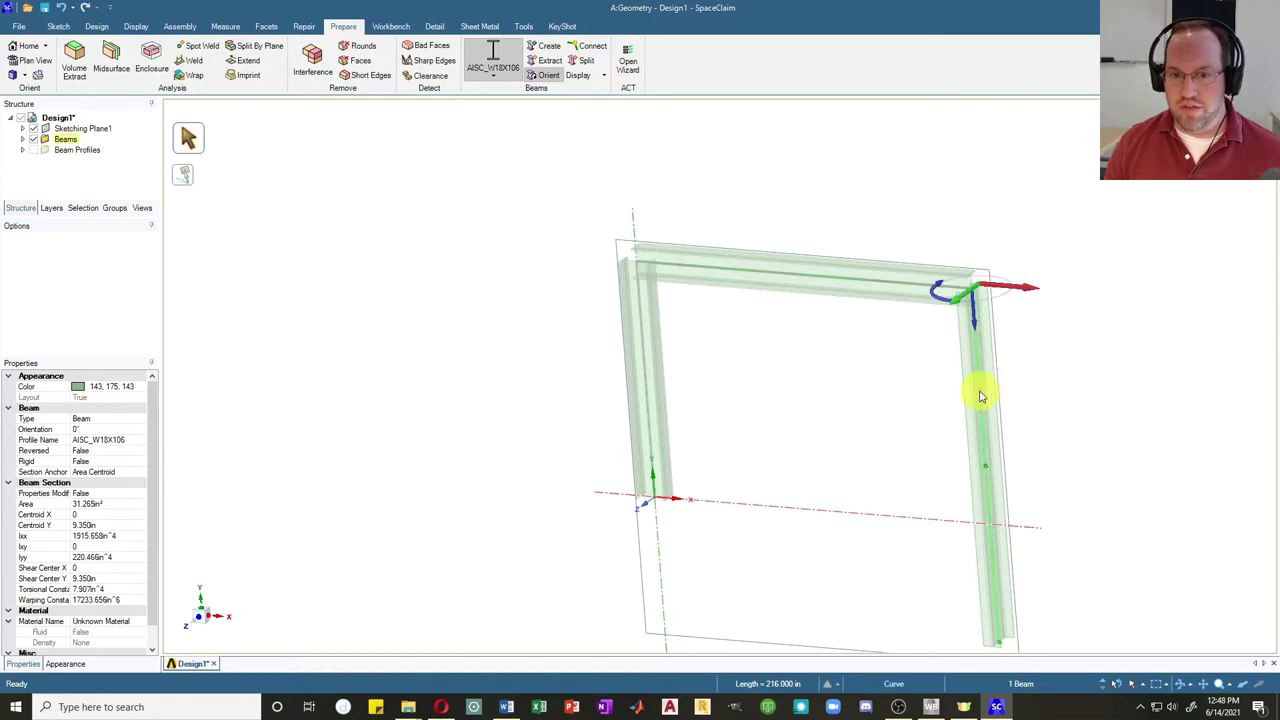
left_click(939, 303)
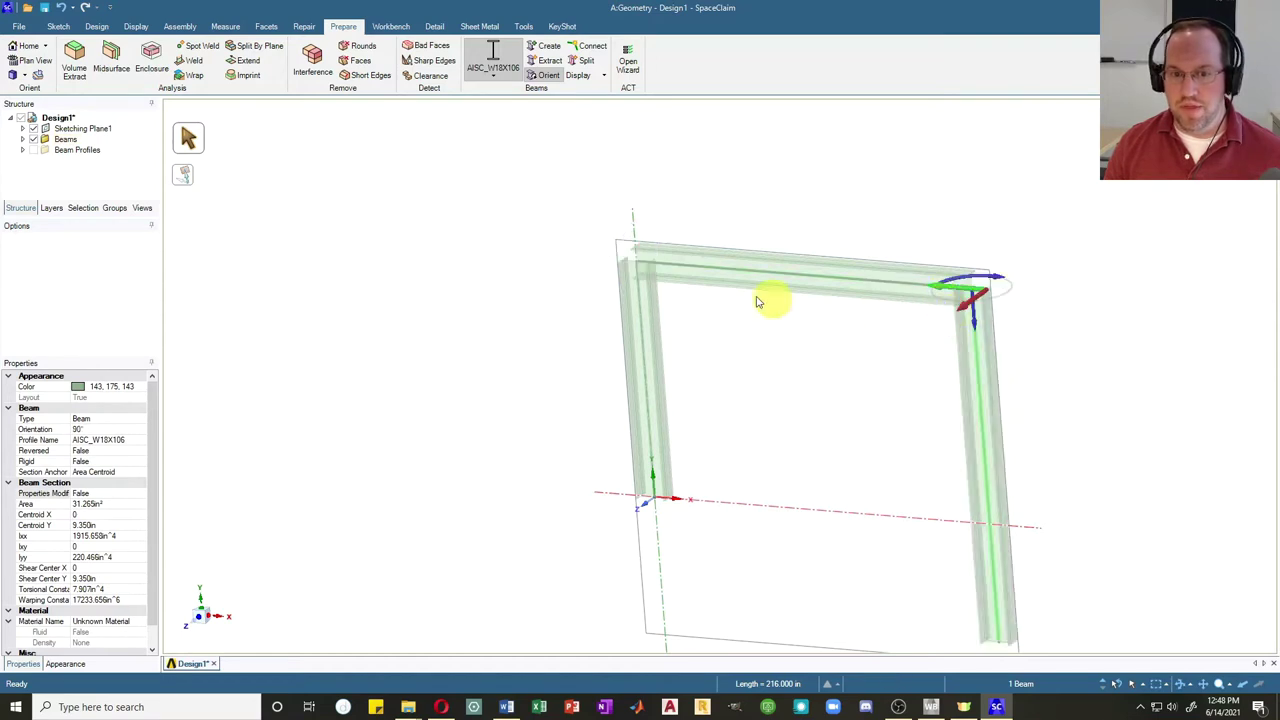
left_click(1006, 329)
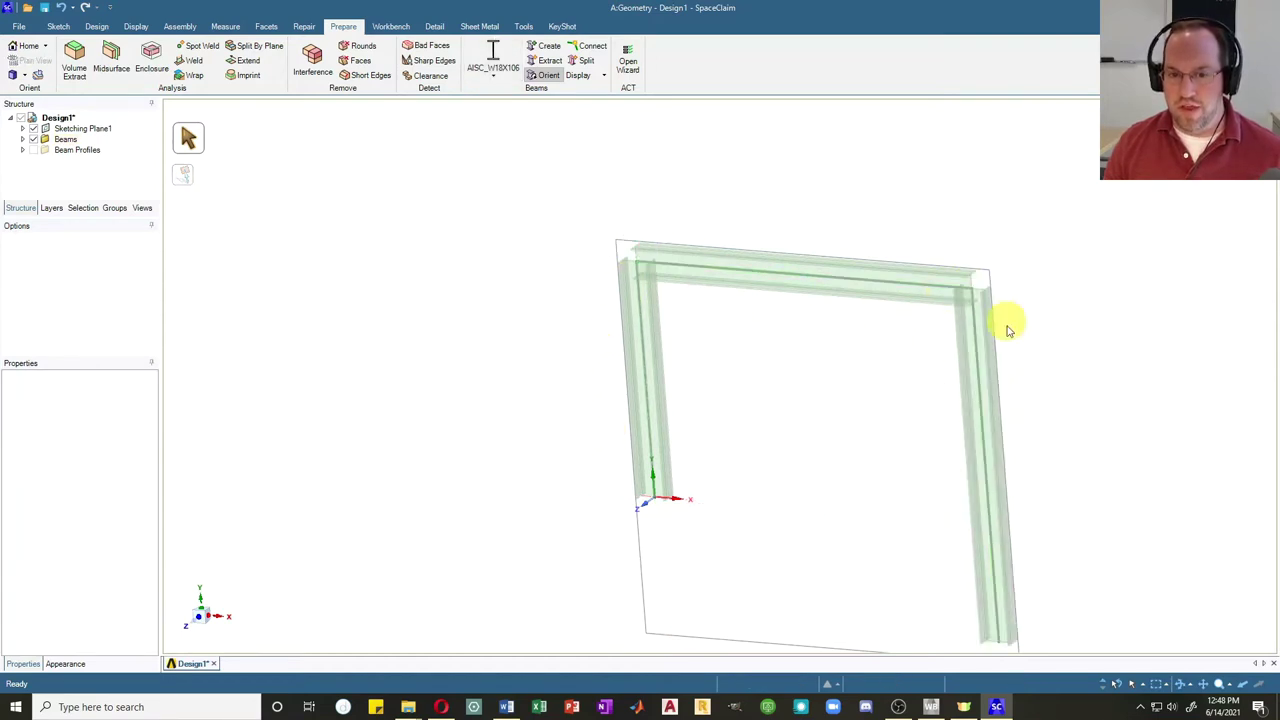
Display the frame as wire beams and share the coincident topology at its two upper corners
left_click(590, 80)
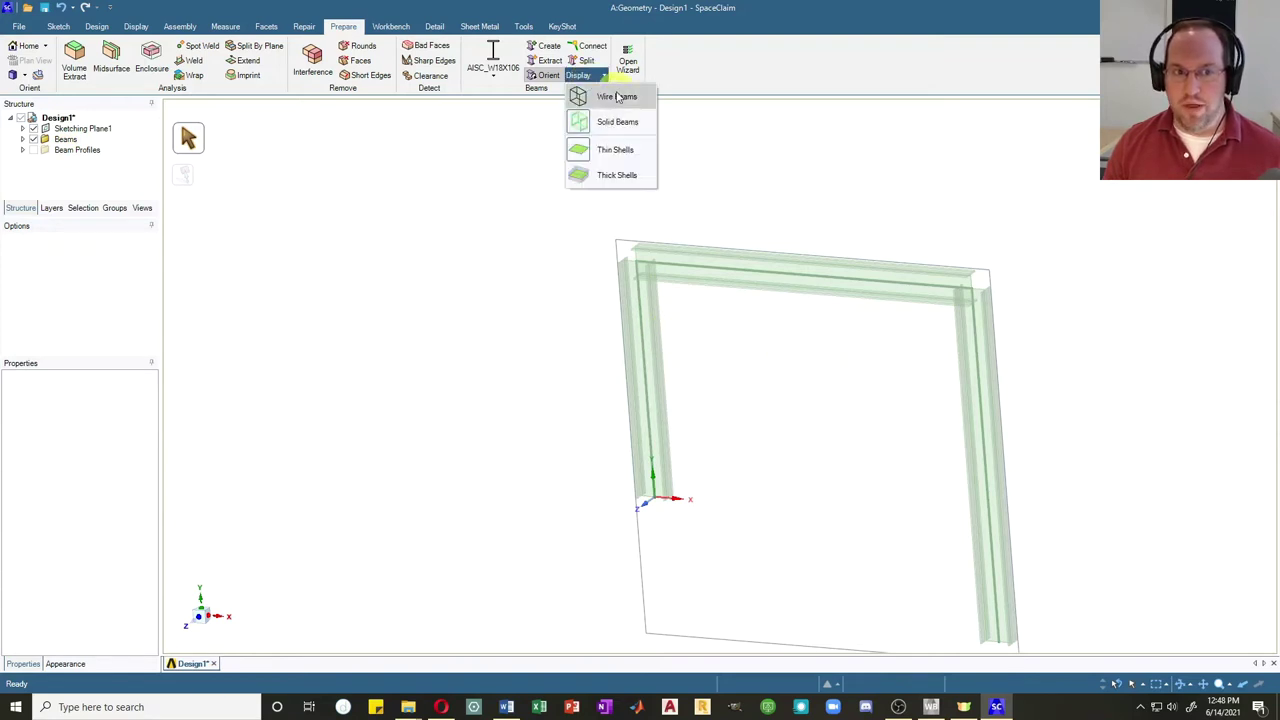
left_click(617, 97)
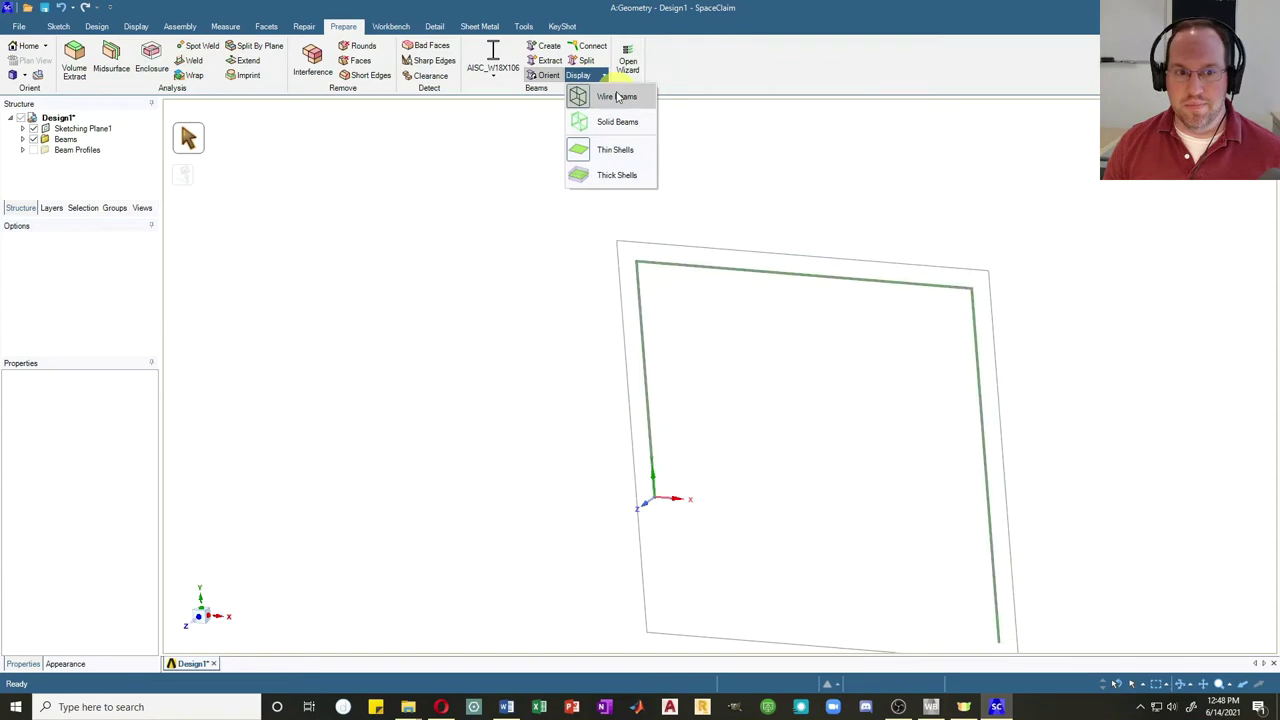
left_click(391, 28)
left_click(370, 66)
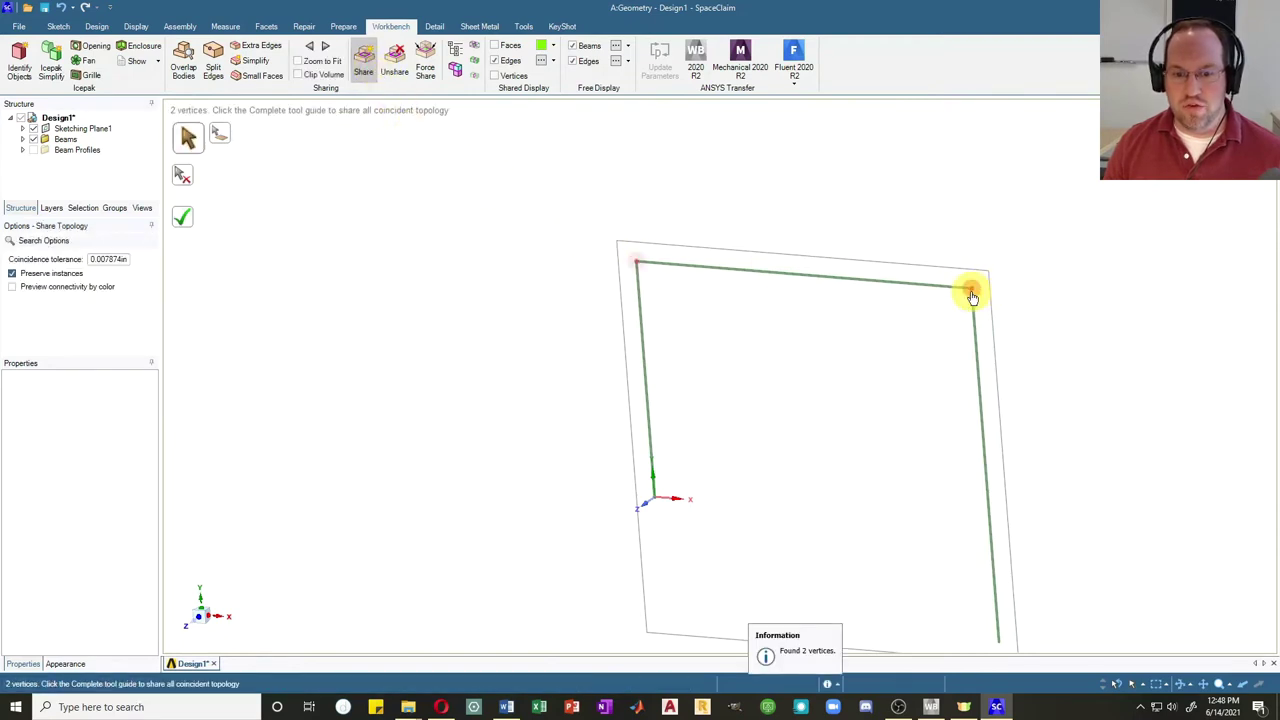
left_click(184, 226)
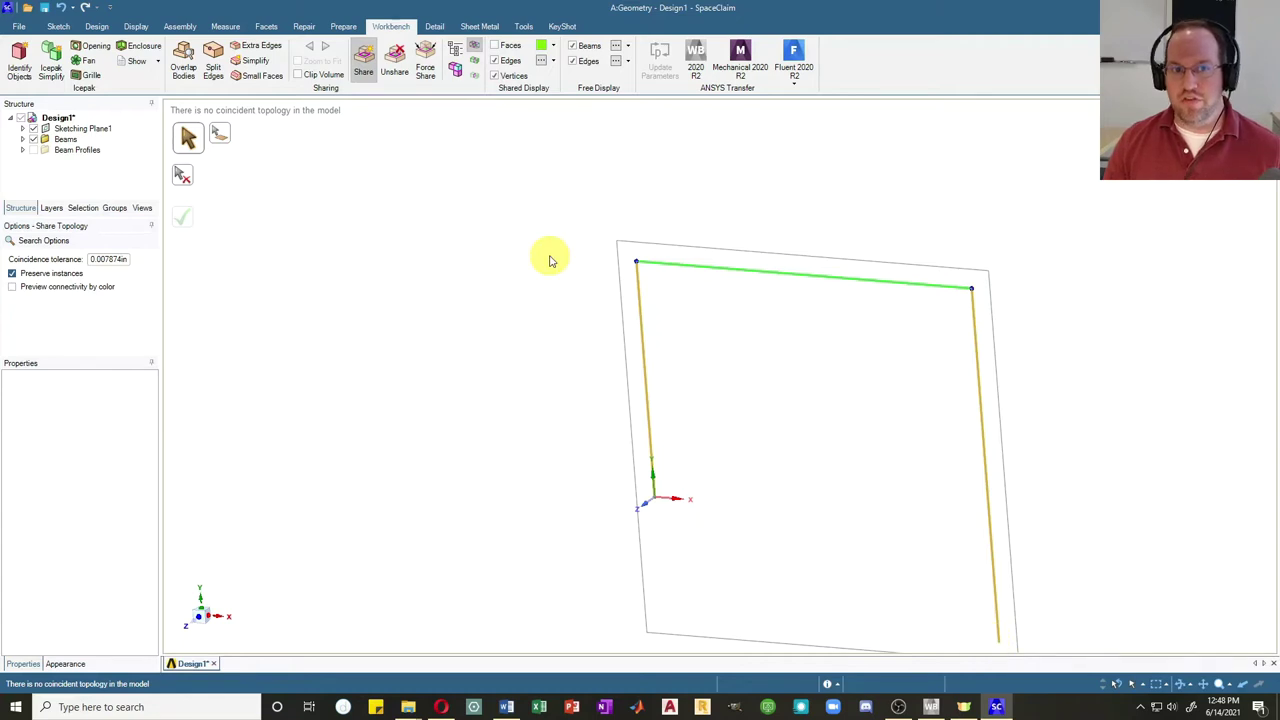
Close the geometry editor, add a Static Structural system linked to the existing geometry in Workbench, and open its model in Mechanical
key("alt+F4")
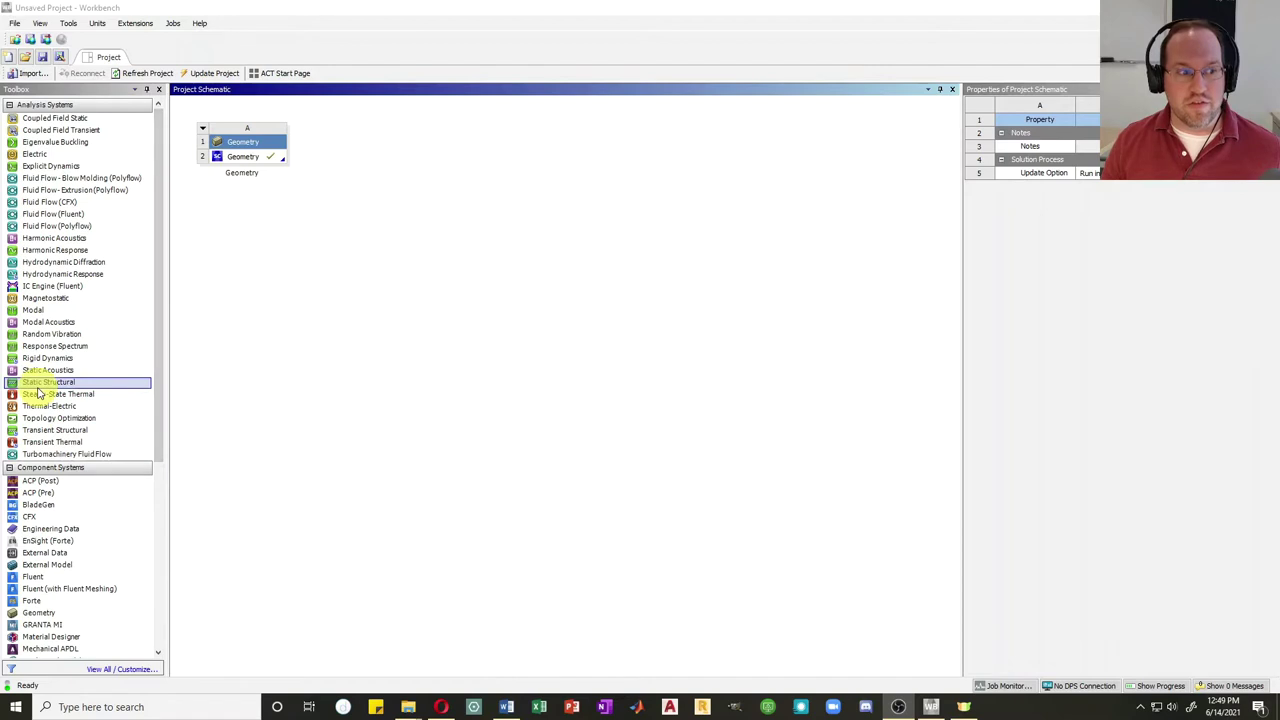
left_click_drag(40, 386, 240, 160)
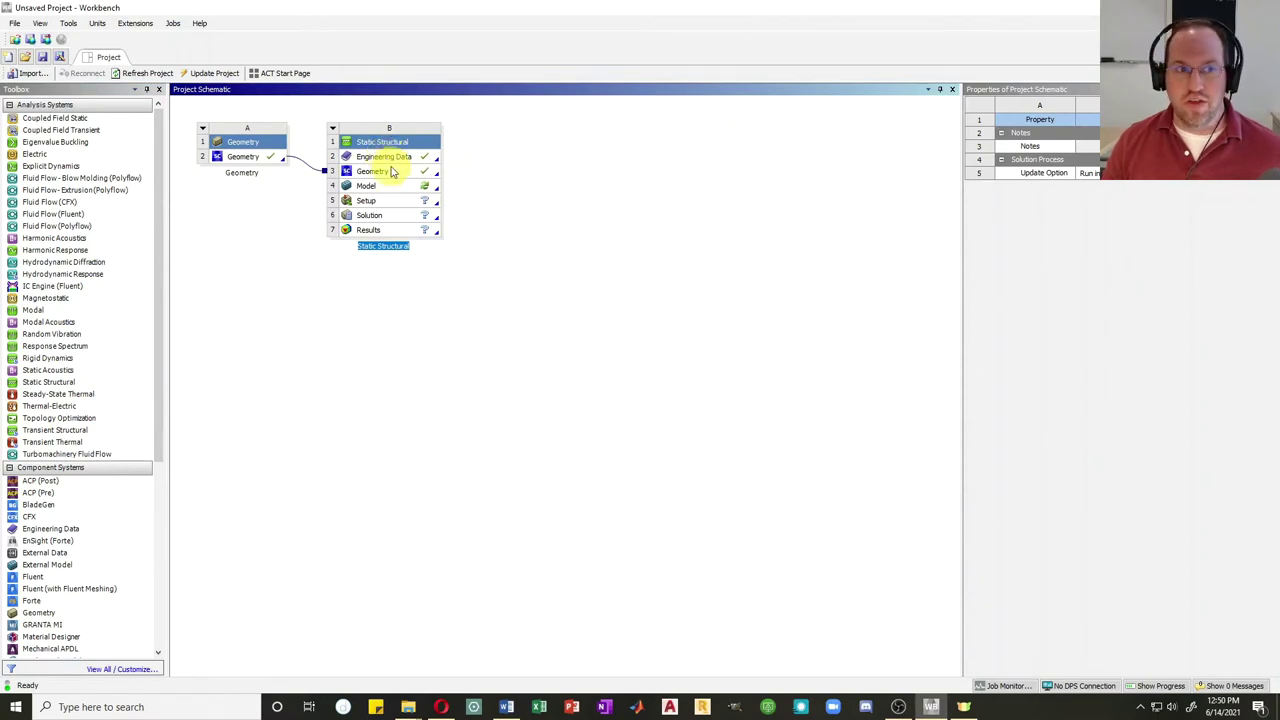
double_click(380, 195)
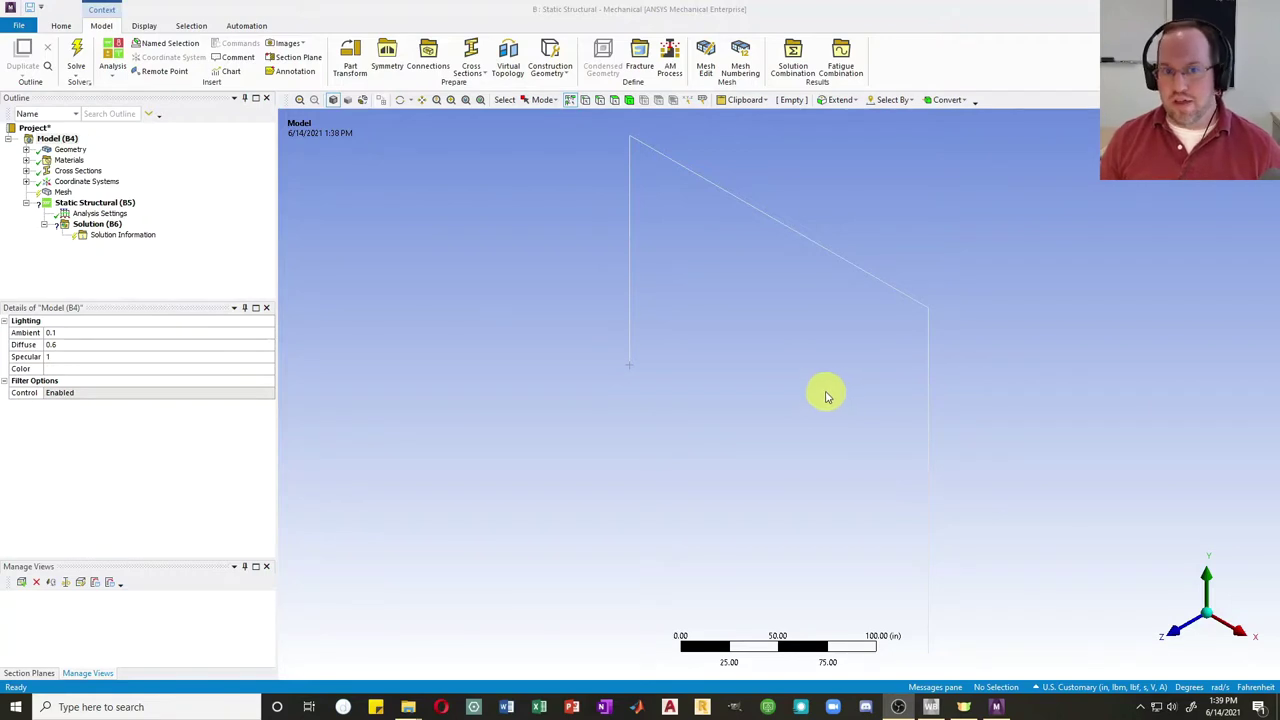
Set the unit system to U.S. Customary (in, lbm, lbf, °F, s, V, A)
left_click(62, 26)
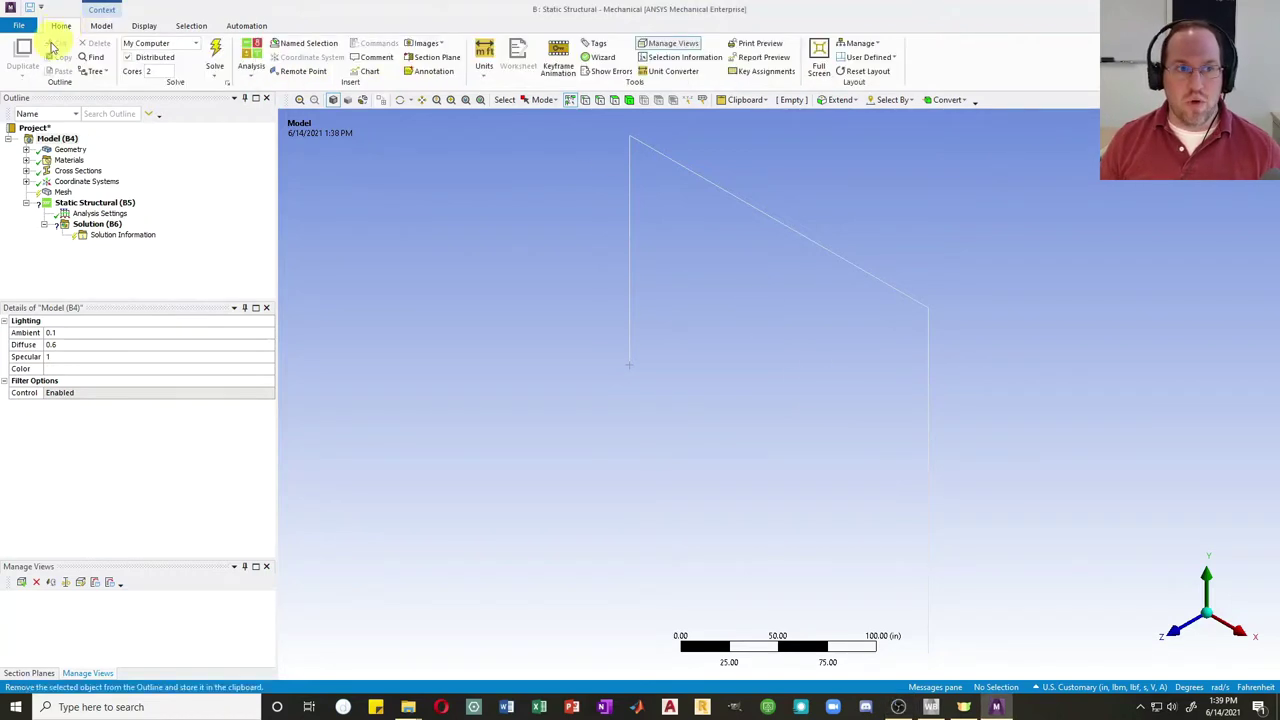
left_click(484, 58)
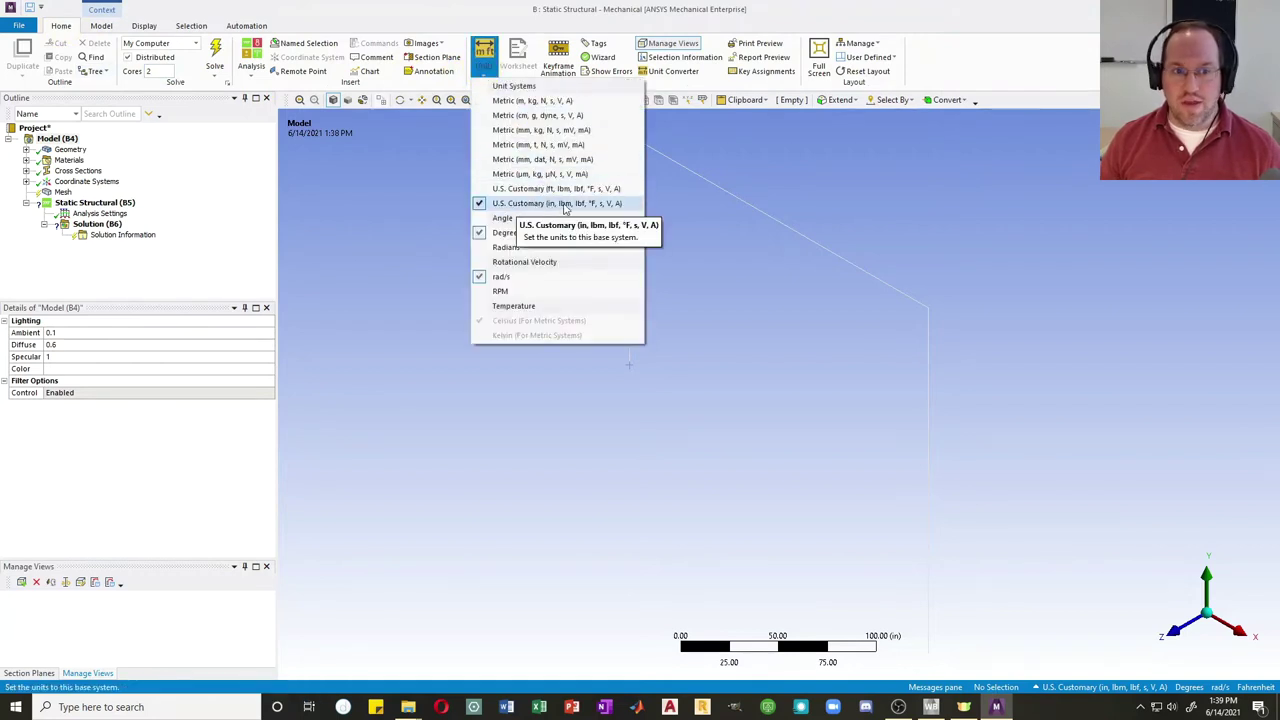
left_click(1070, 344)
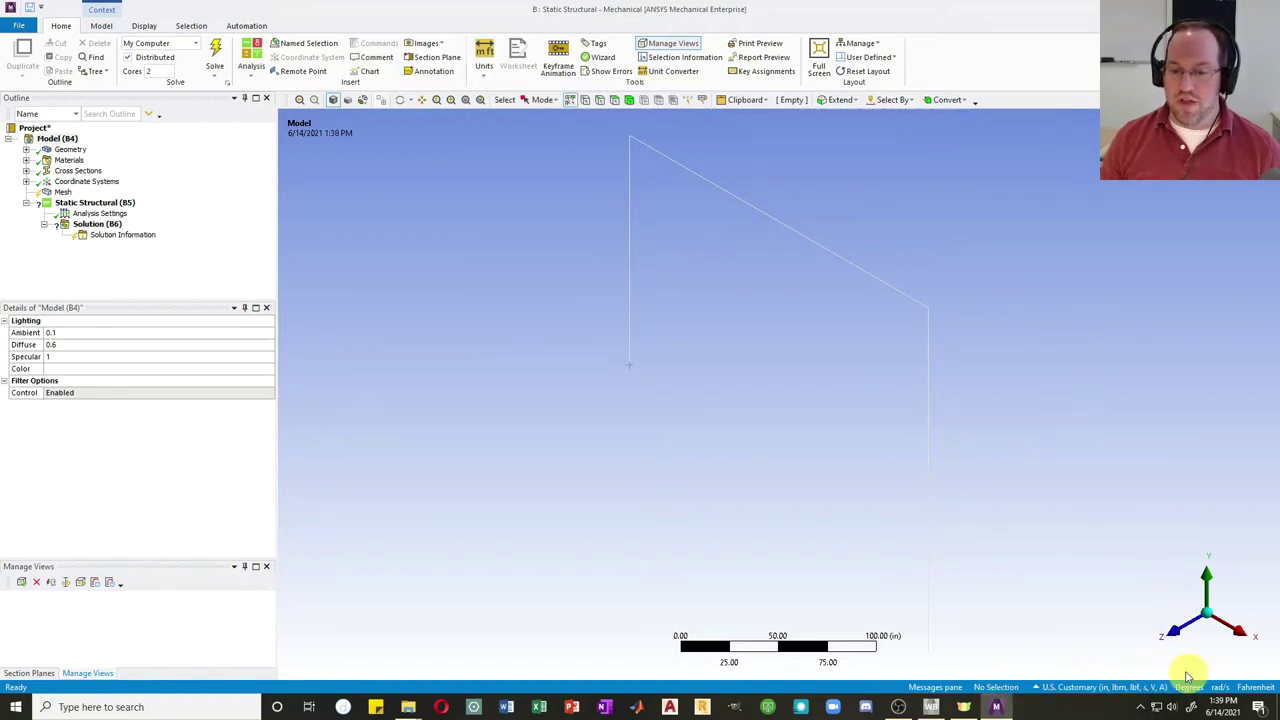
left_click(1044, 689)
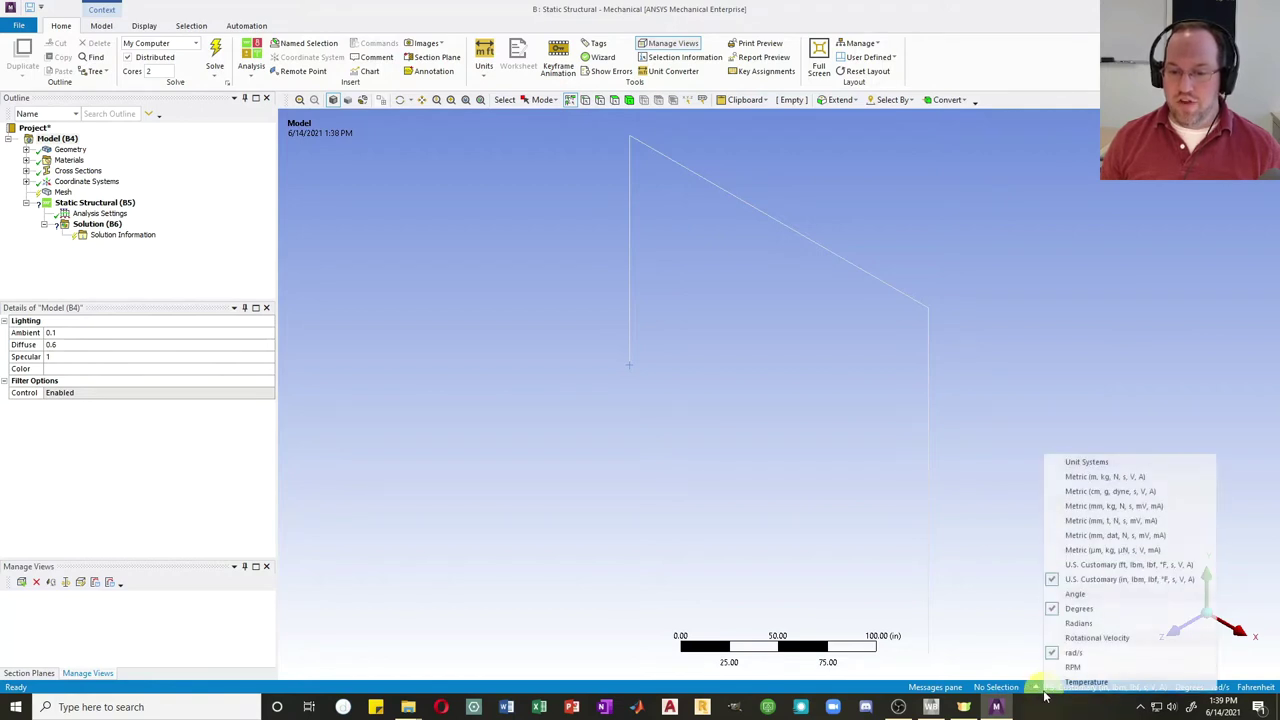
left_click(1078, 581)
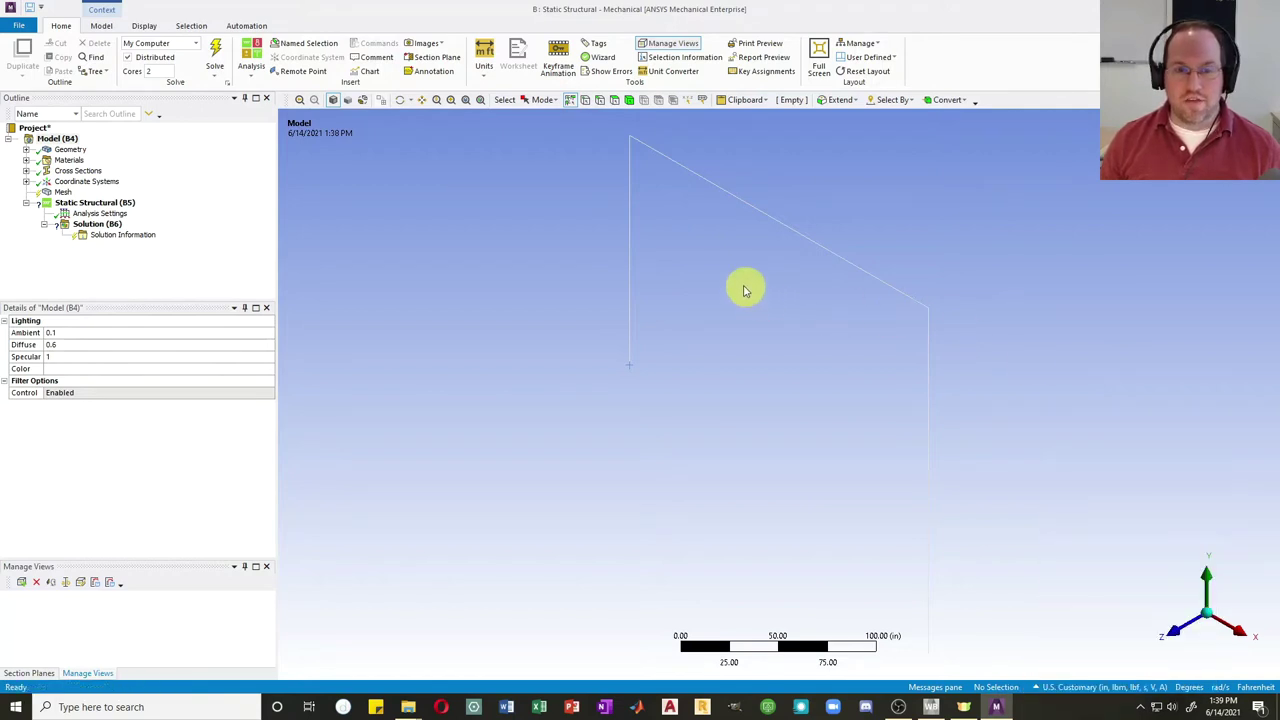
Show the beams with solid cross sections to check the frame, and return to the line display
left_click(145, 27)
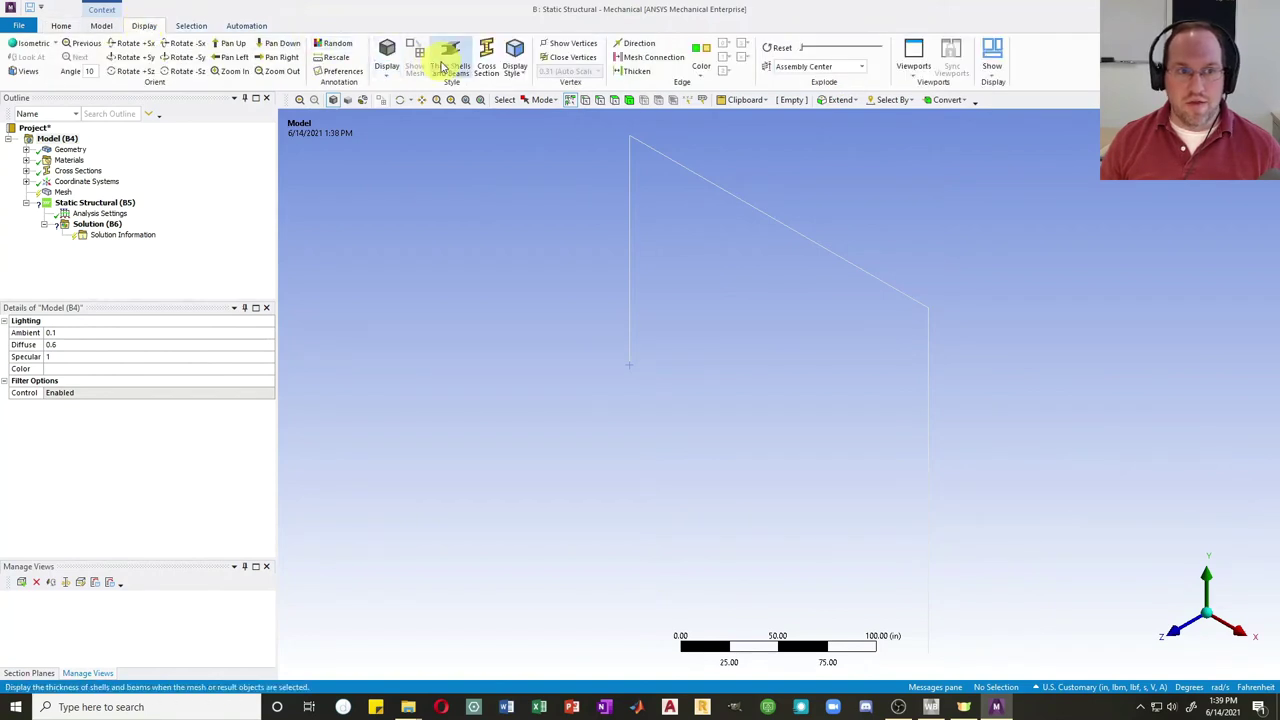
left_click(495, 56)
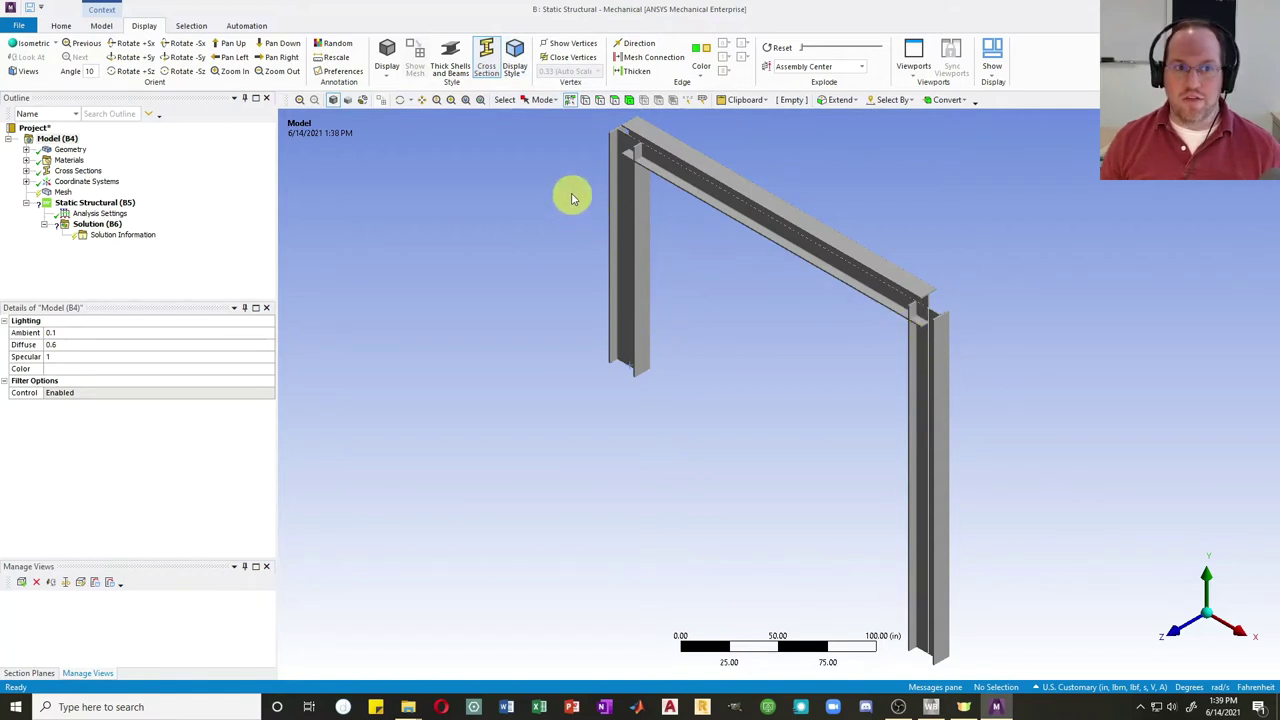
left_click(489, 60)
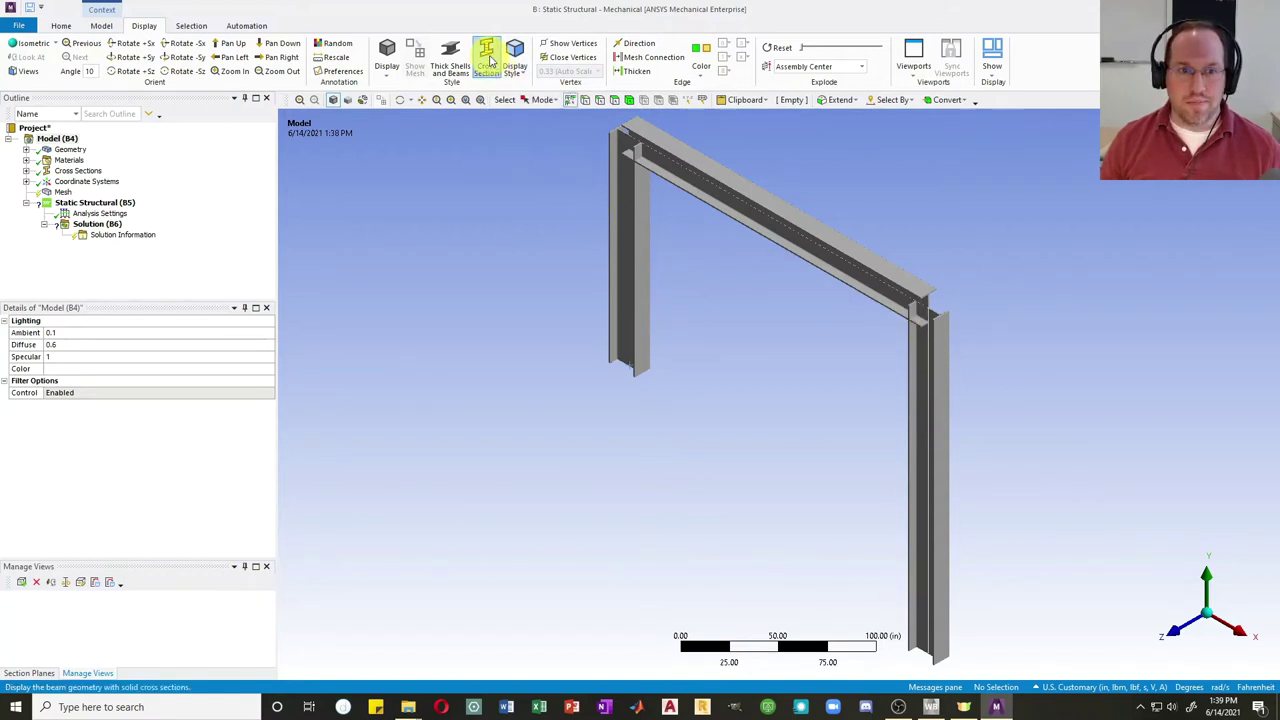
Set the AISC_W18X106 beam body's model type to Beam and its solver cross section to Mesh
left_click(70, 149)
left_click(34, 149)
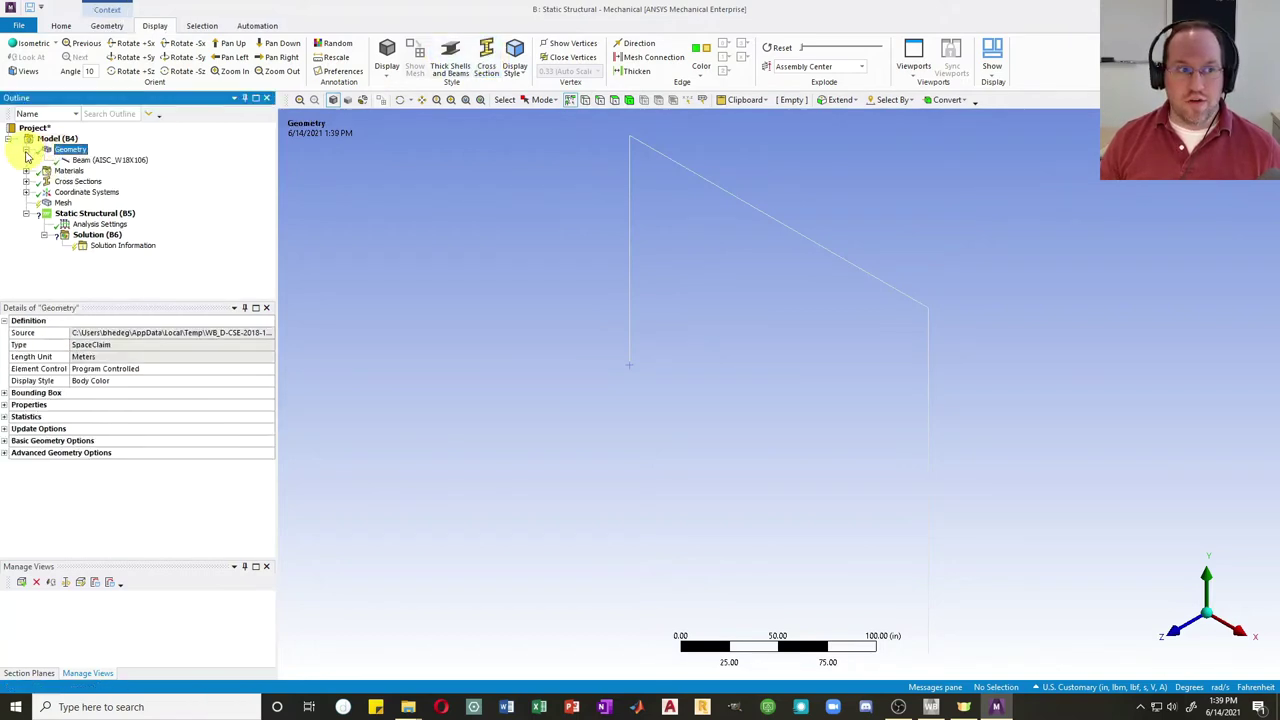
left_click(100, 160)
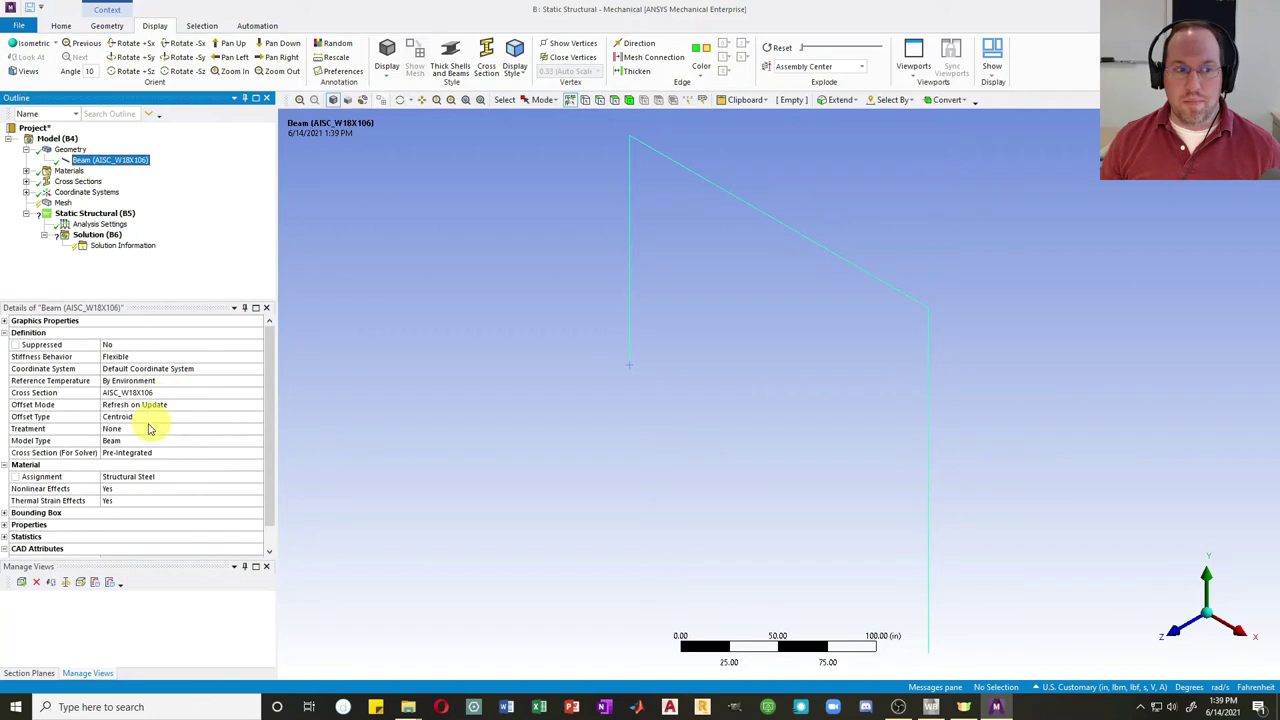
left_click(138, 442)
left_click(258, 443)
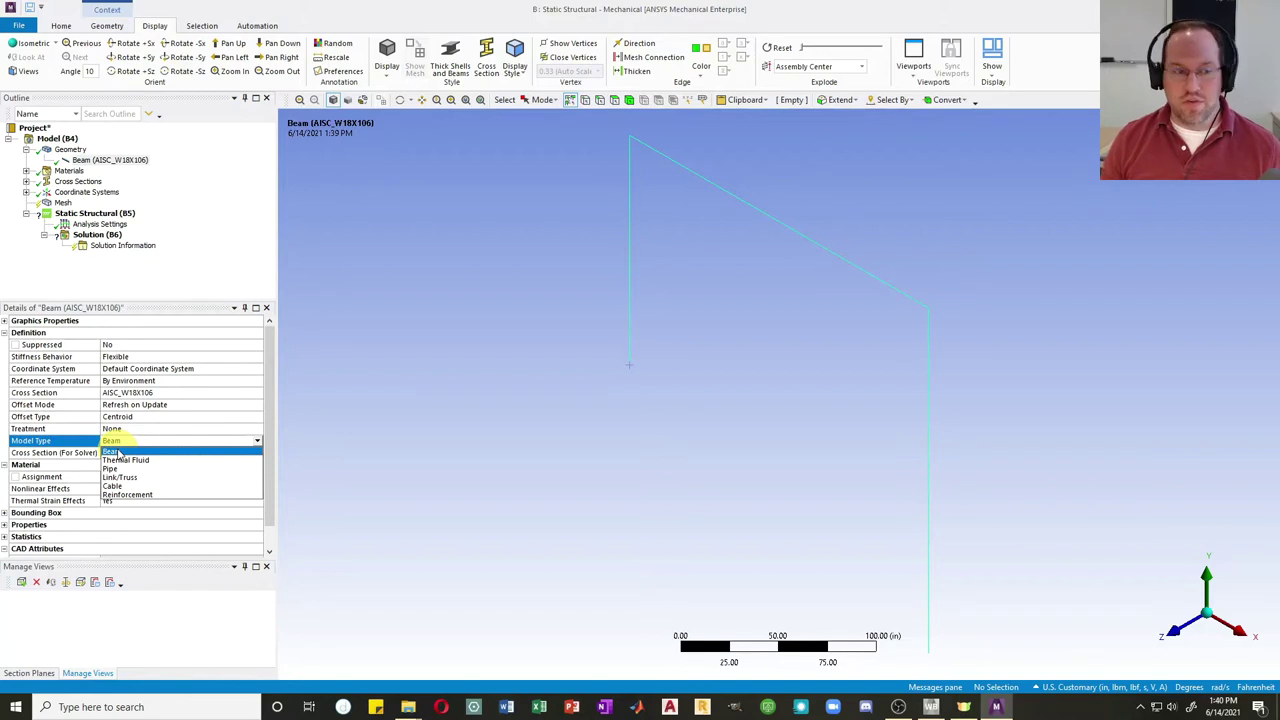
left_click(121, 452)
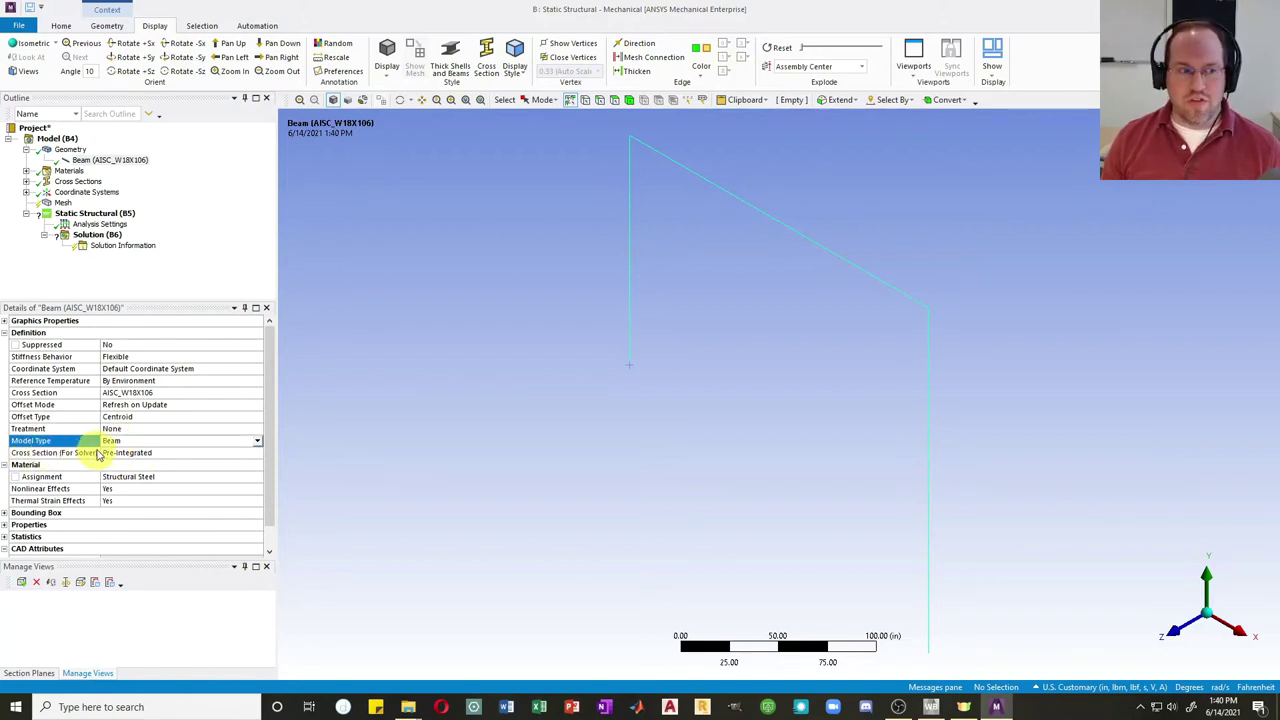
left_click(150, 453)
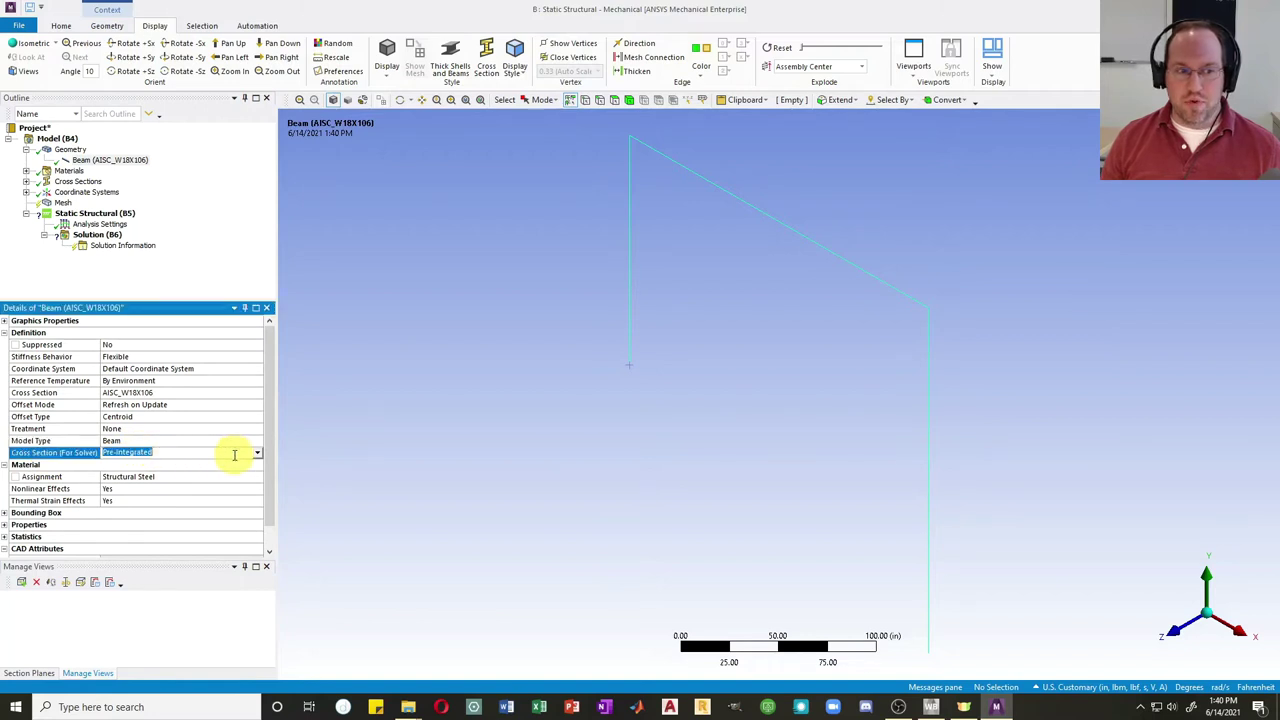
left_click(257, 452)
left_click(116, 464)
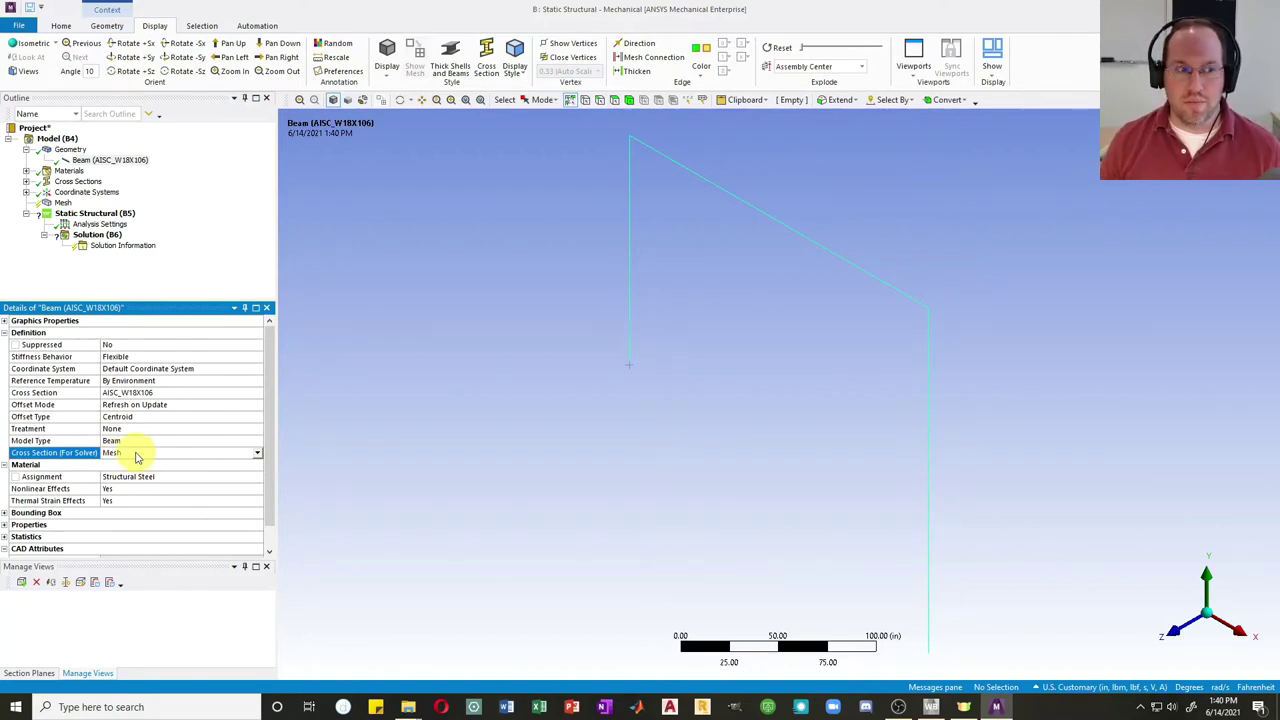
Add a mesh sizing control and scope it to all three frame edges using box selection
left_click(62, 204)
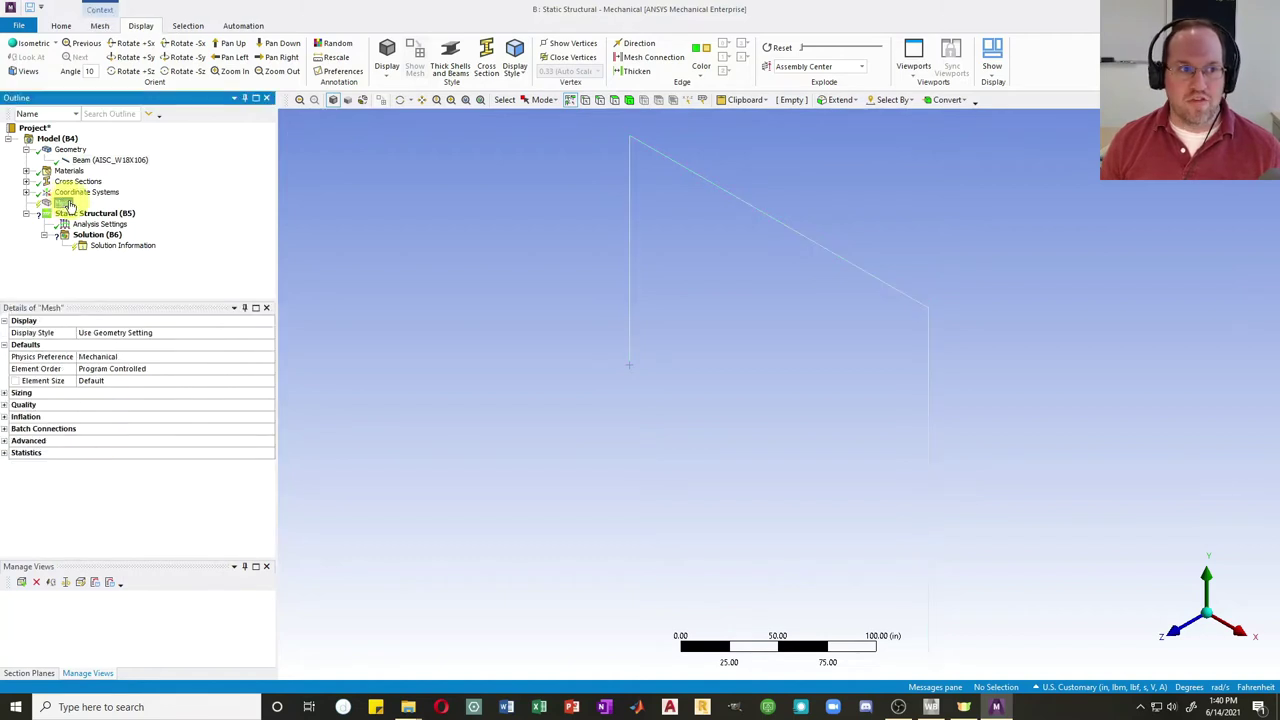
left_click(99, 25)
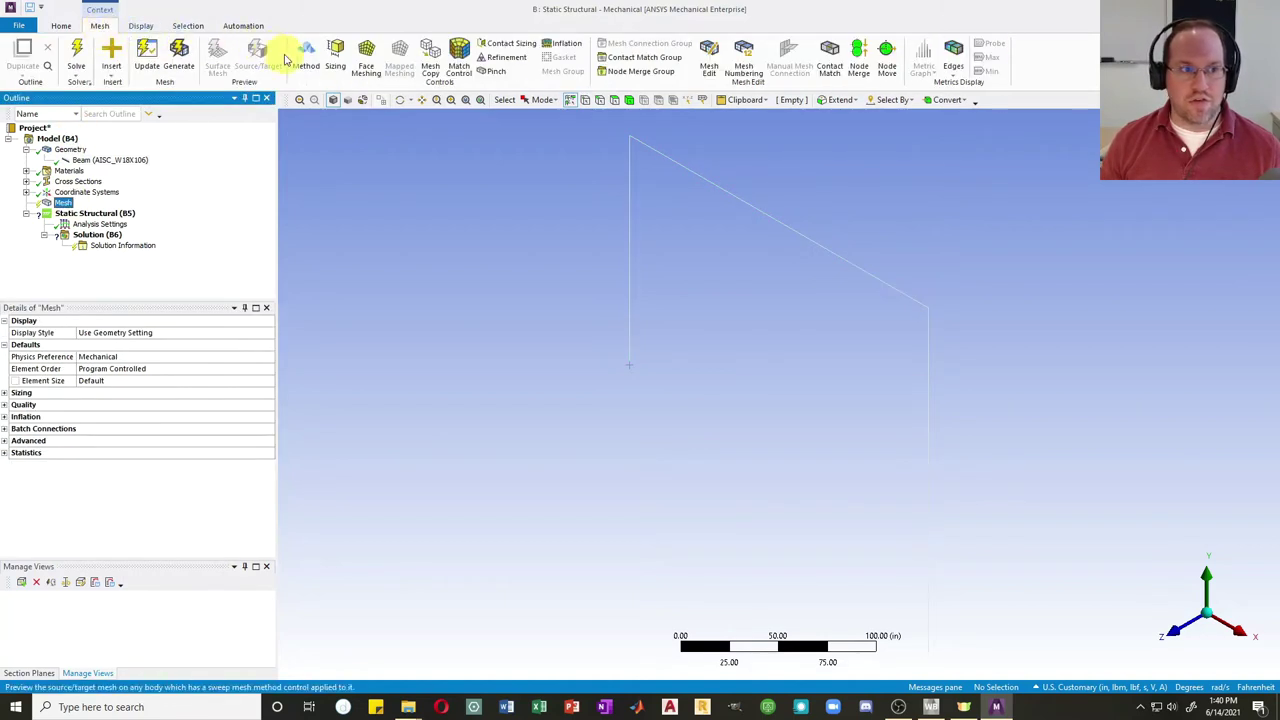
left_click(336, 63)
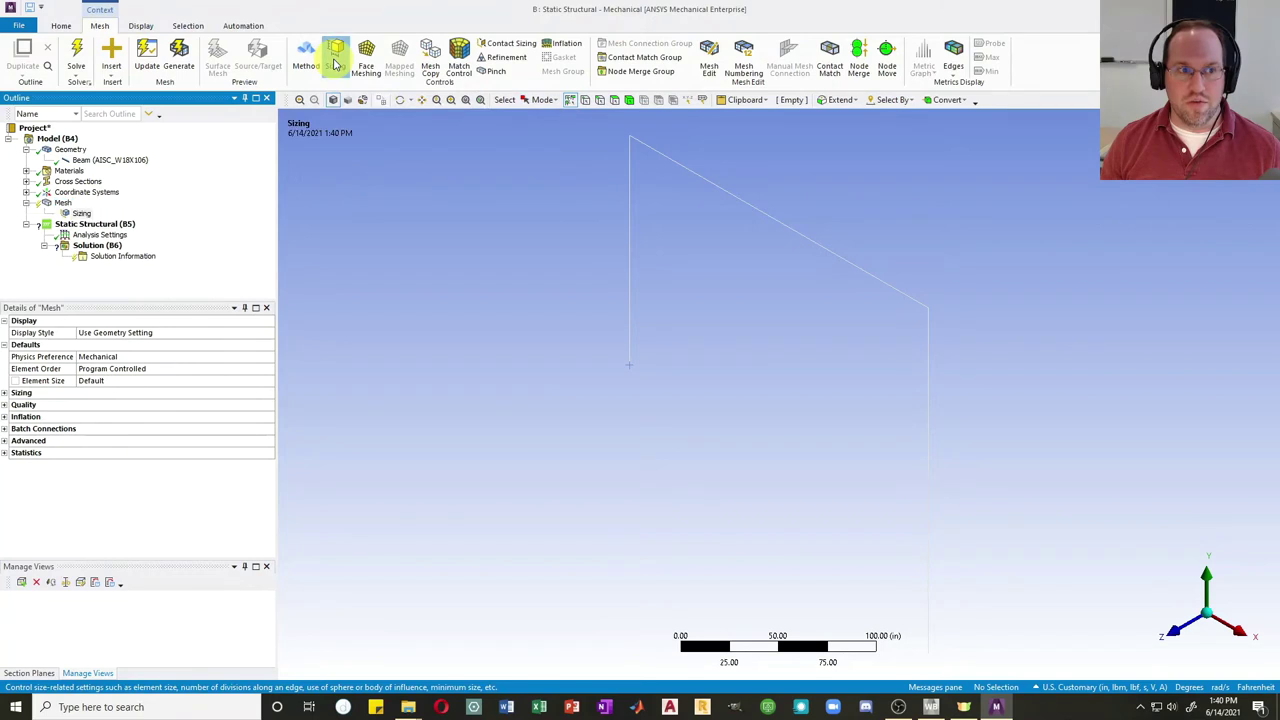
left_click(540, 101)
left_click(551, 129)
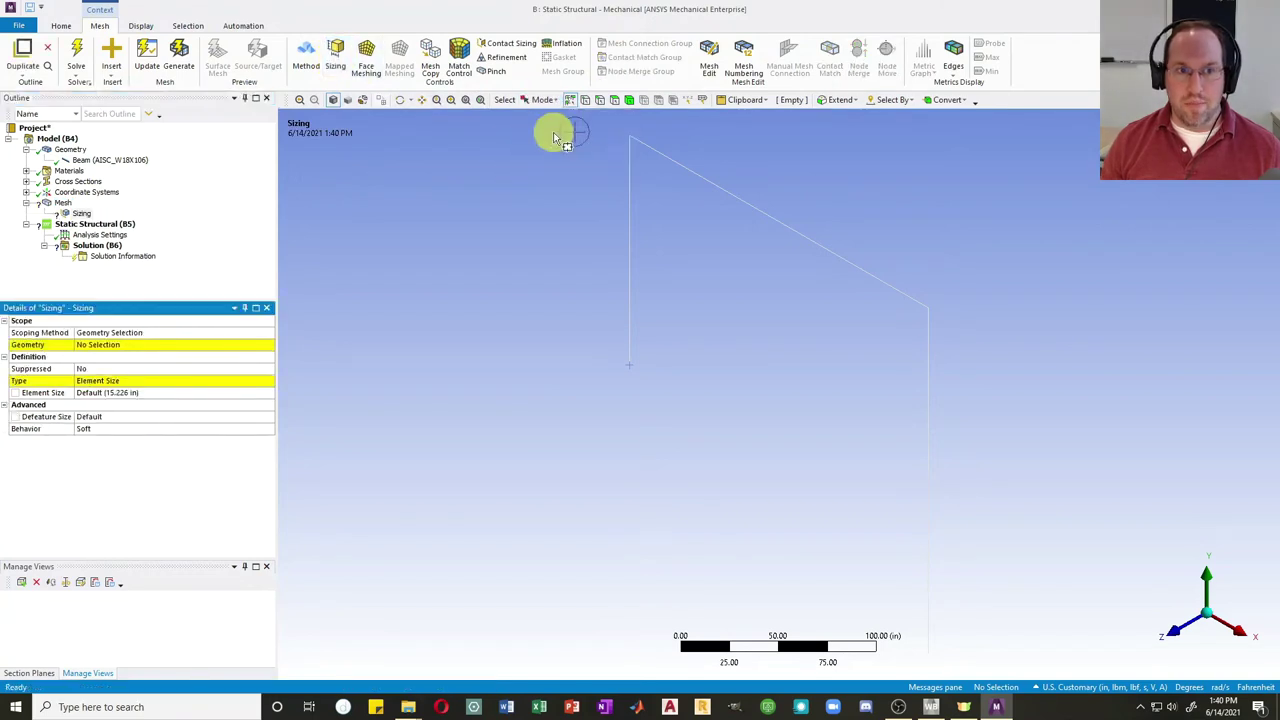
left_click(604, 103)
left_click_drag(603, 128, 1048, 666)
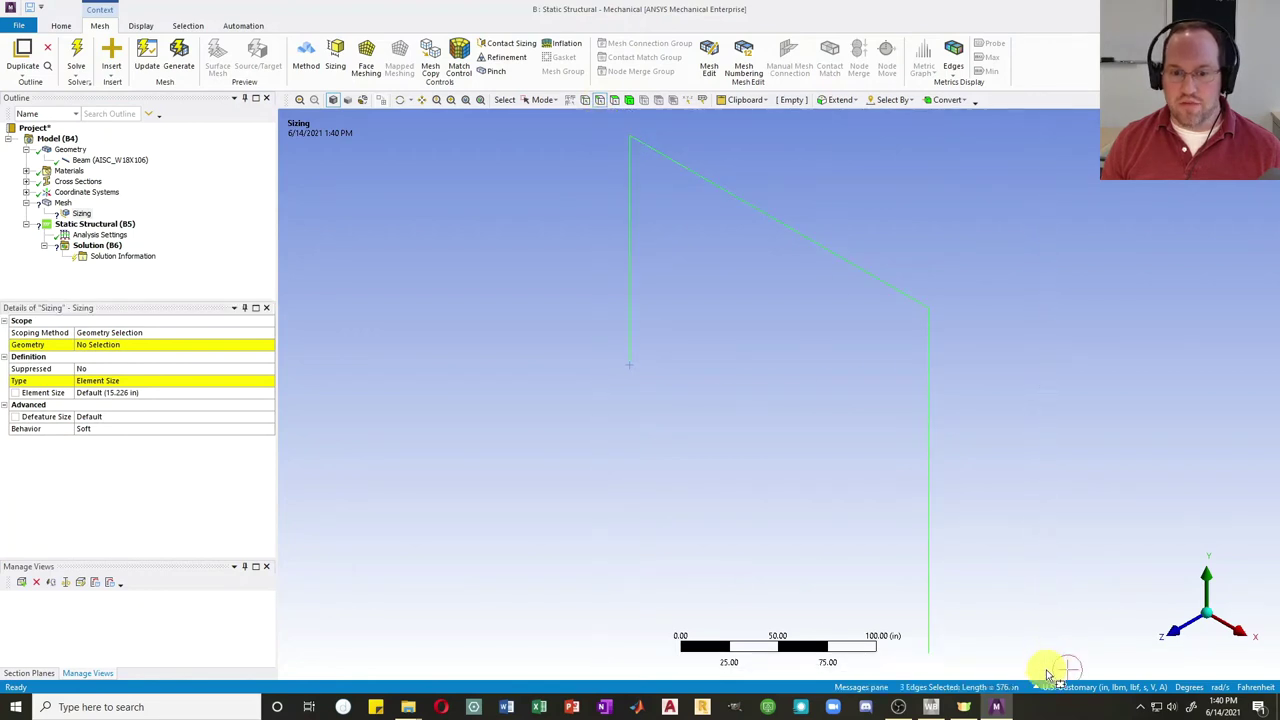
left_click(97, 344)
left_click(100, 344)
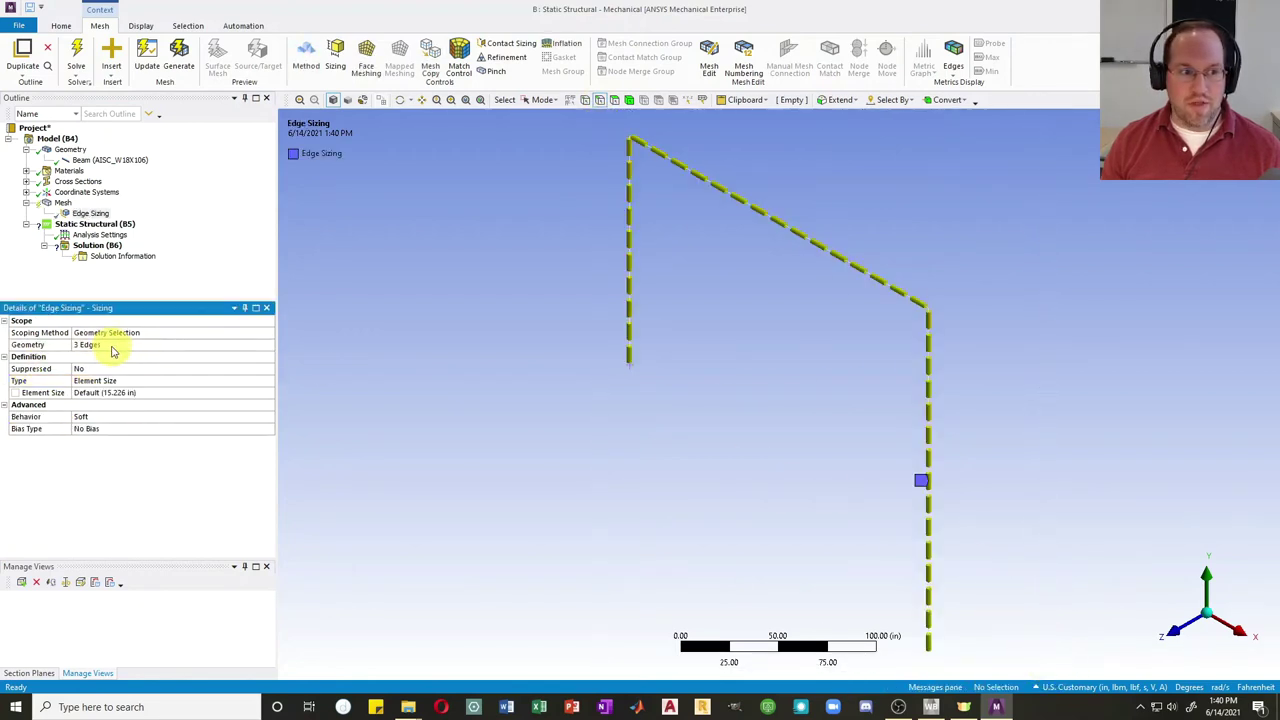
Set the edge sizing's element size to 6 in and generate the mesh
left_click(149, 395)
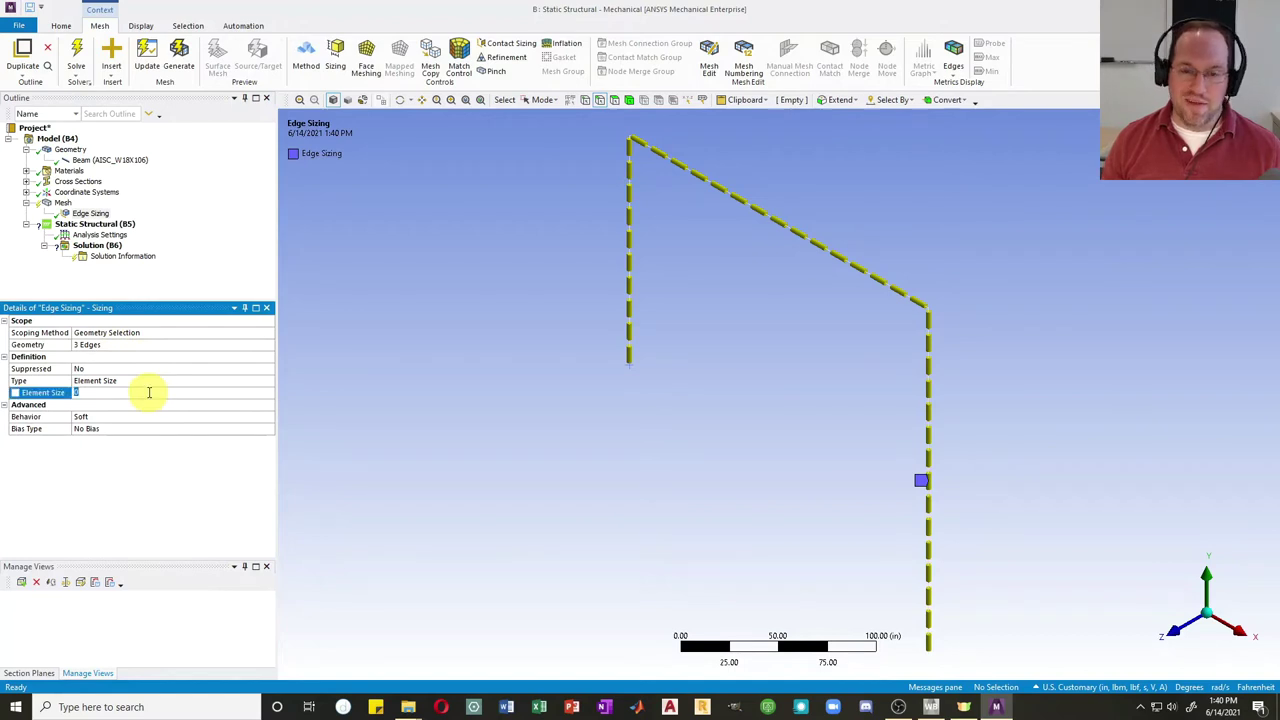
type("6")
key("Return")
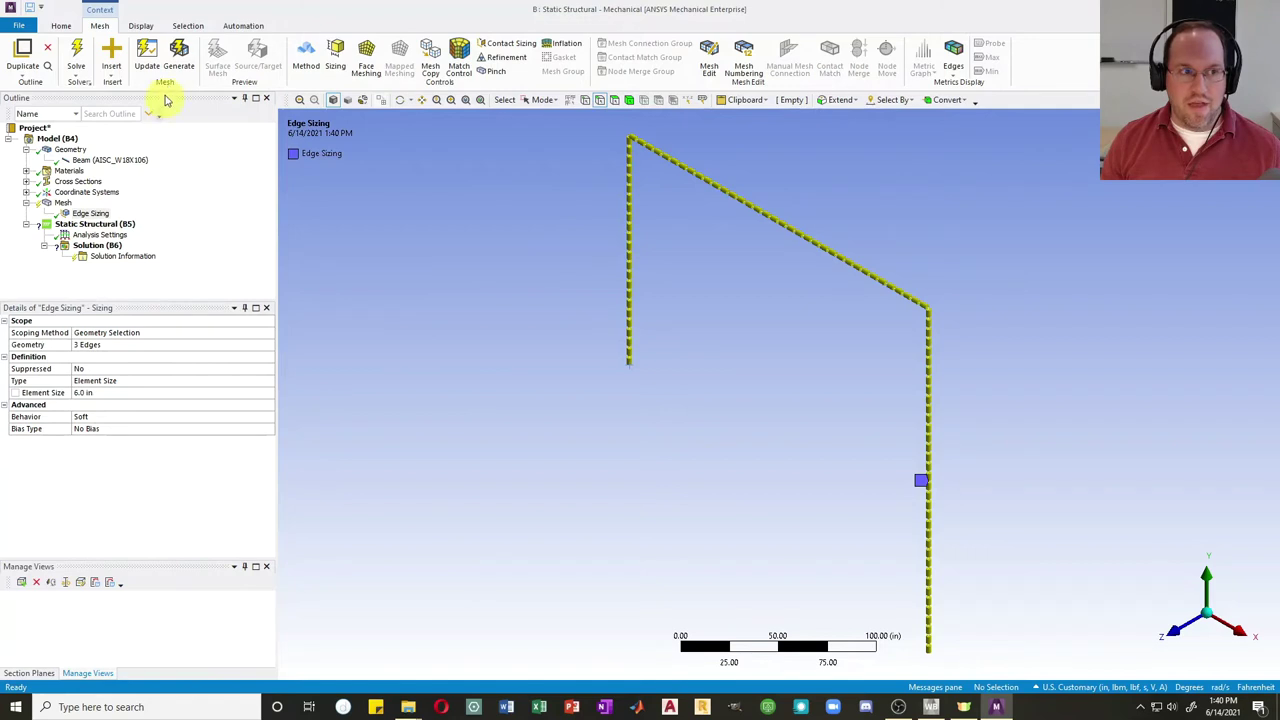
left_click(181, 62)
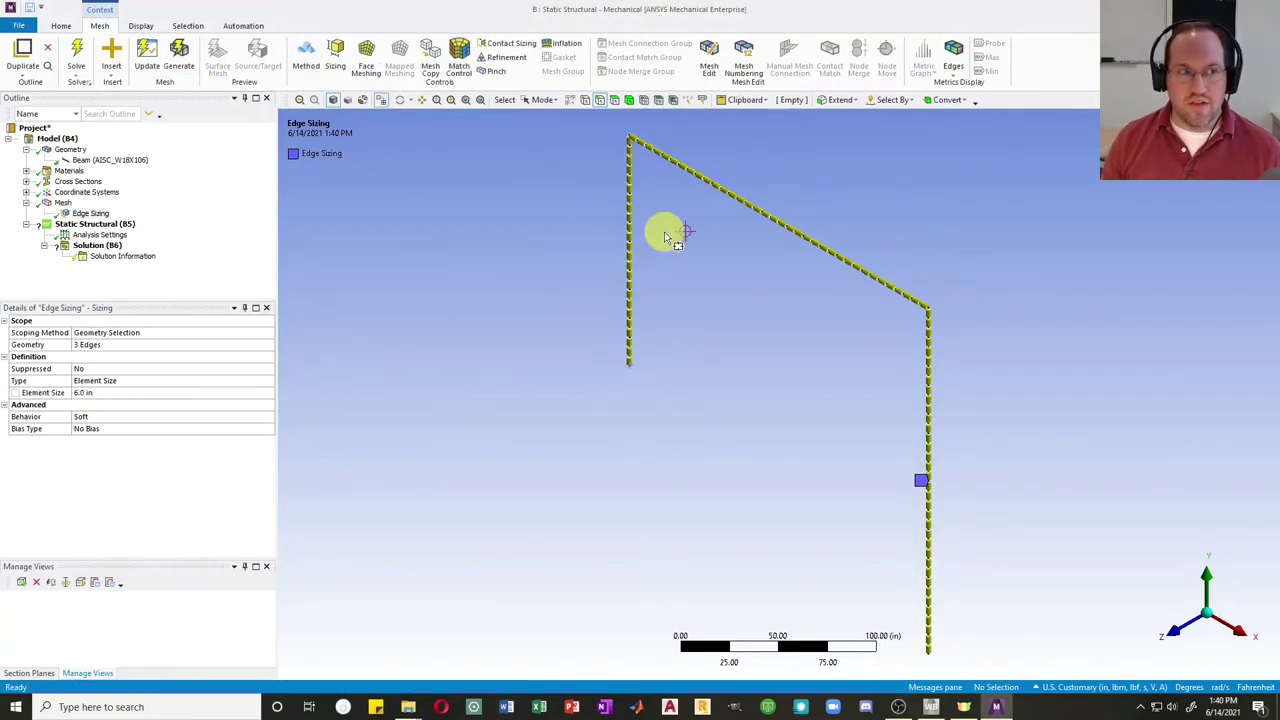
Show the meshed beams with solid cross sections to inspect the elements, and return to the line display
left_click(140, 25)
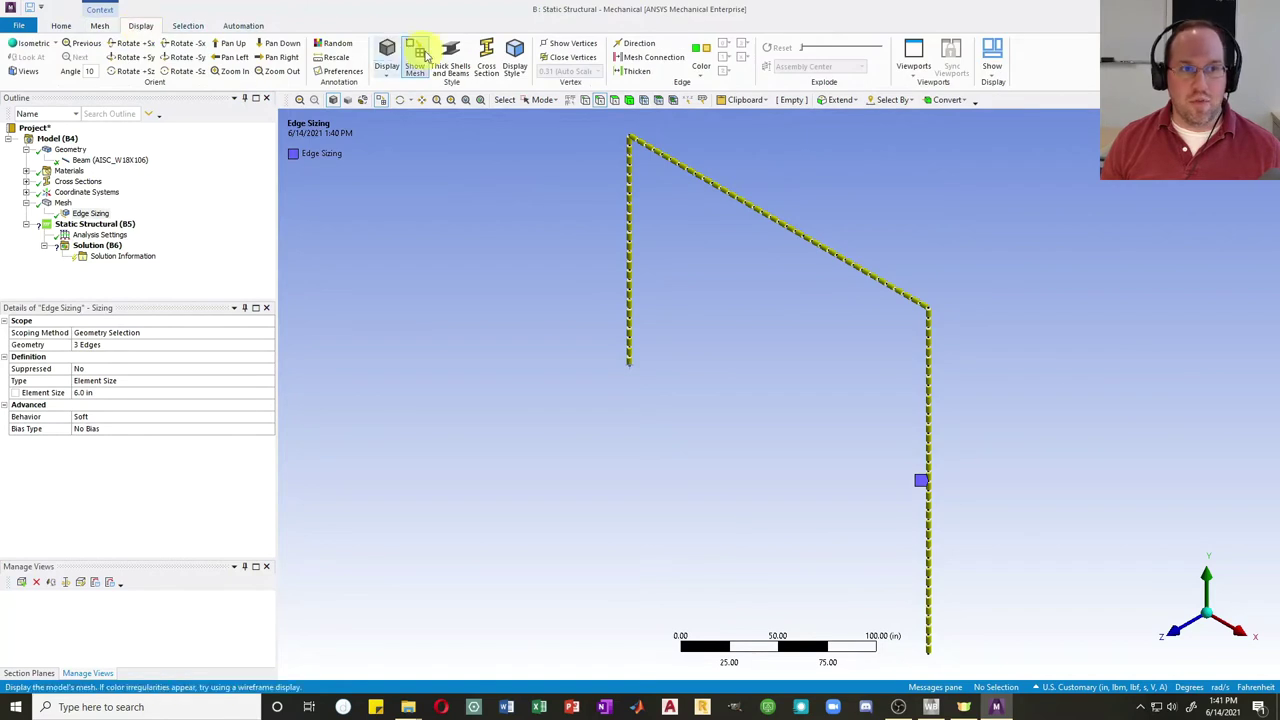
left_click(451, 60)
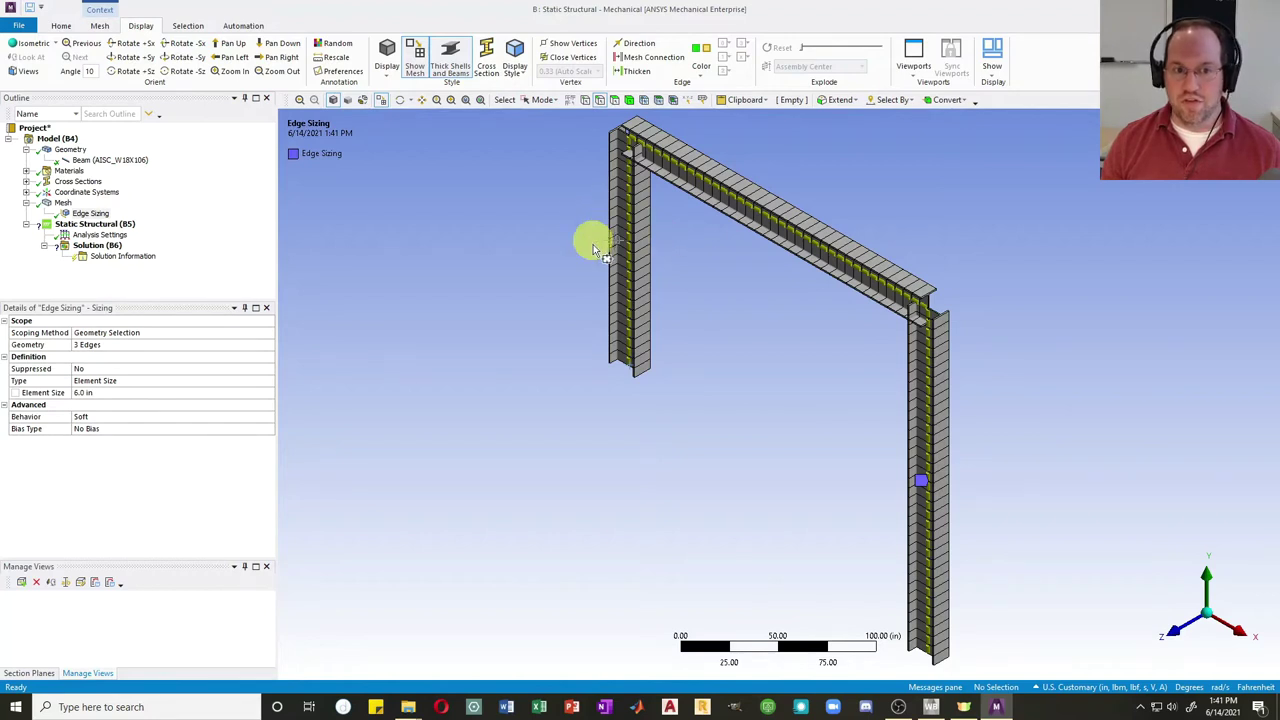
left_click(452, 60)
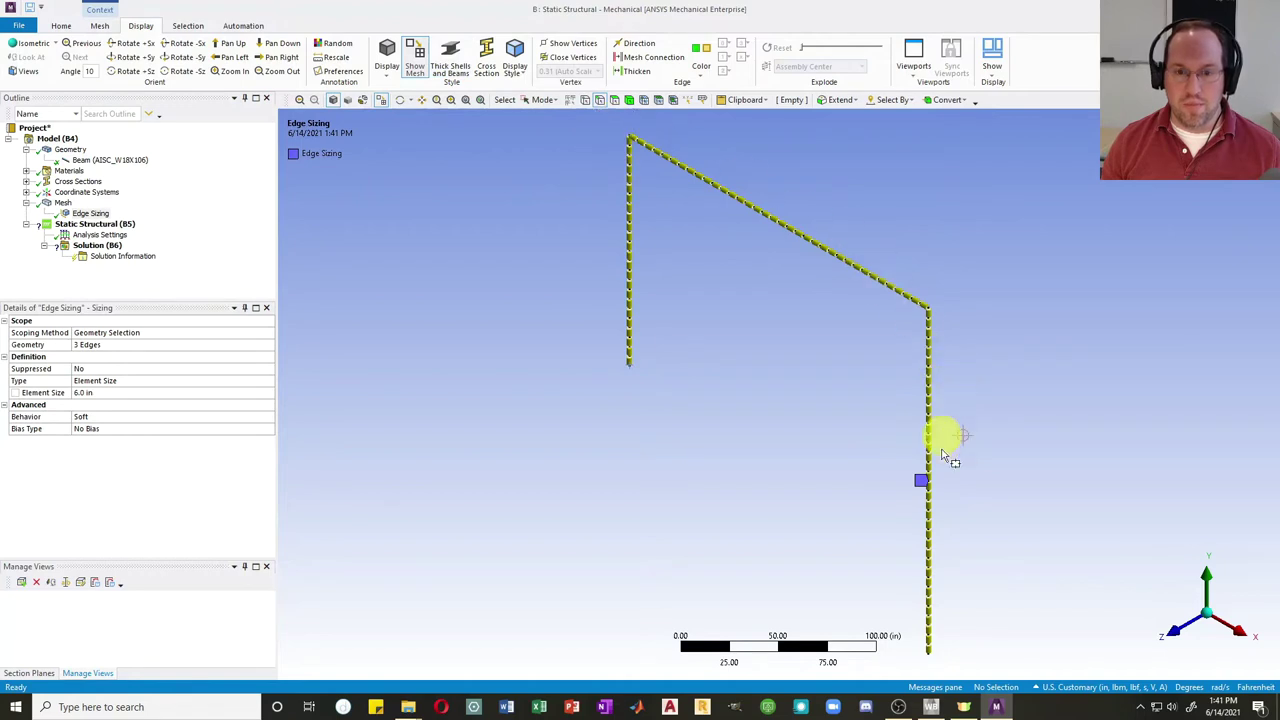
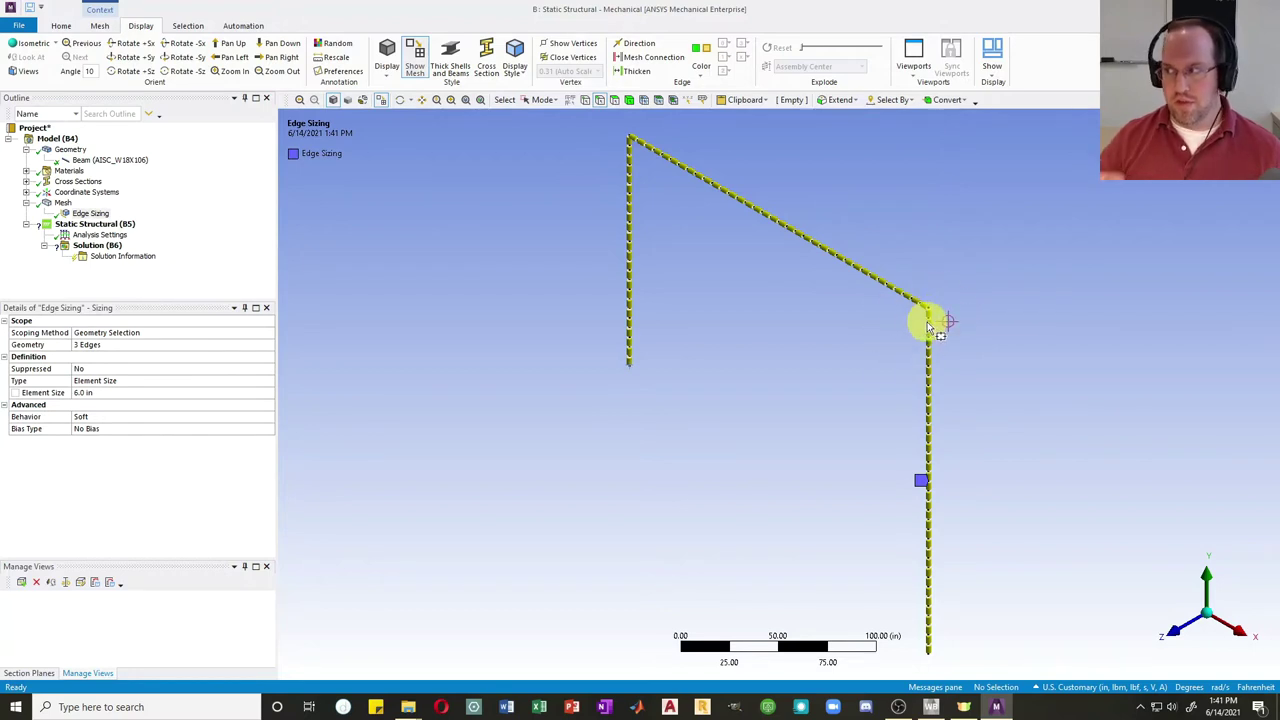
Insert a Connections group under the model and add an End Release to it
left_click(1180, 630)
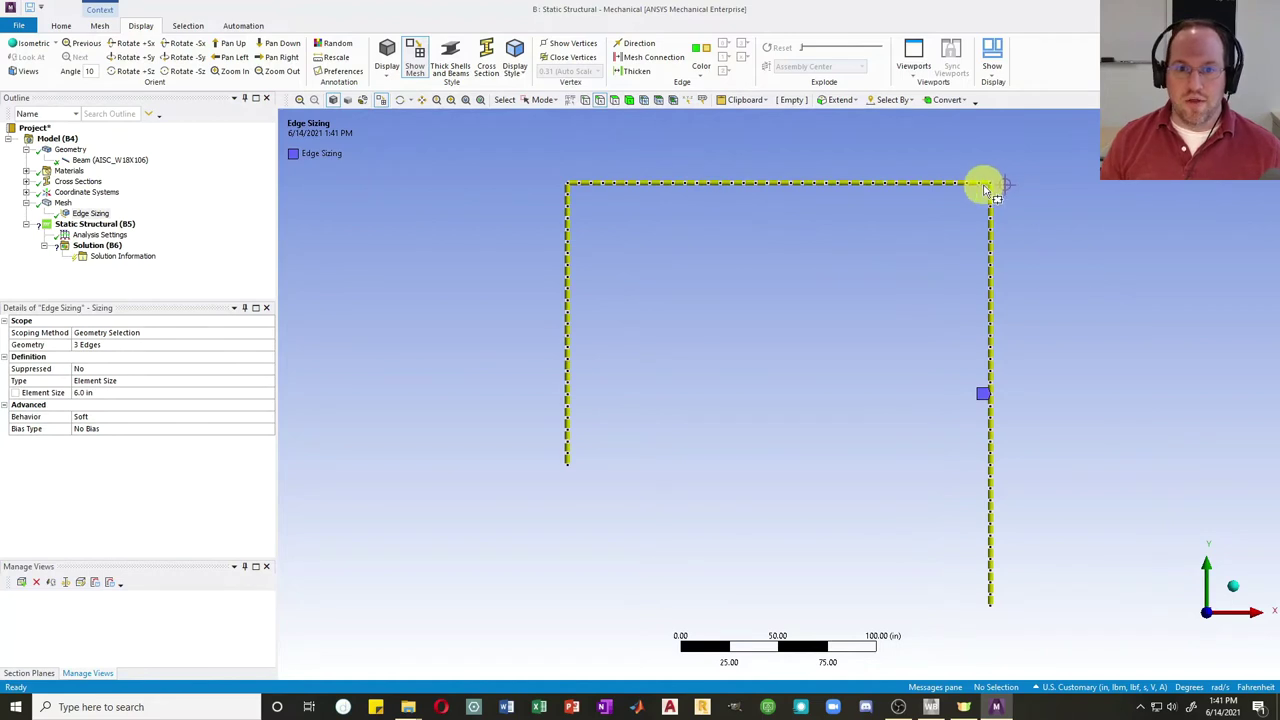
left_click(52, 139)
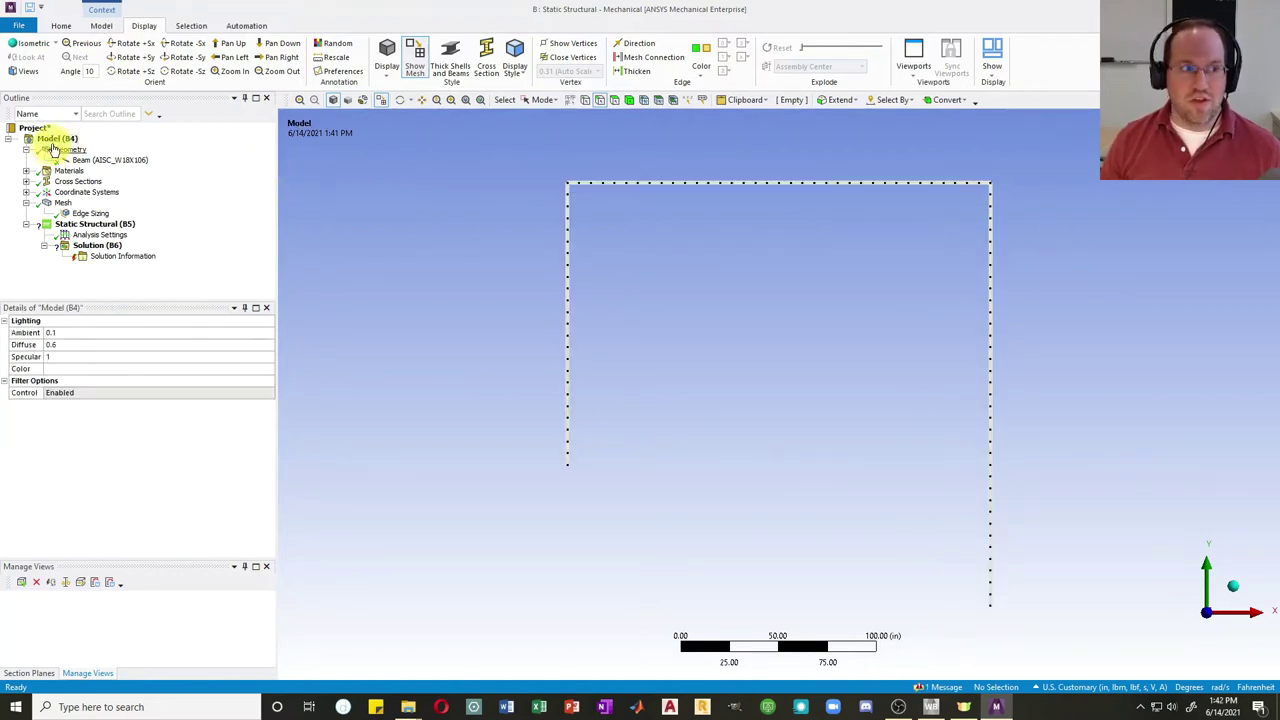
right_click(60, 140)
mouse_move(88, 150)
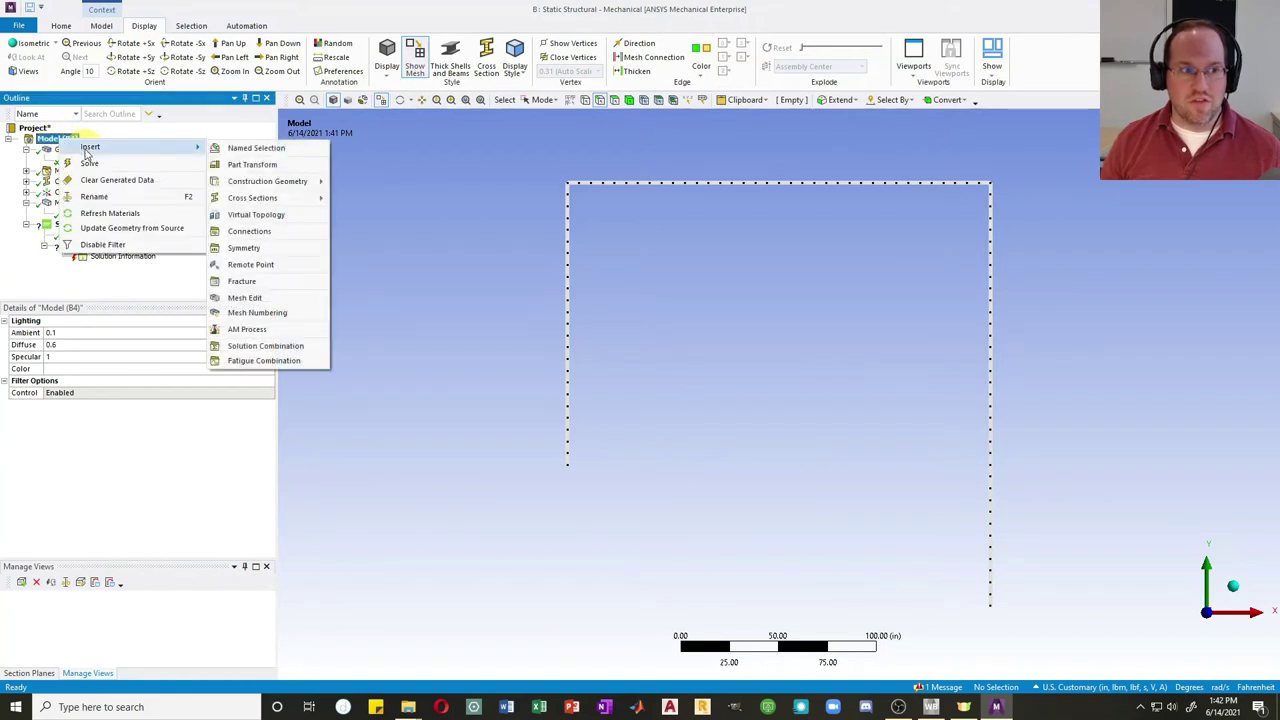
left_click(255, 231)
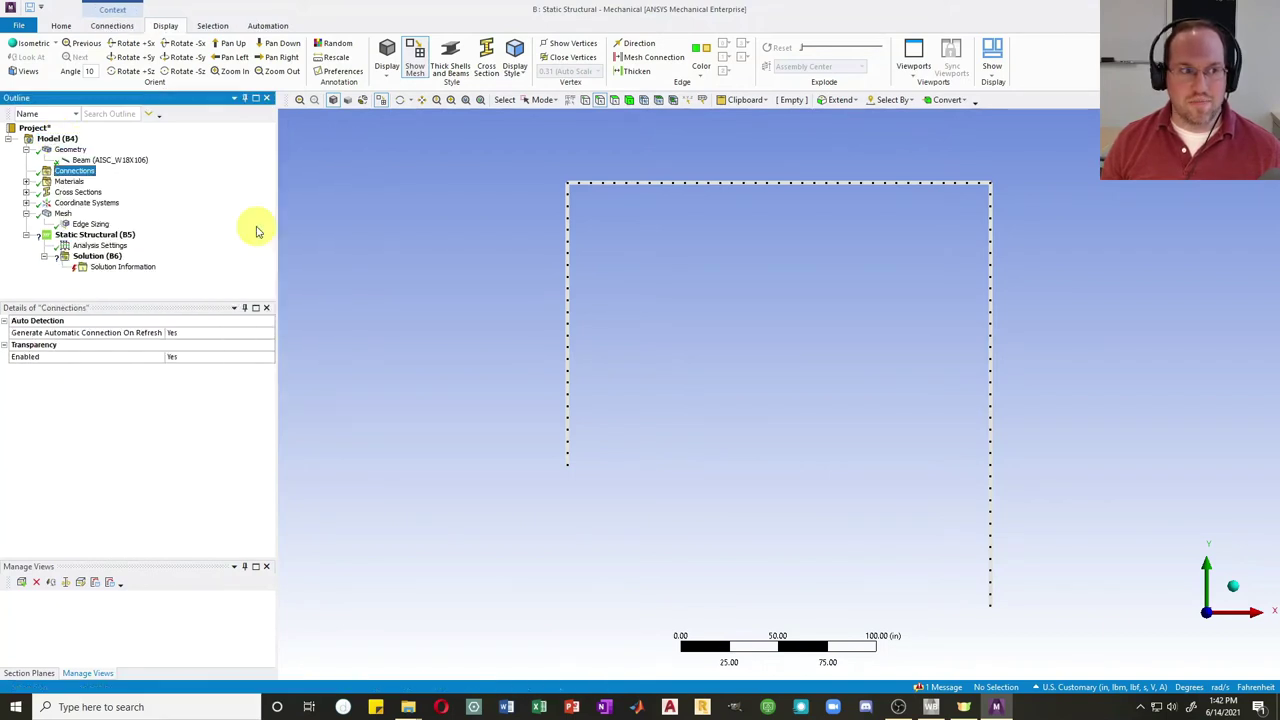
left_click(121, 30)
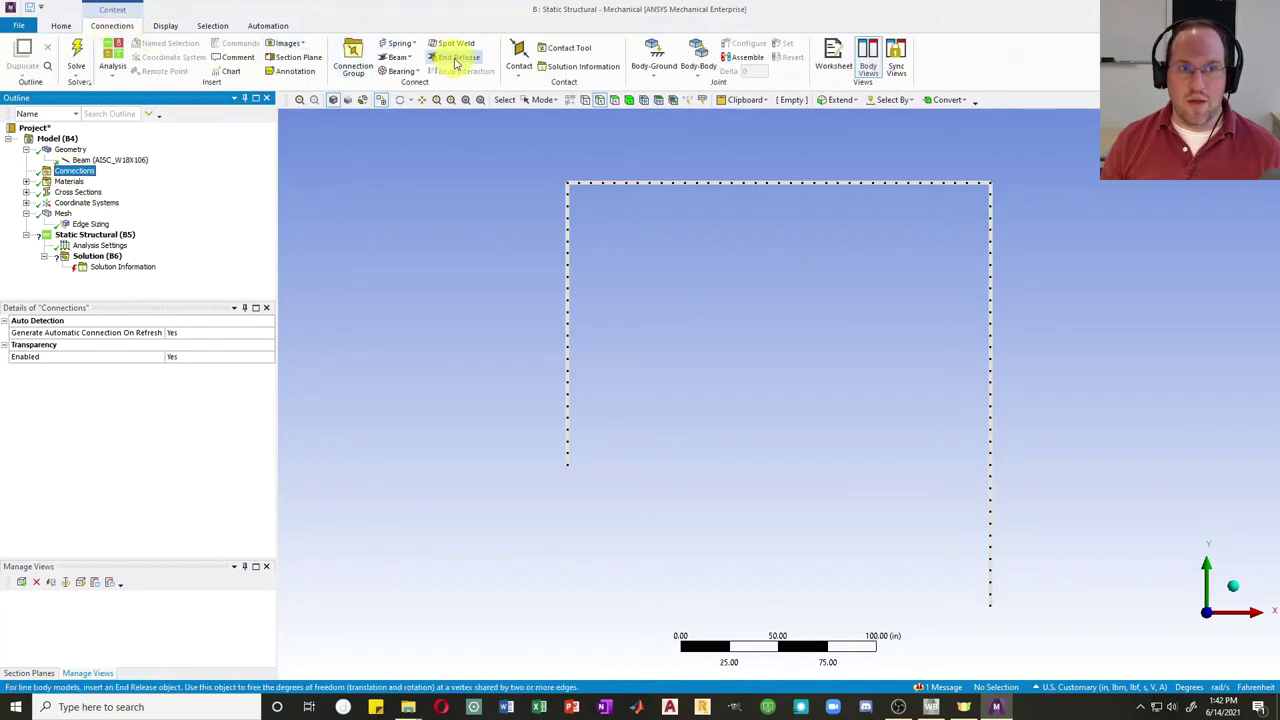
left_click(455, 62)
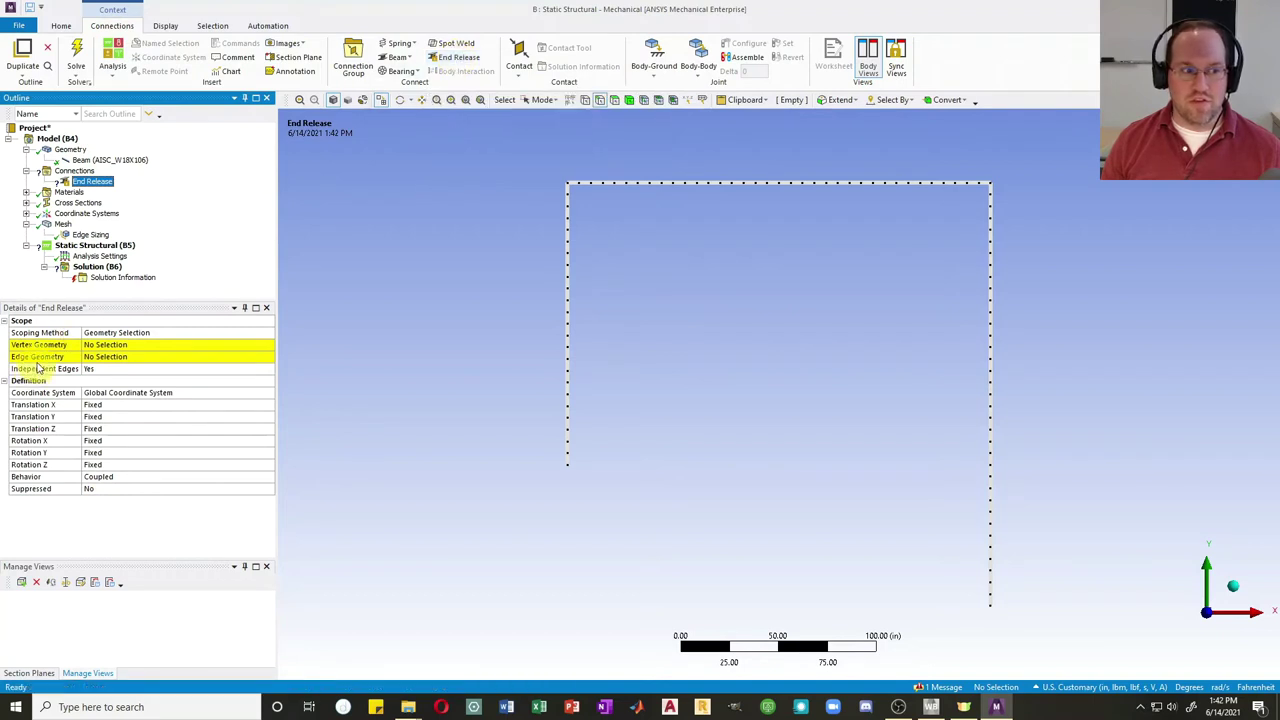
Scope the end release to the horizontal beam's edge and the vertex where it meets the longer column, using single selection
left_click(724, 183)
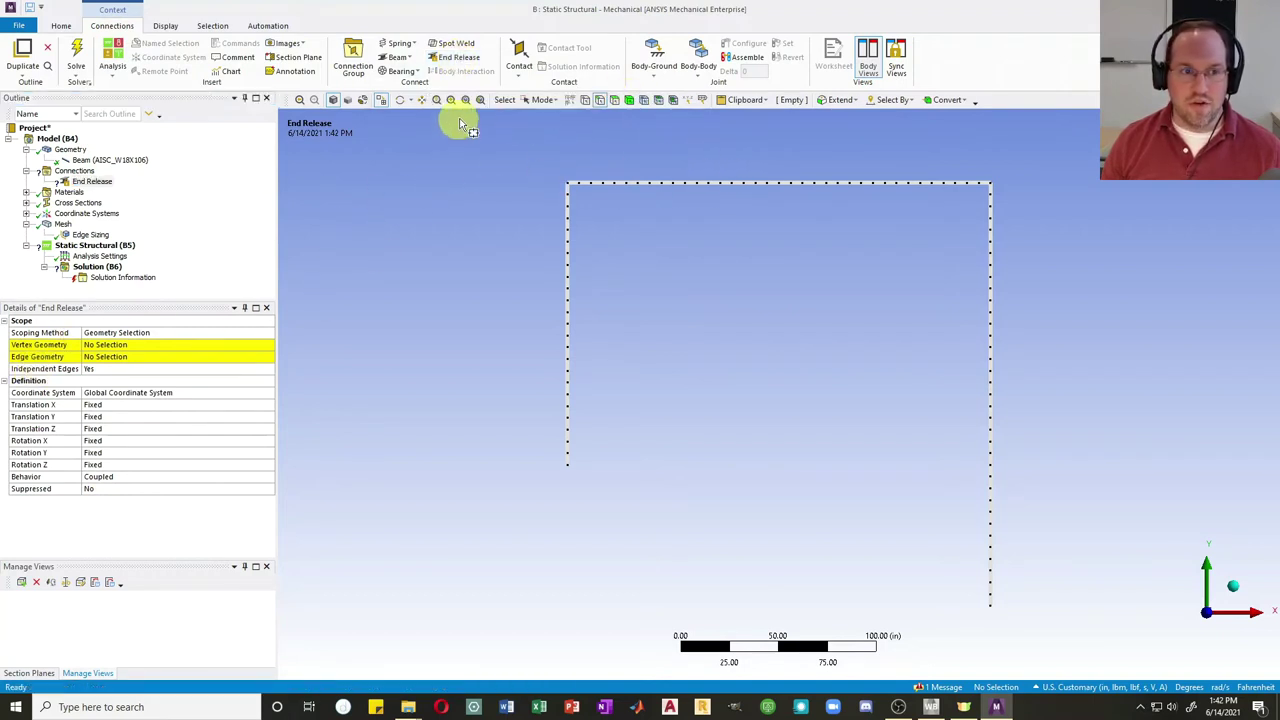
left_click(541, 99)
left_click(550, 115)
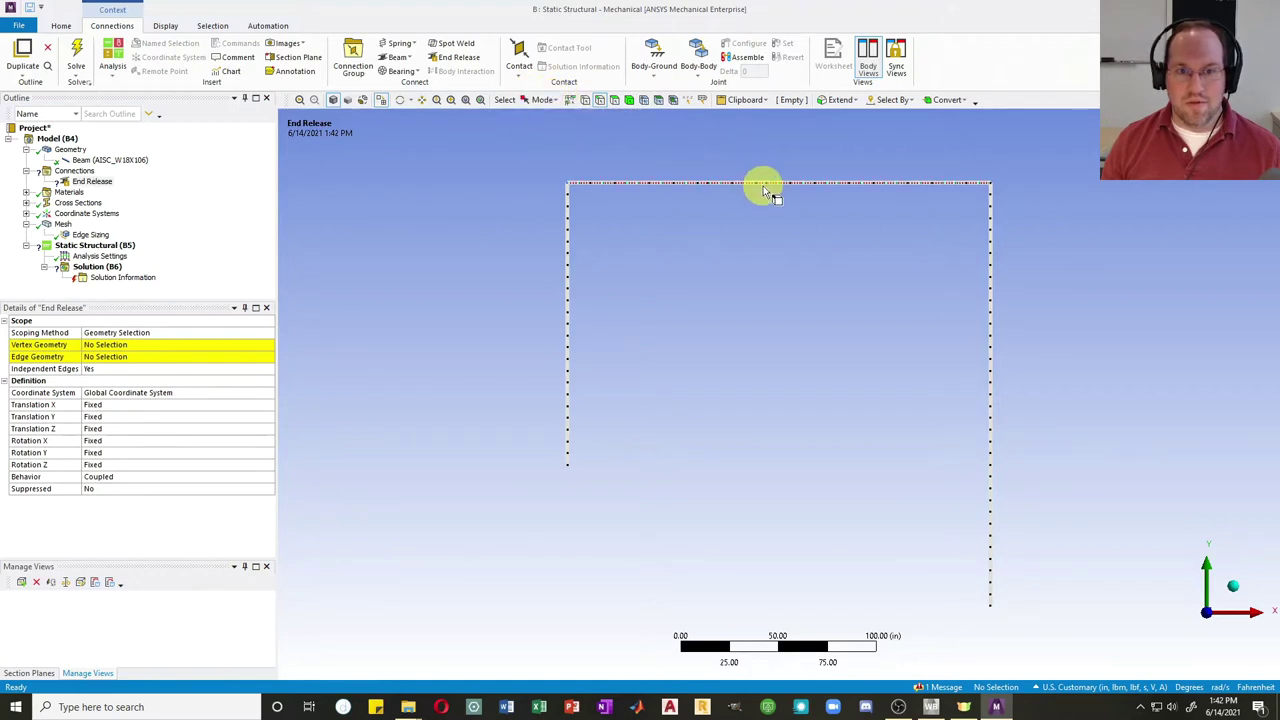
left_click(766, 190)
left_click(118, 358)
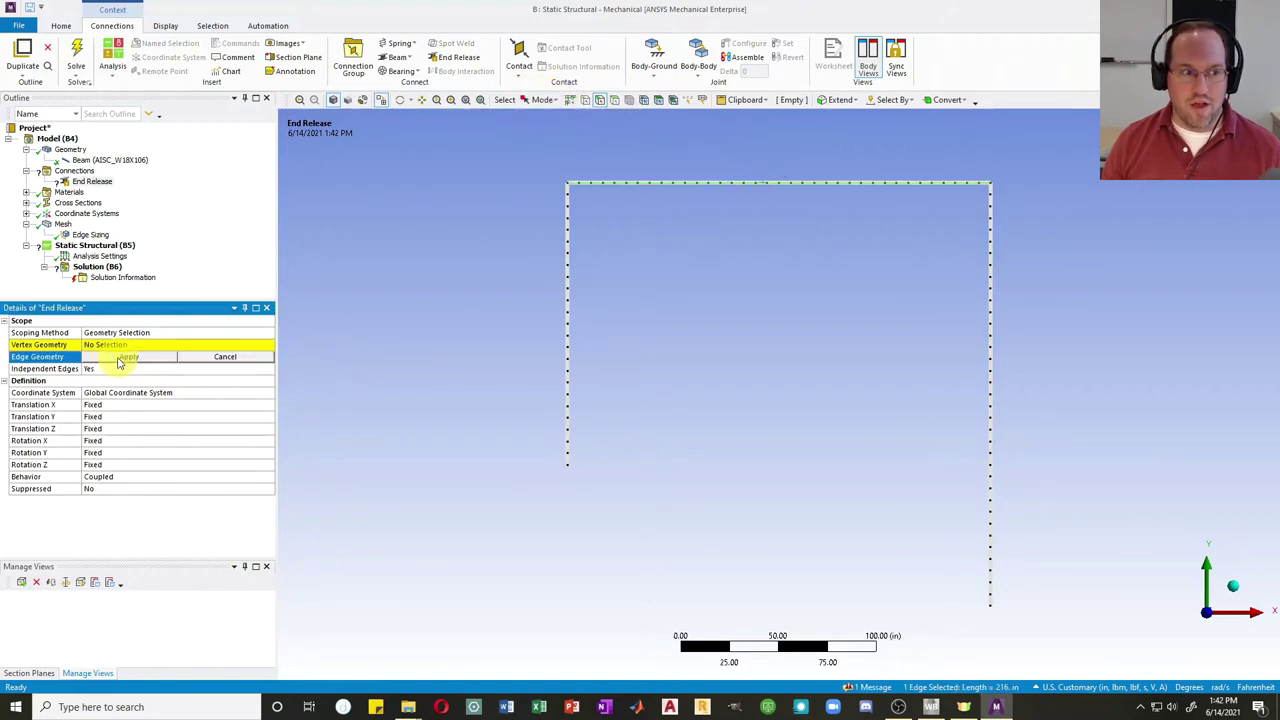
left_click(118, 360)
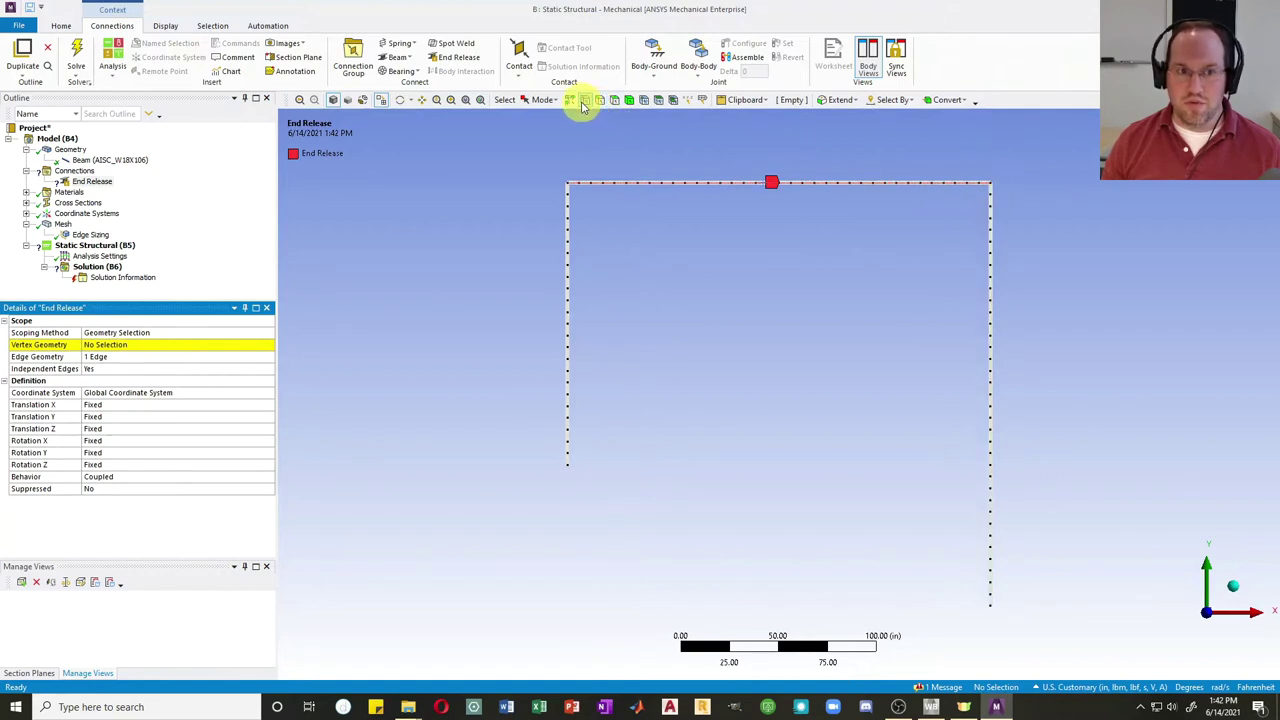
left_click(990, 184)
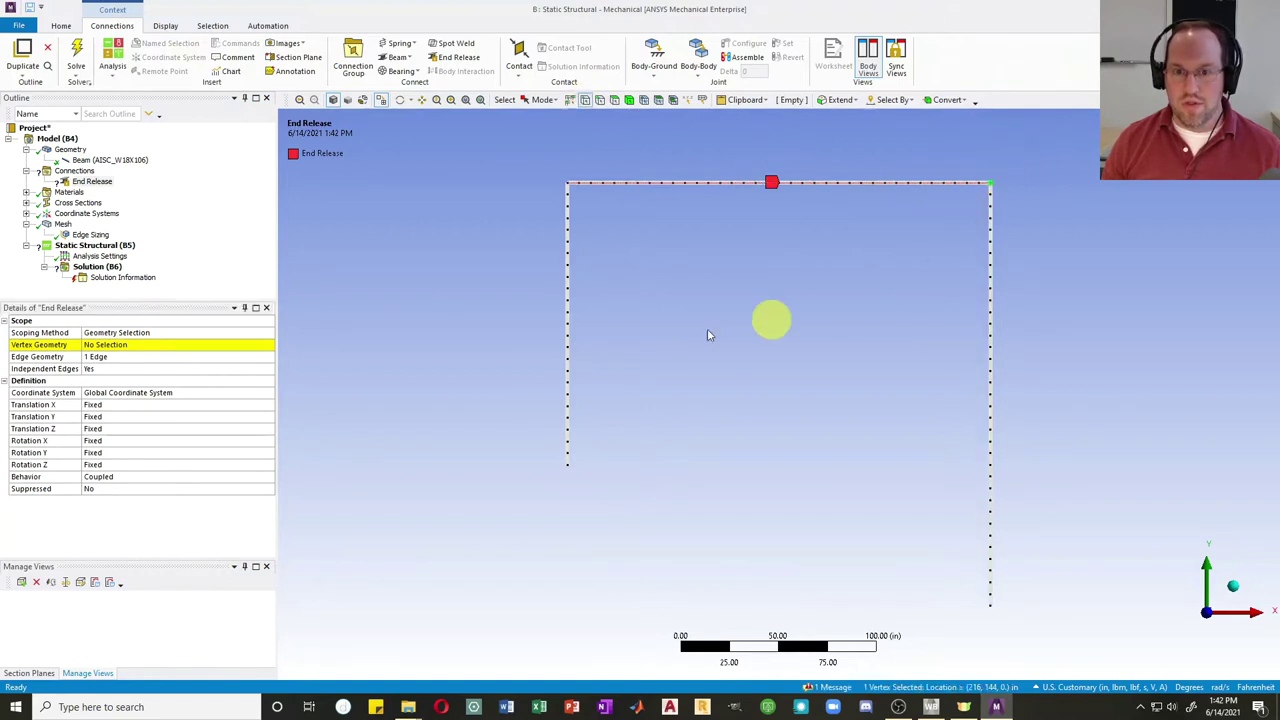
left_click(100, 346)
left_click(100, 347)
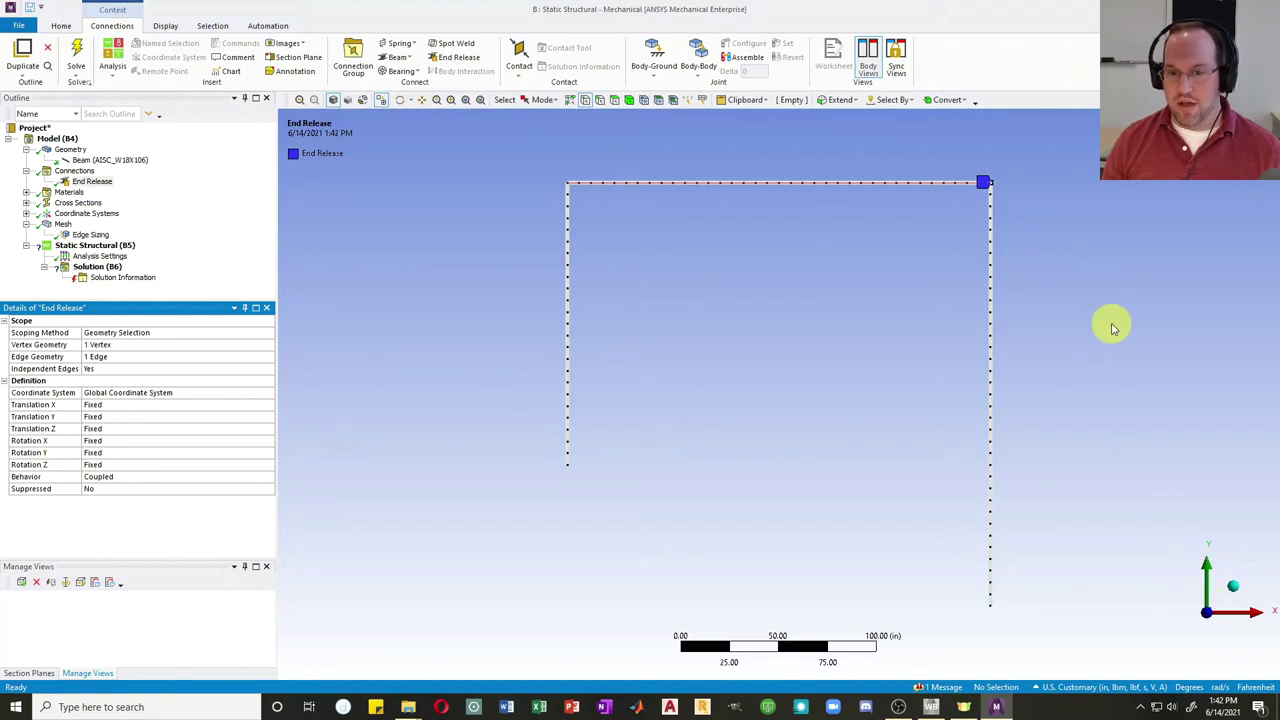
Set the end release's Rotation Z to Free
middle_click_drag(1108, 323, 938, 205)
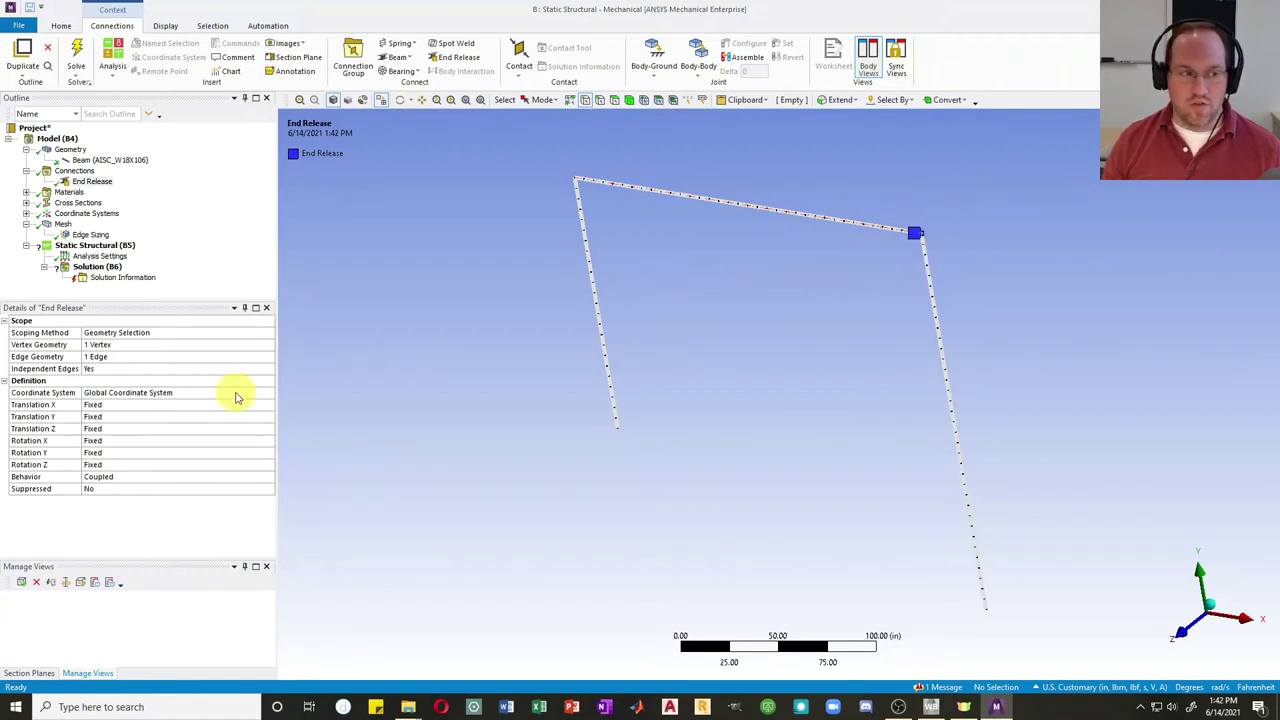
double_click(114, 465)
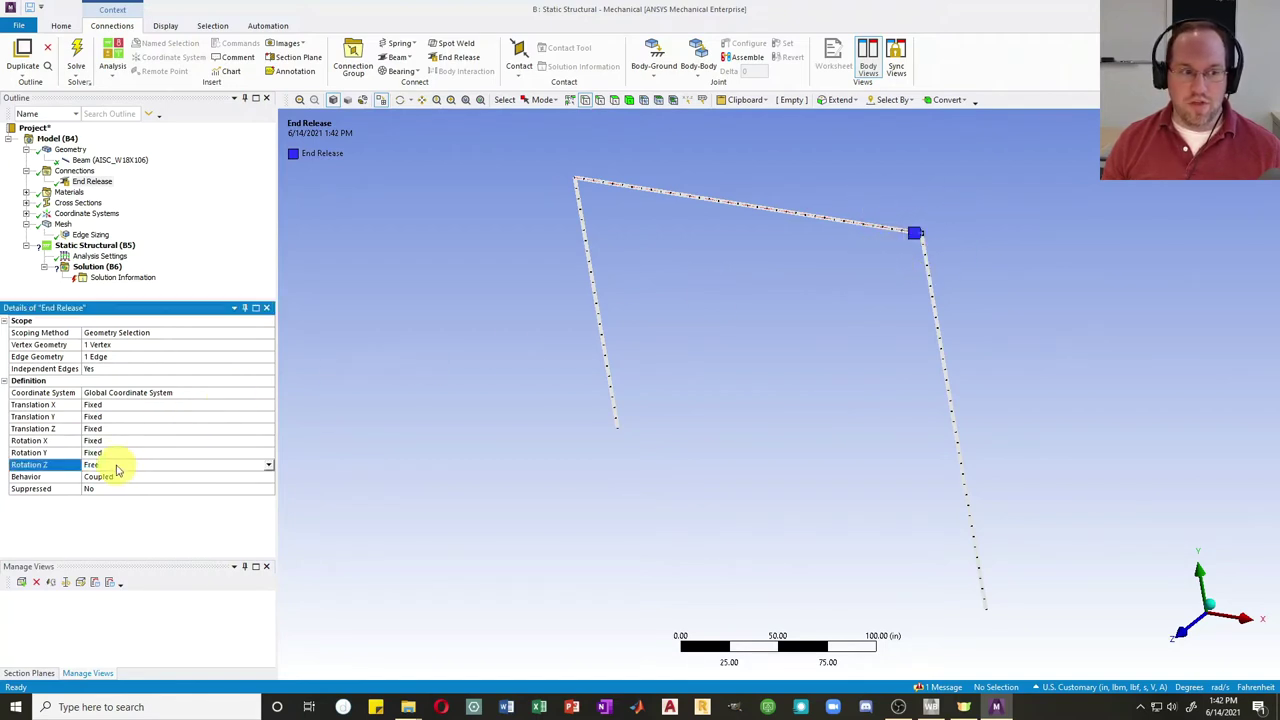
left_click(270, 466)
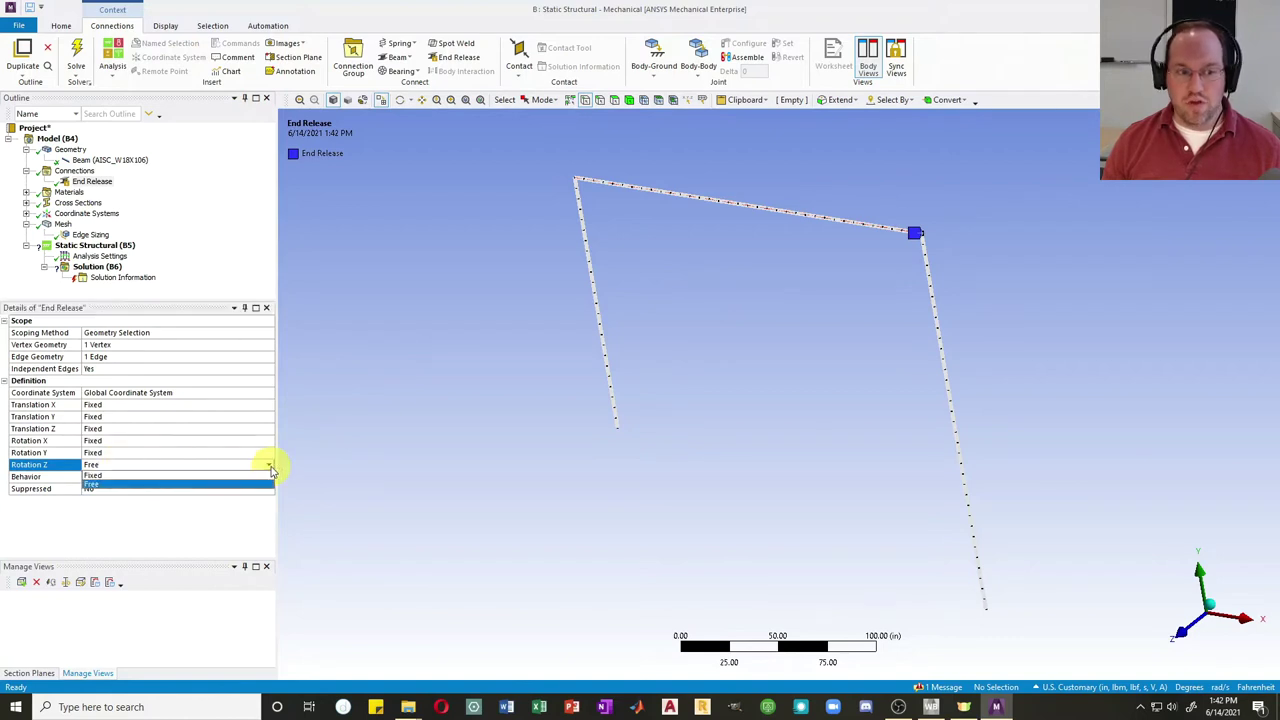
left_click(96, 489)
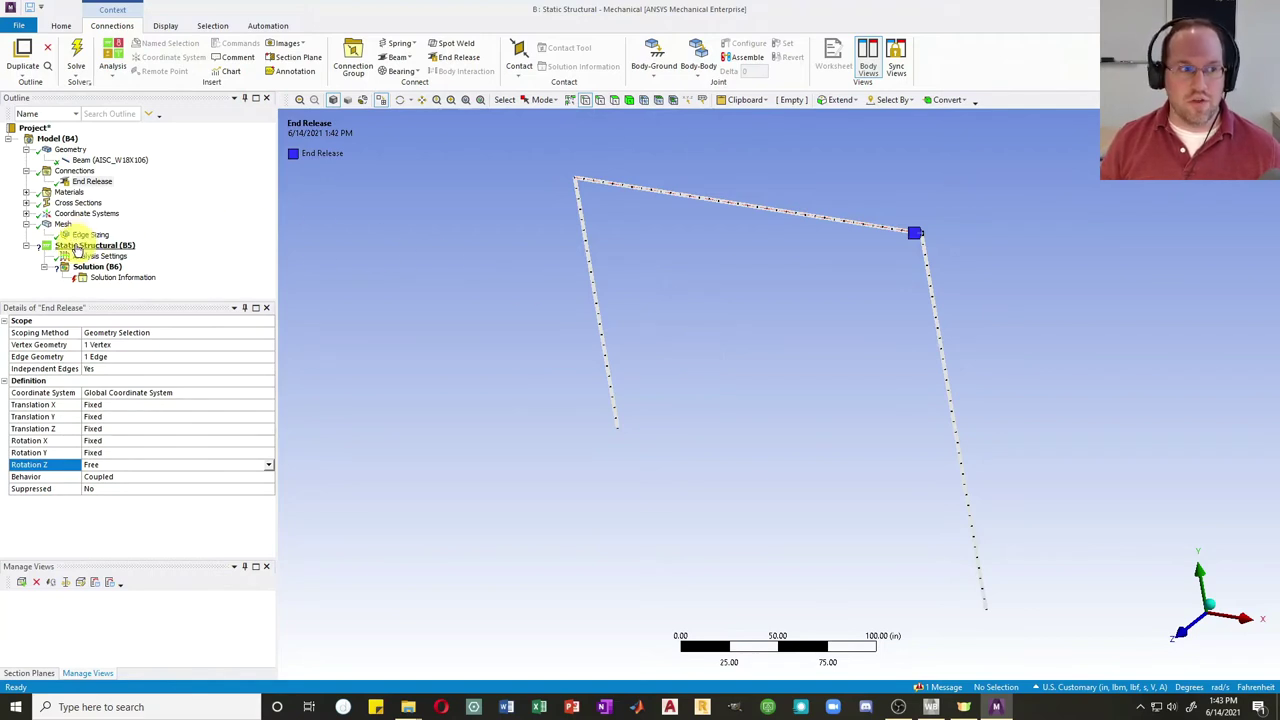
Add a Simply Supported condition to the static structural analysis at the base vertex of the shorter column
left_click(80, 246)
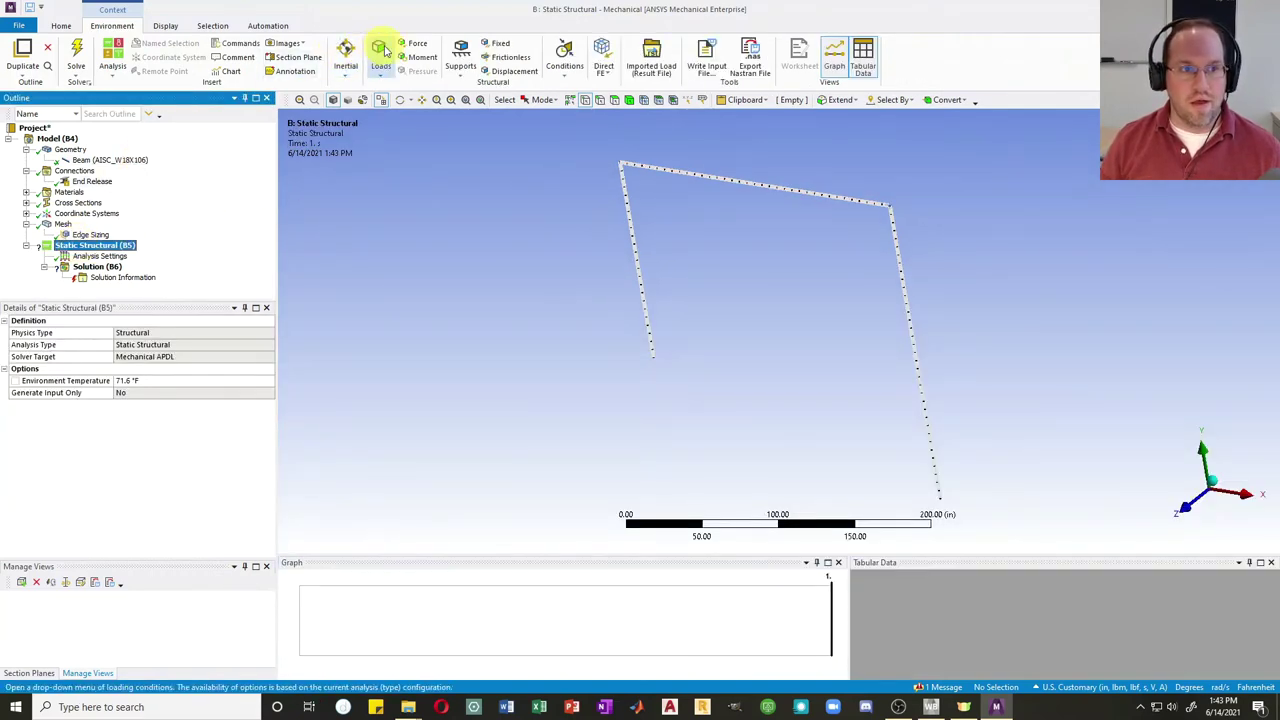
left_click(457, 60)
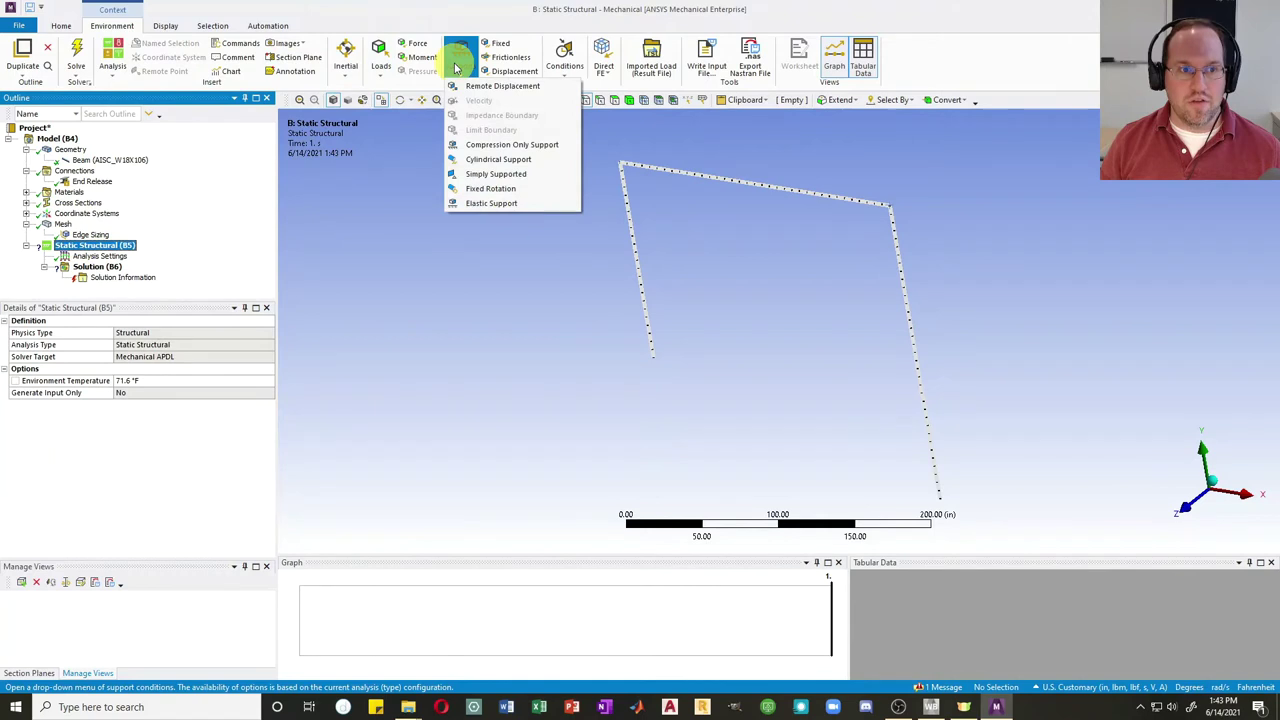
left_click(494, 175)
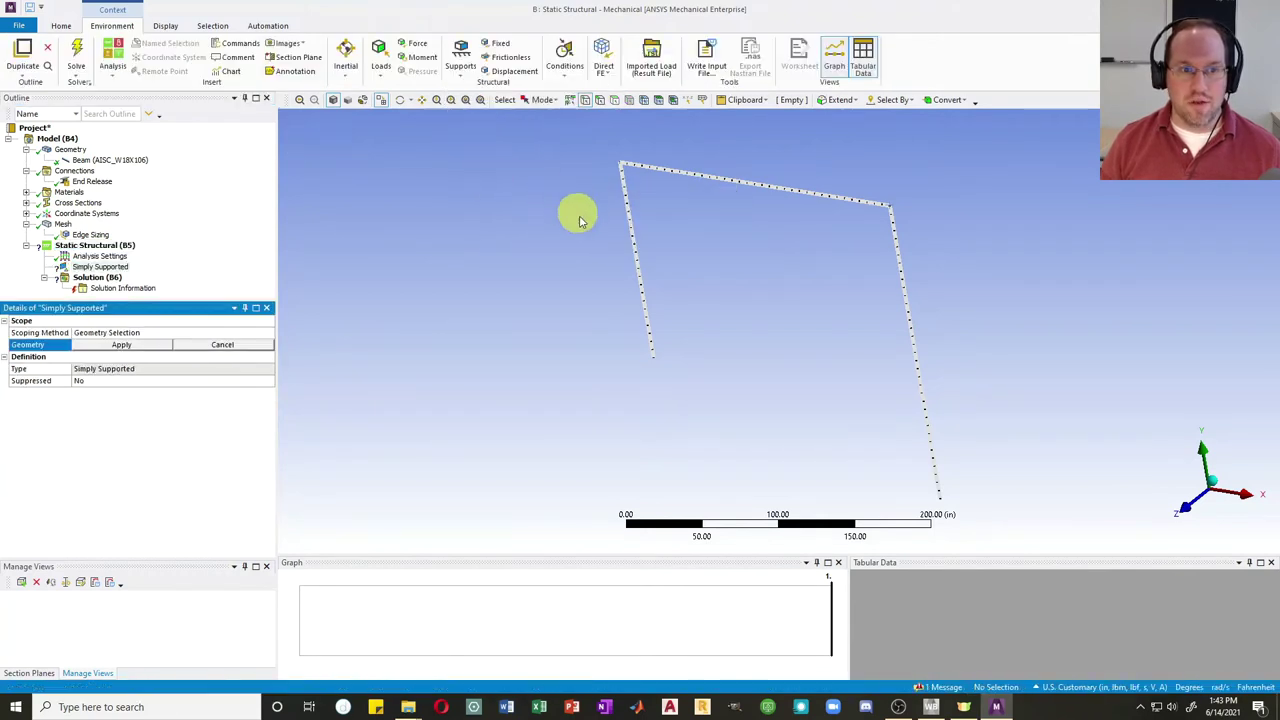
left_click(654, 360)
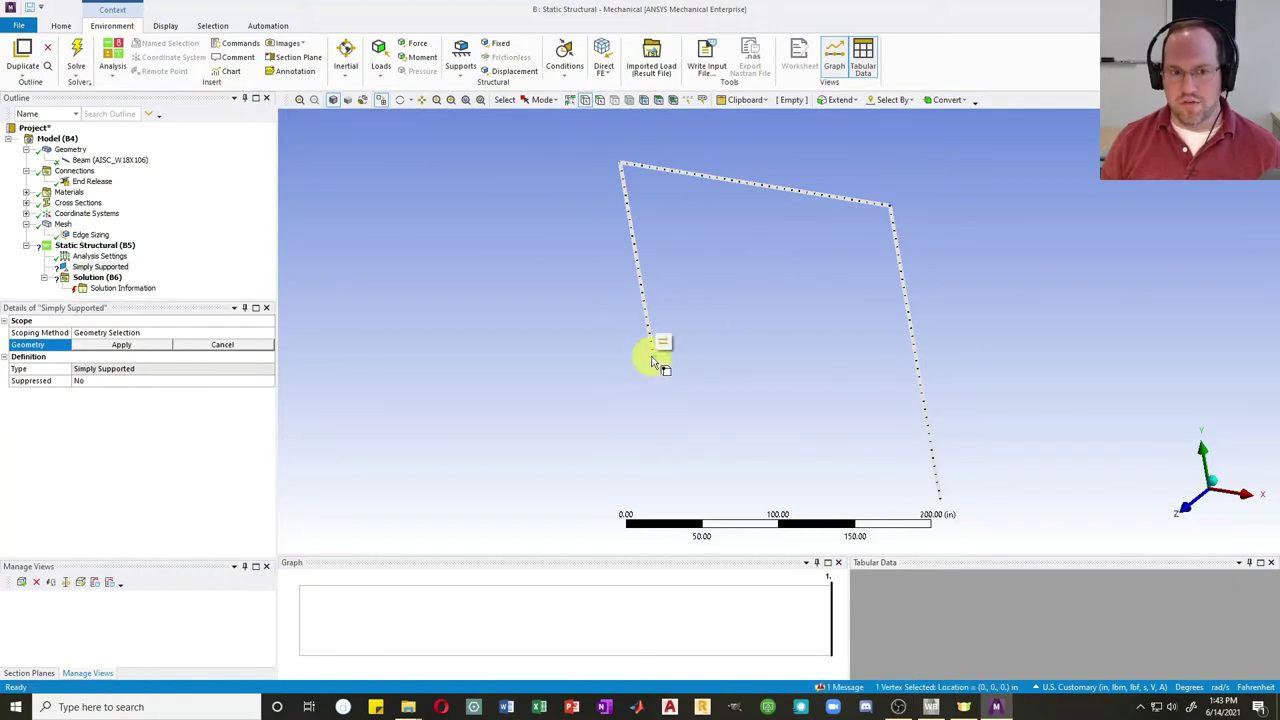
left_click(119, 346)
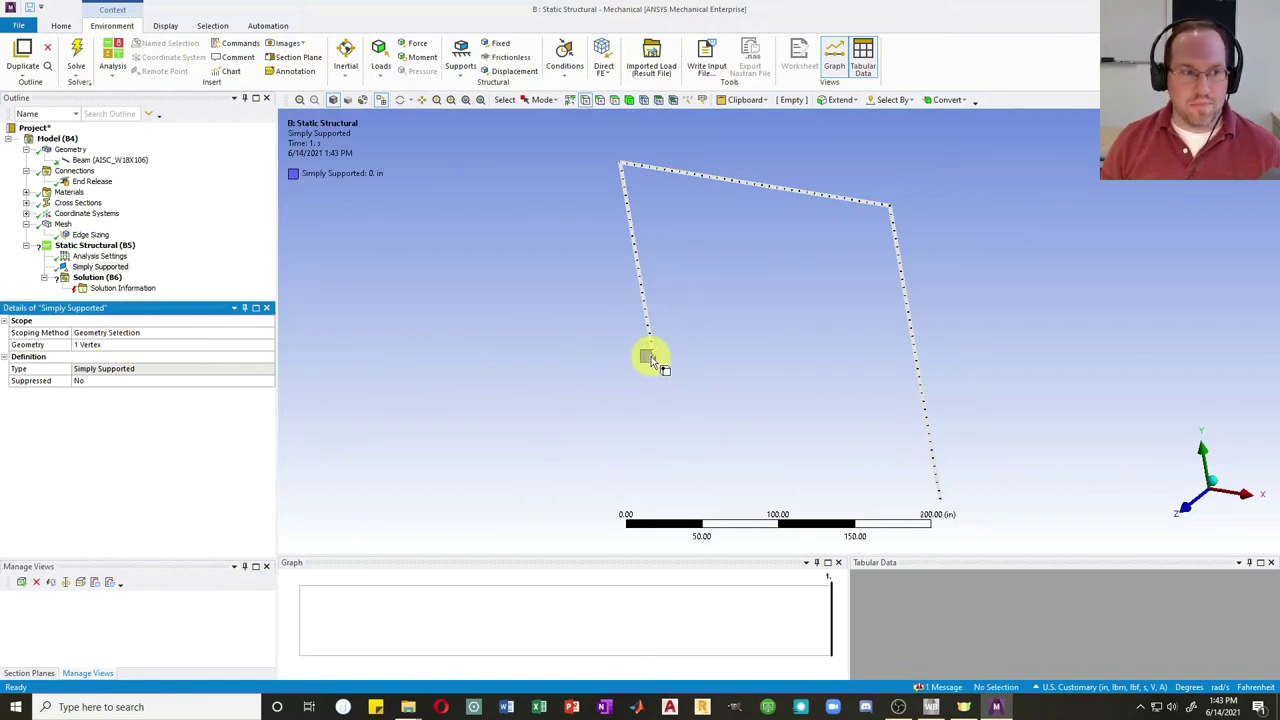
Add a Fixed Support at the base vertex of the longer column
left_click(495, 43)
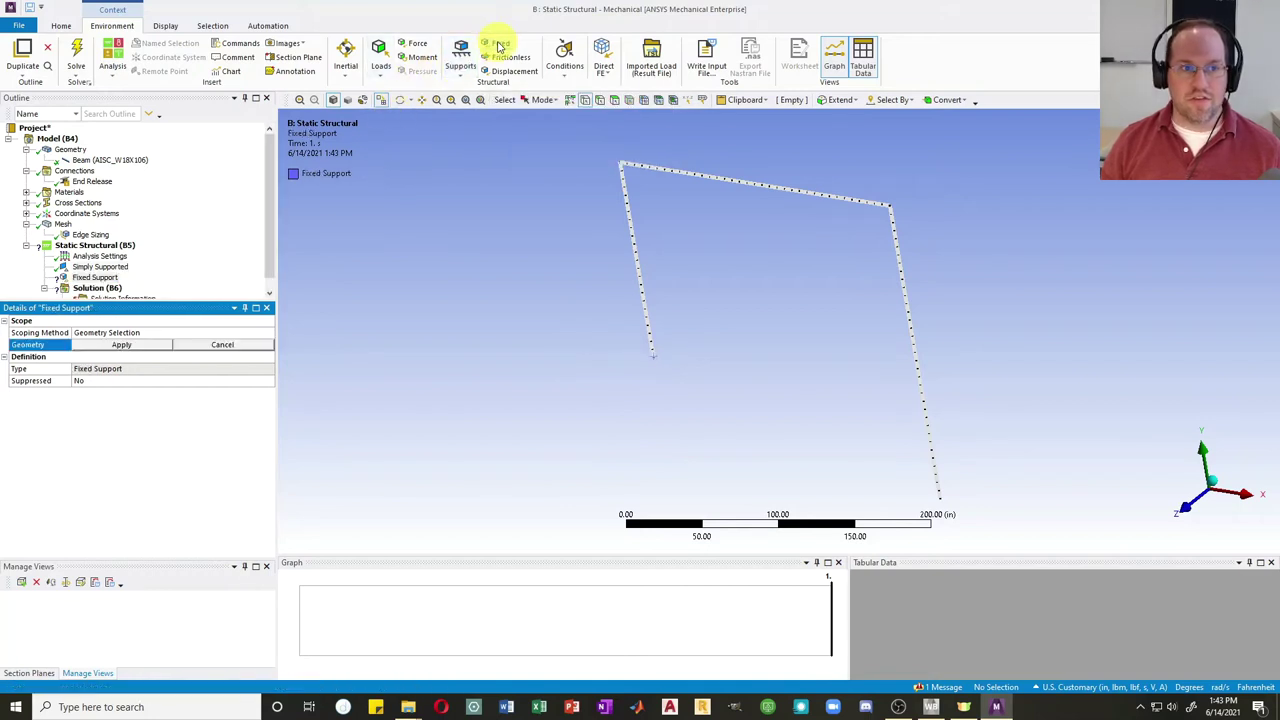
left_click(938, 502)
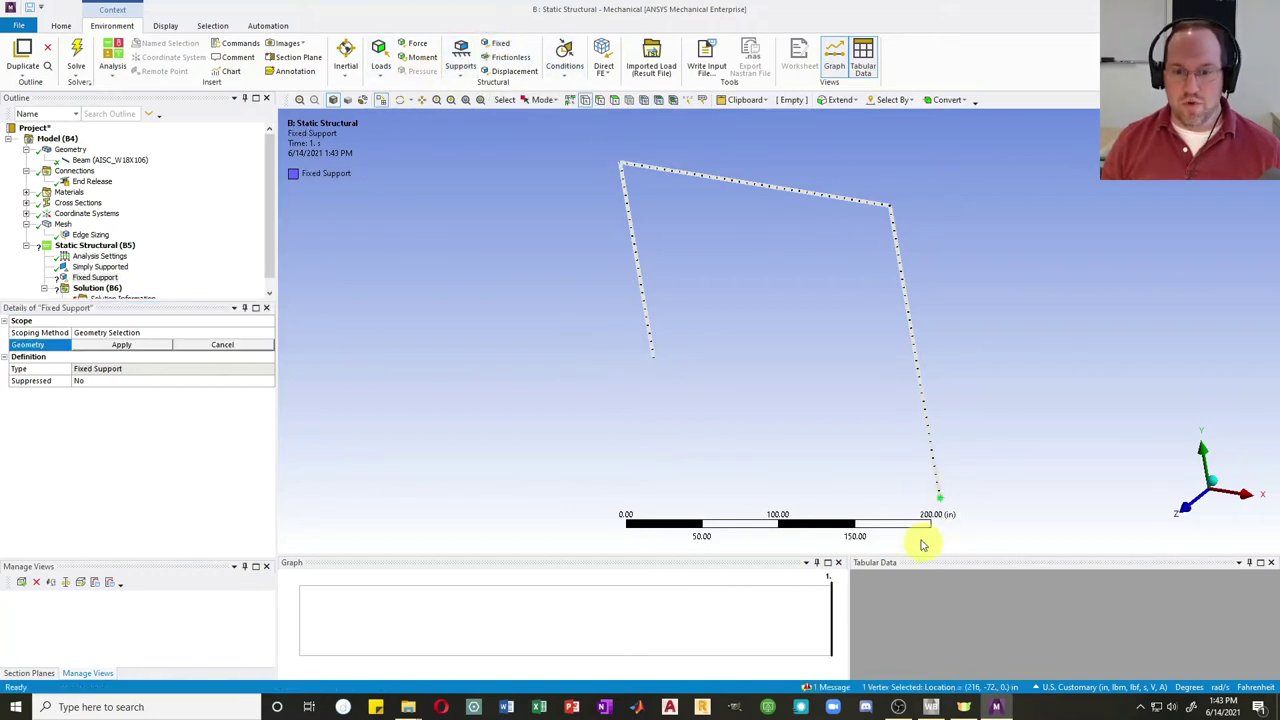
left_click(100, 344)
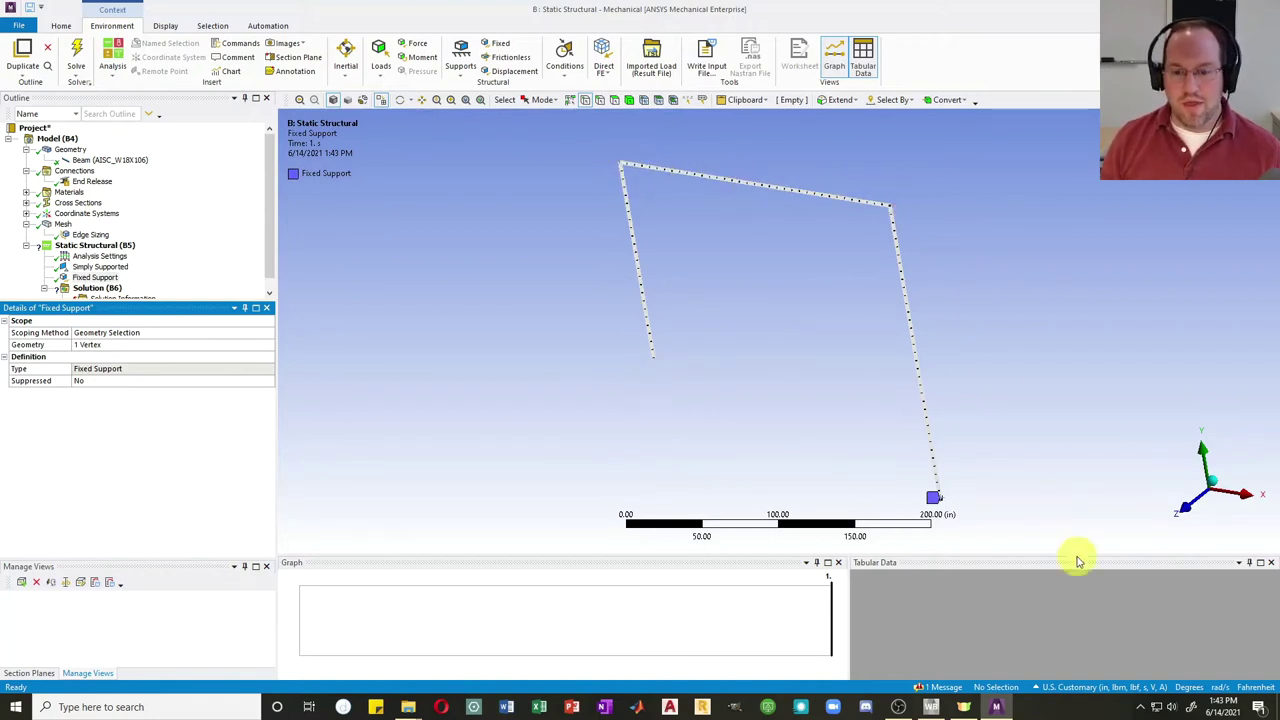
Add a Line Pressure load on the shorter column's edge and define it by components
left_click(380, 72)
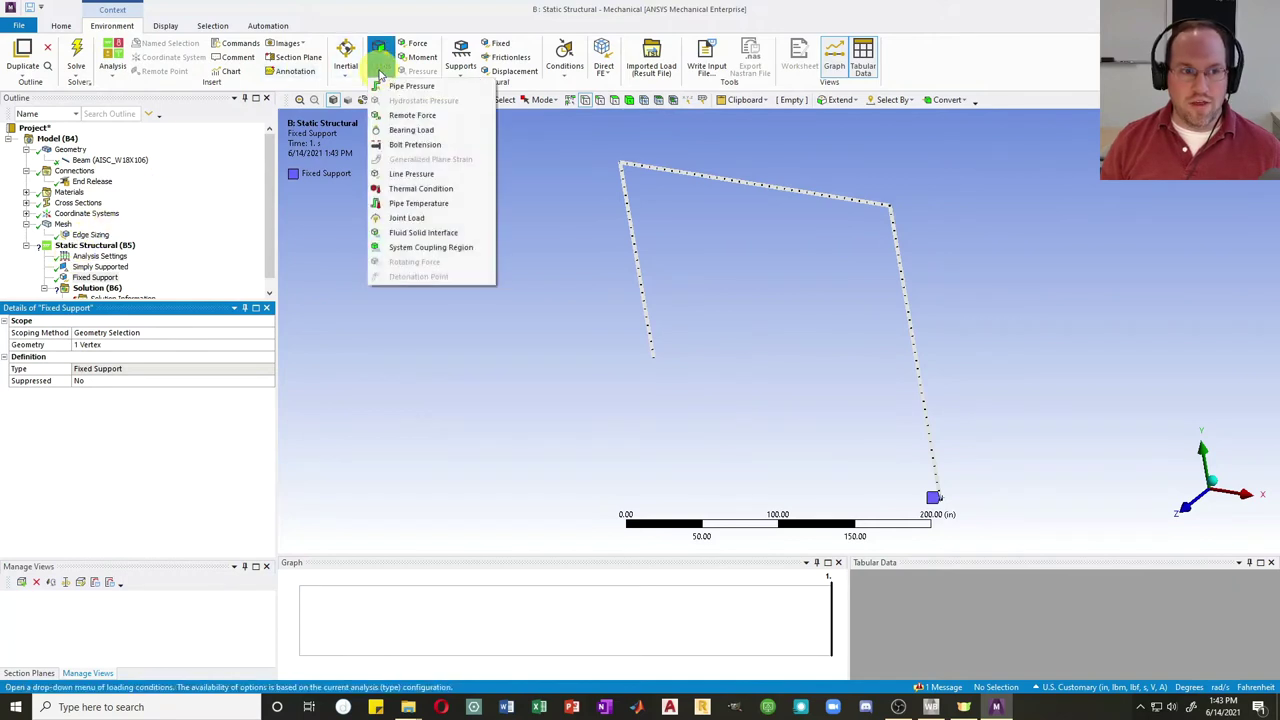
left_click(407, 175)
left_click(626, 257)
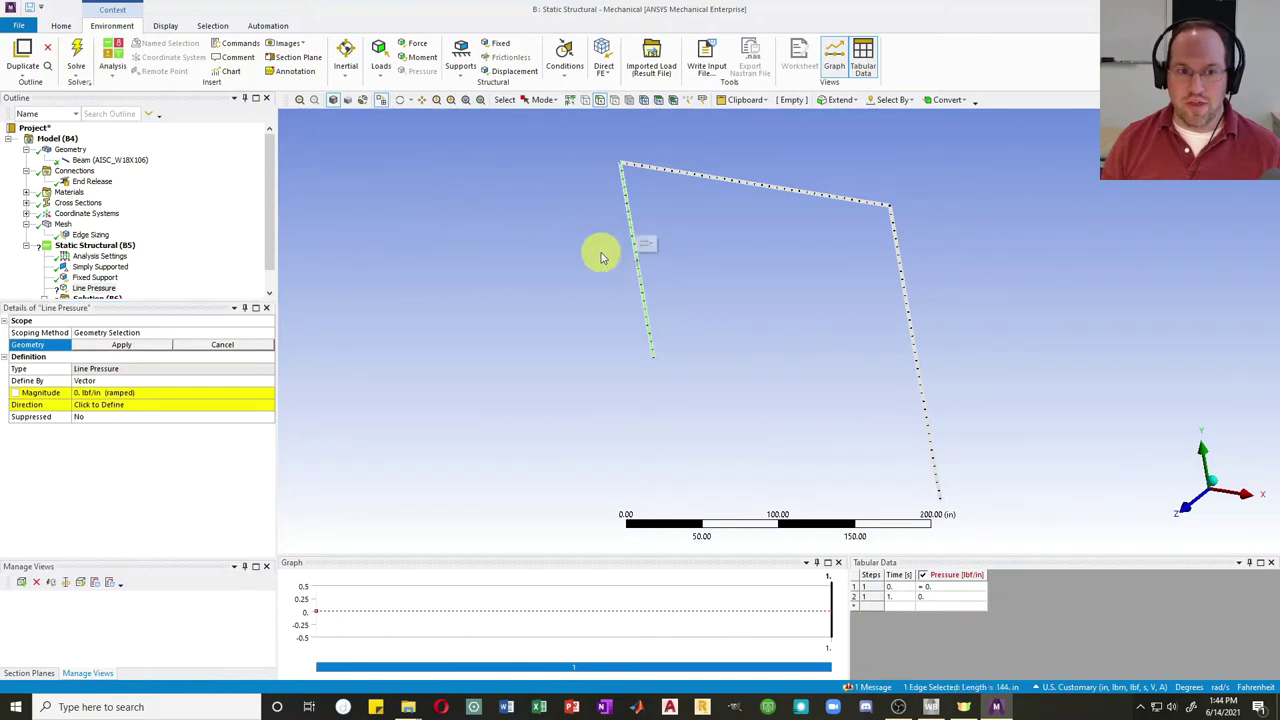
left_click(121, 344)
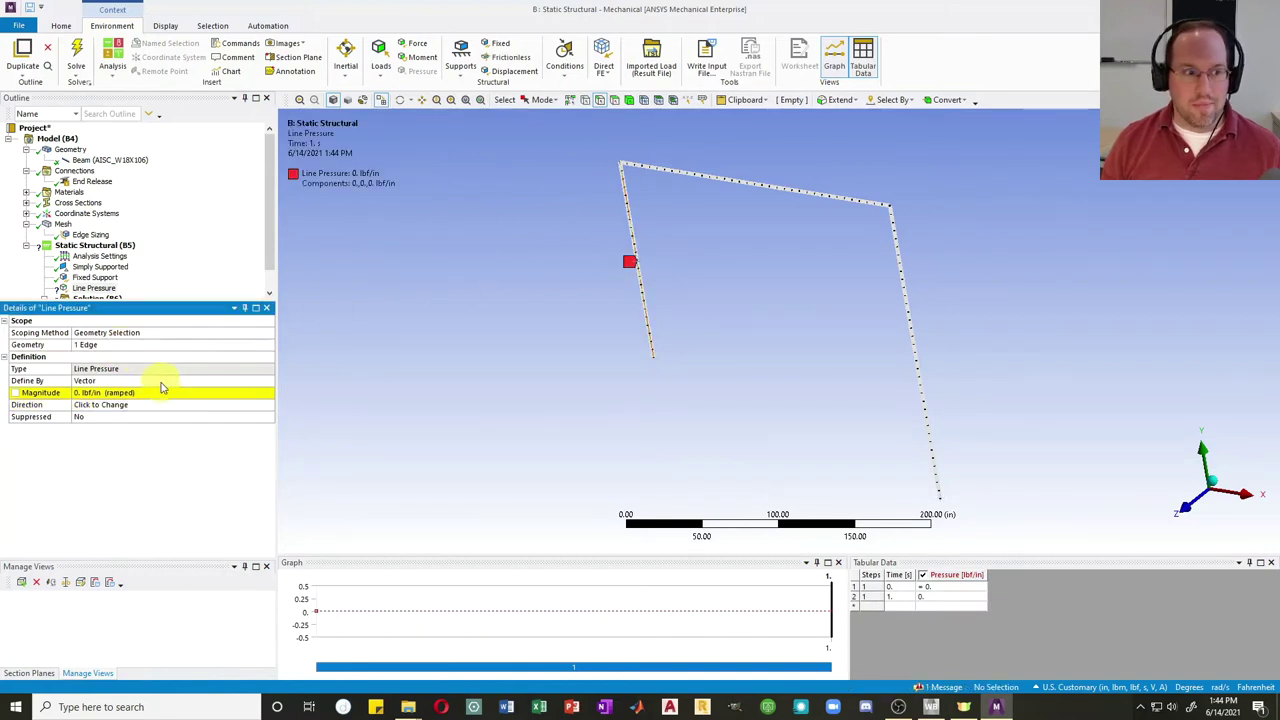
left_click(155, 380)
left_click(93, 393)
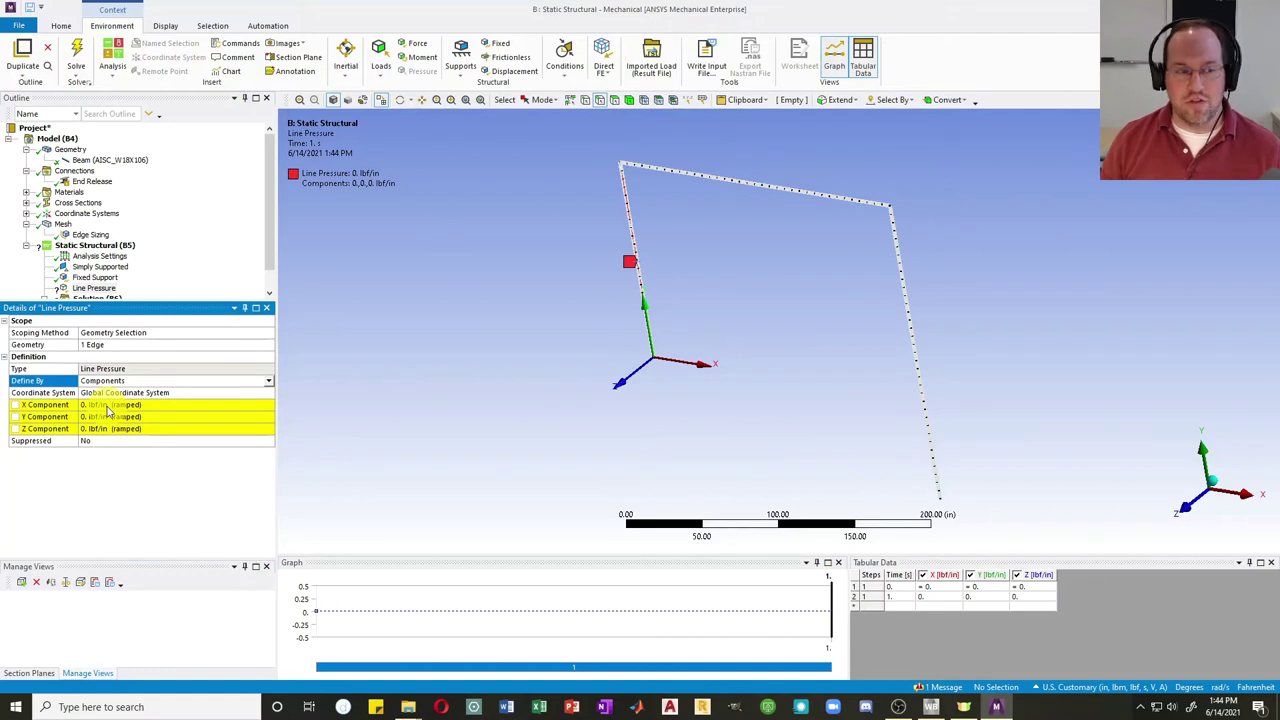
Set the X component of the shorter column's line pressure to 100 lbf/in
left_click(108, 405)
type("100")
key("Return")
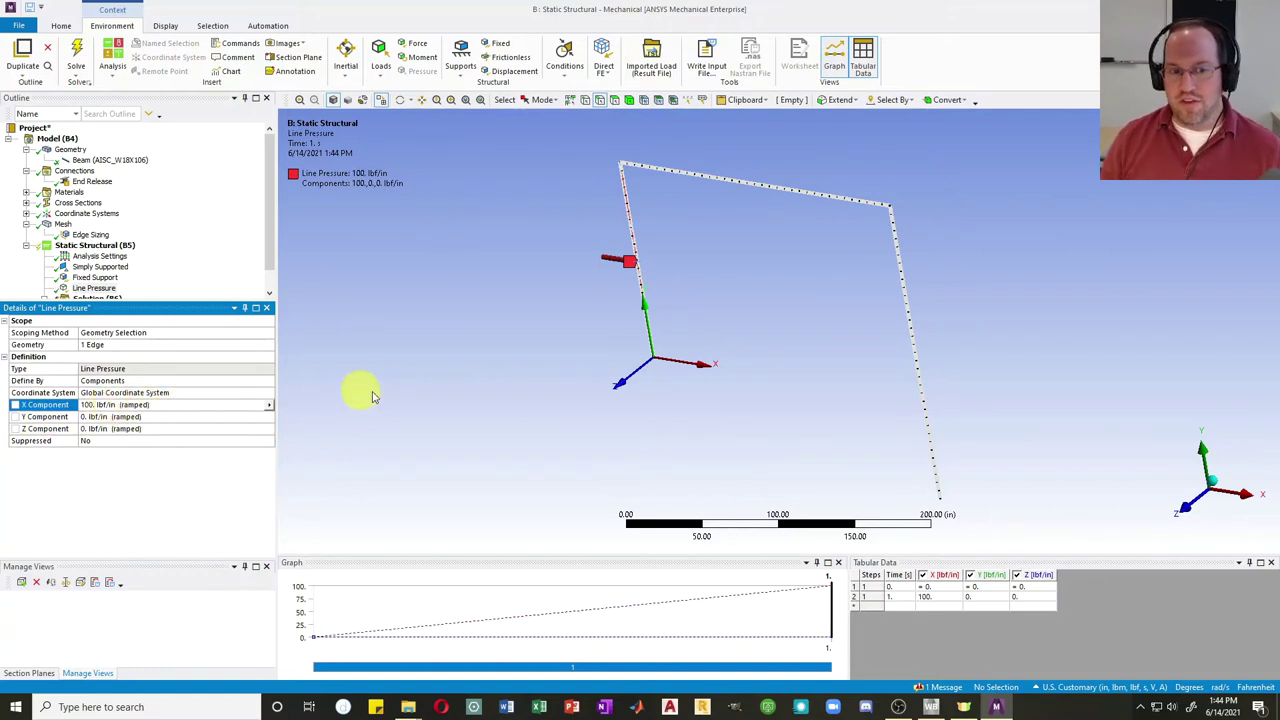
Switch the units to U.S. Customary (ft, lbm, lbf) and add a Line Pressure on the top beam's edge, defined by components
left_click(1088, 690)
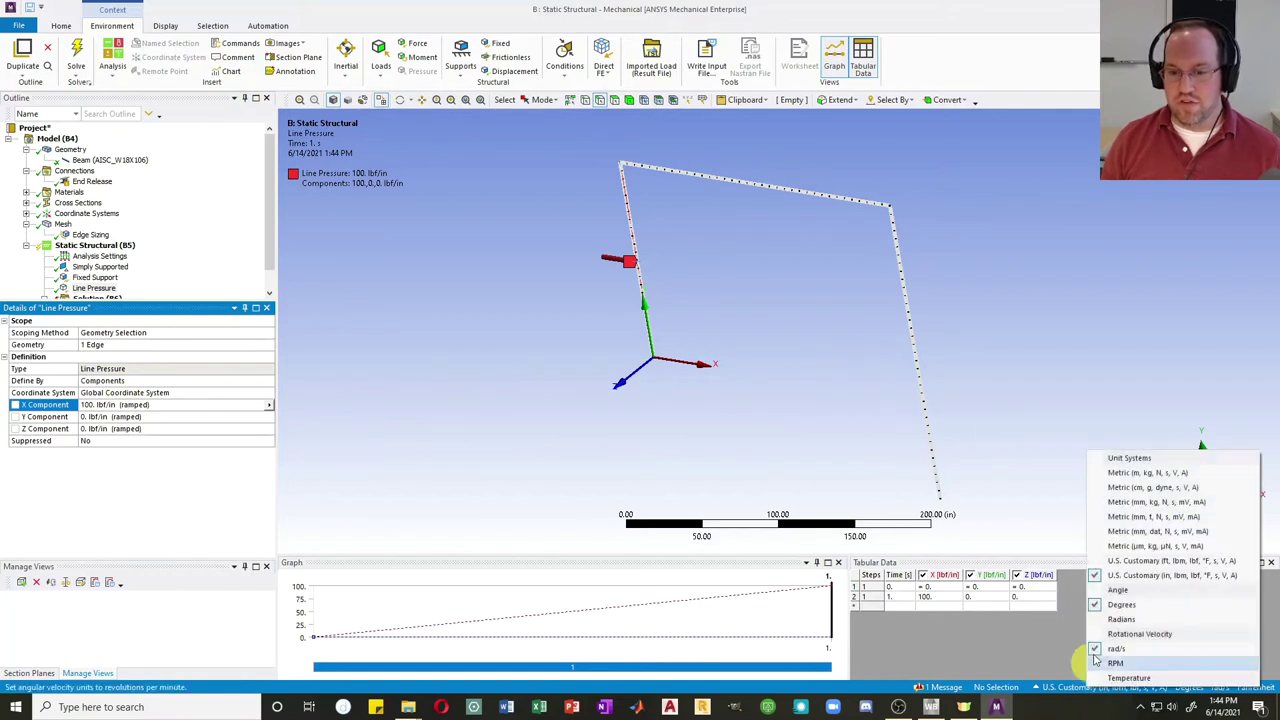
left_click(1136, 562)
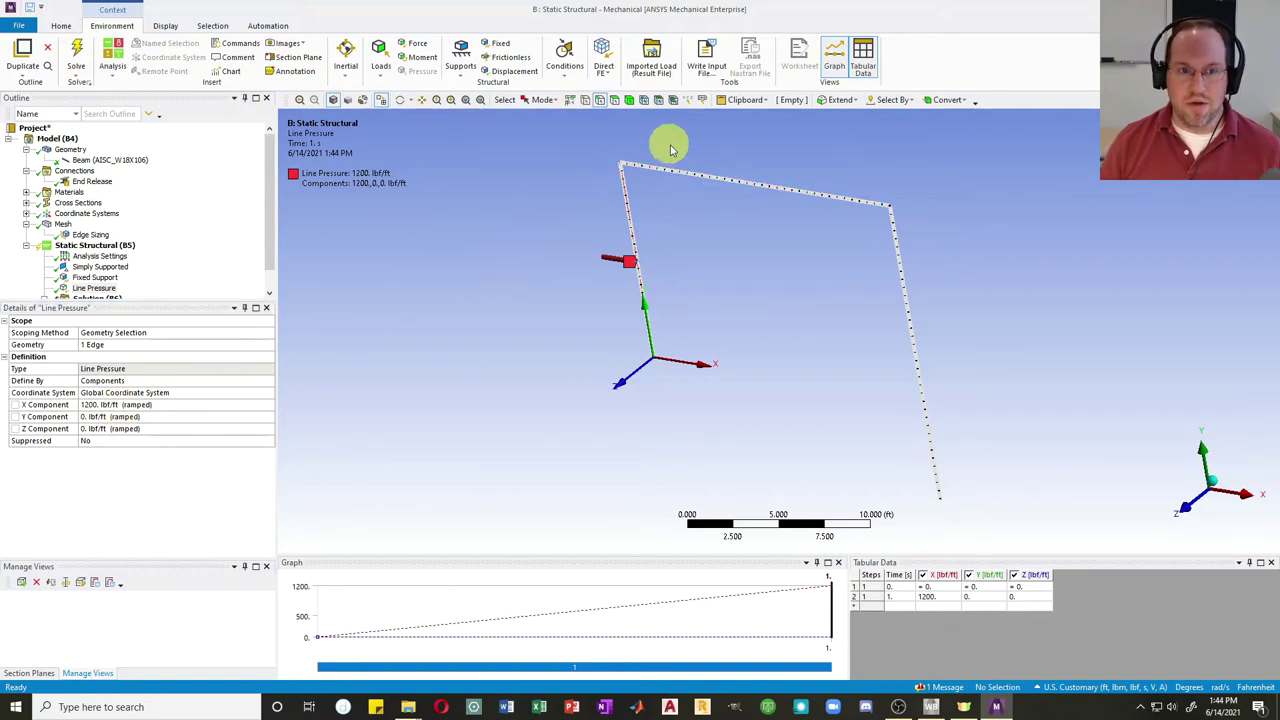
left_click(683, 178)
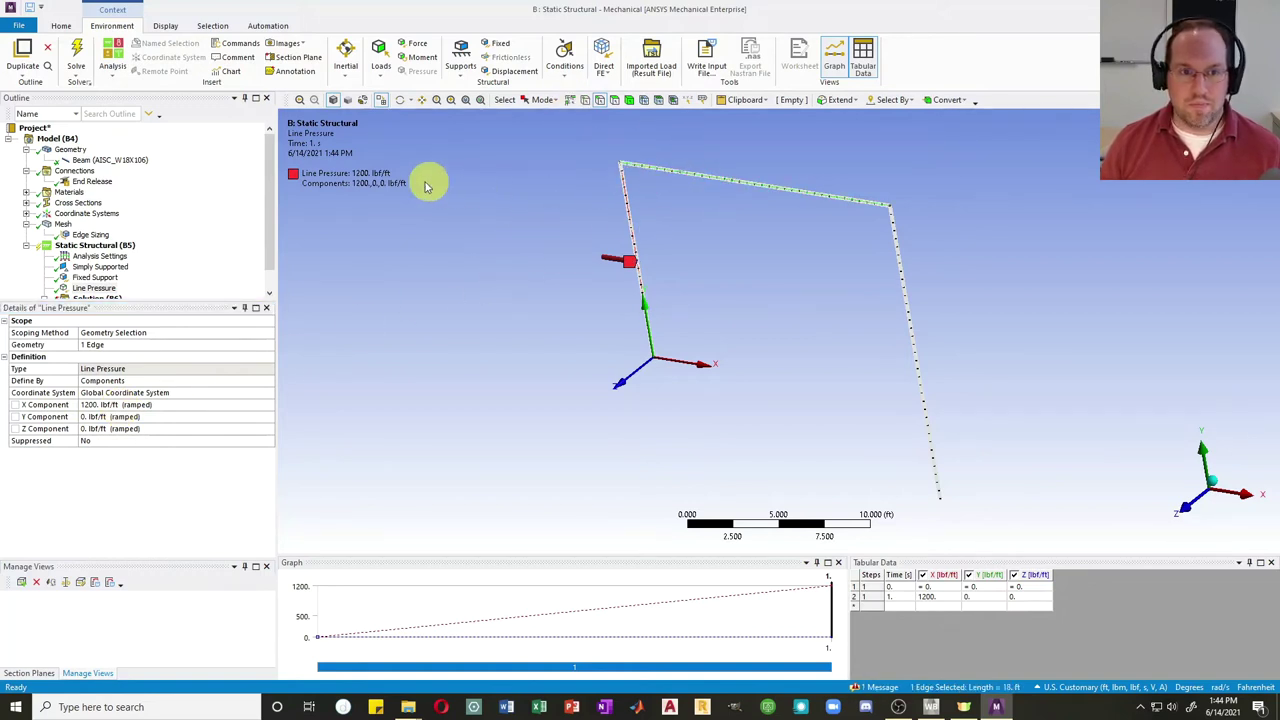
left_click(380, 62)
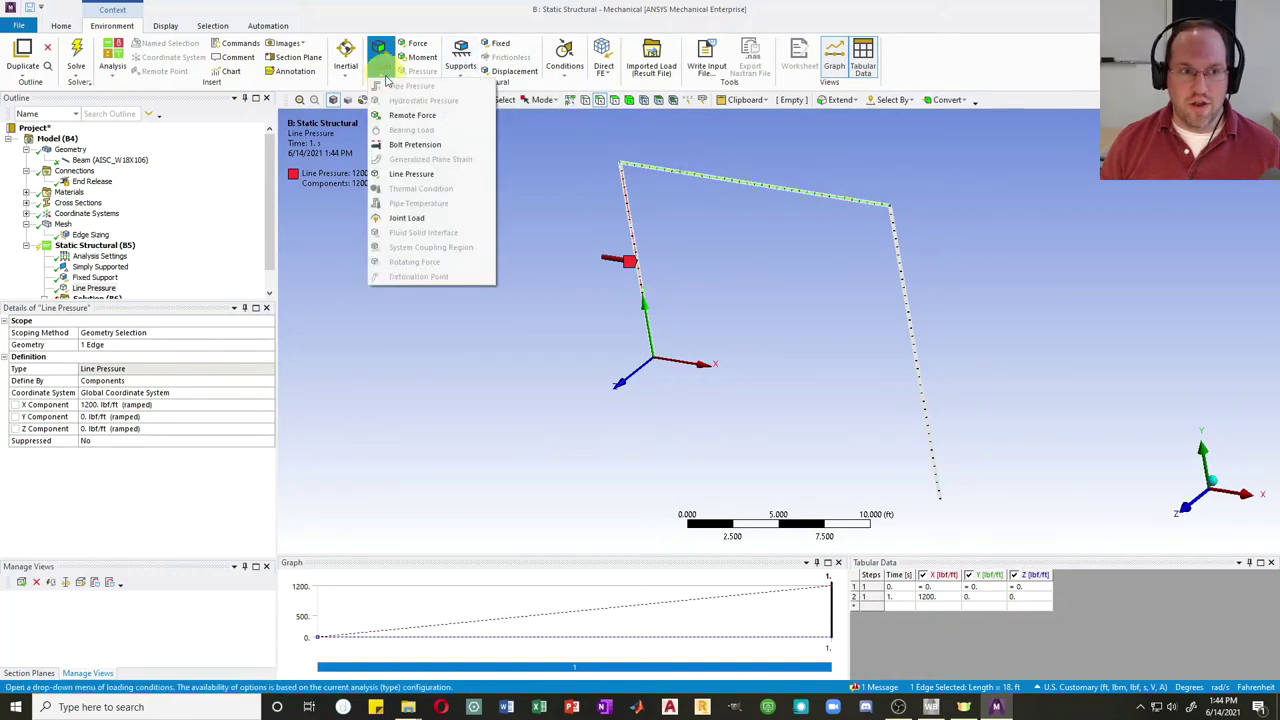
left_click(407, 174)
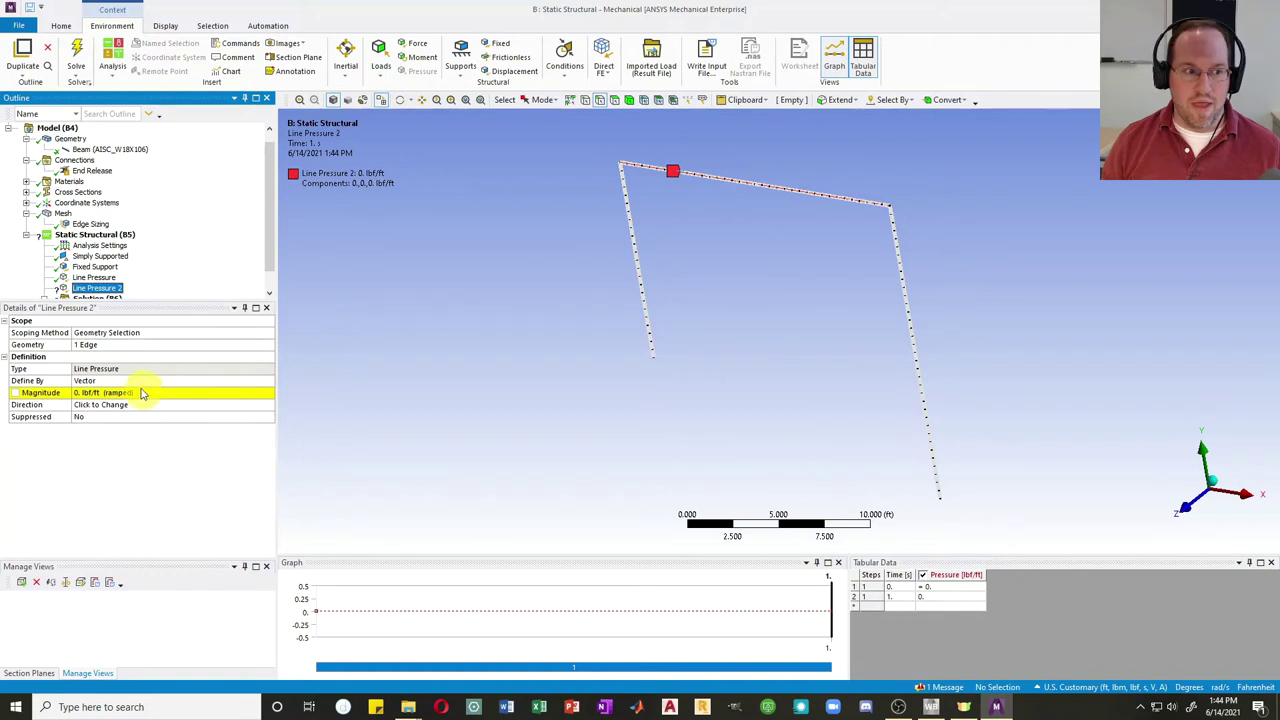
left_click(270, 379)
left_click(195, 380)
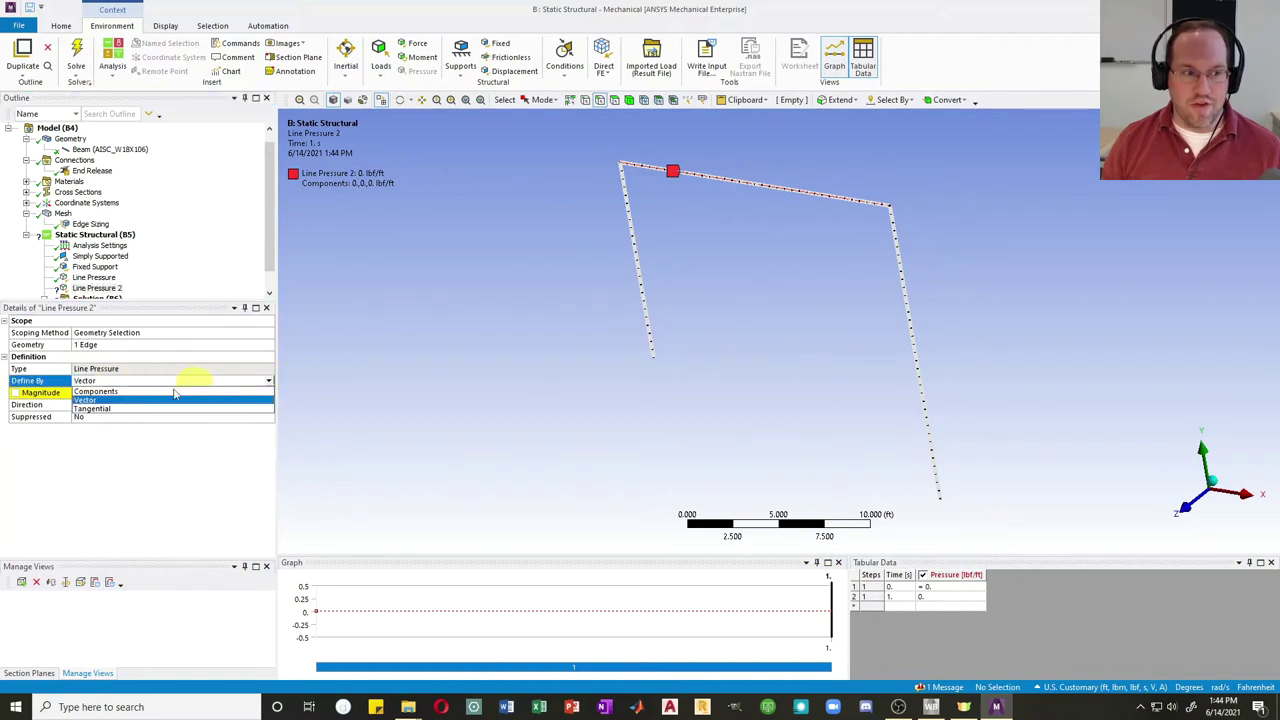
left_click(96, 391)
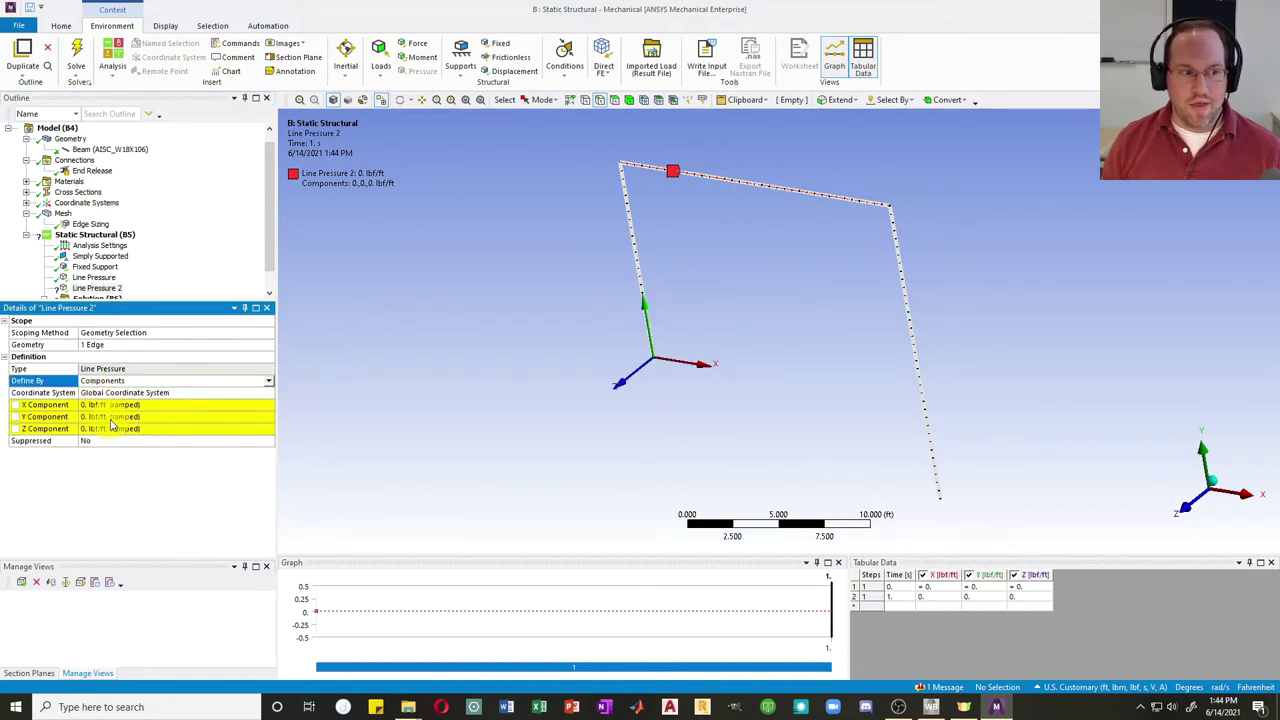
Set the top beam line pressure's Y component to -1600 lbf/ft and return the units to U.S. Customary (in, lbm, lbf)
left_click(111, 420)
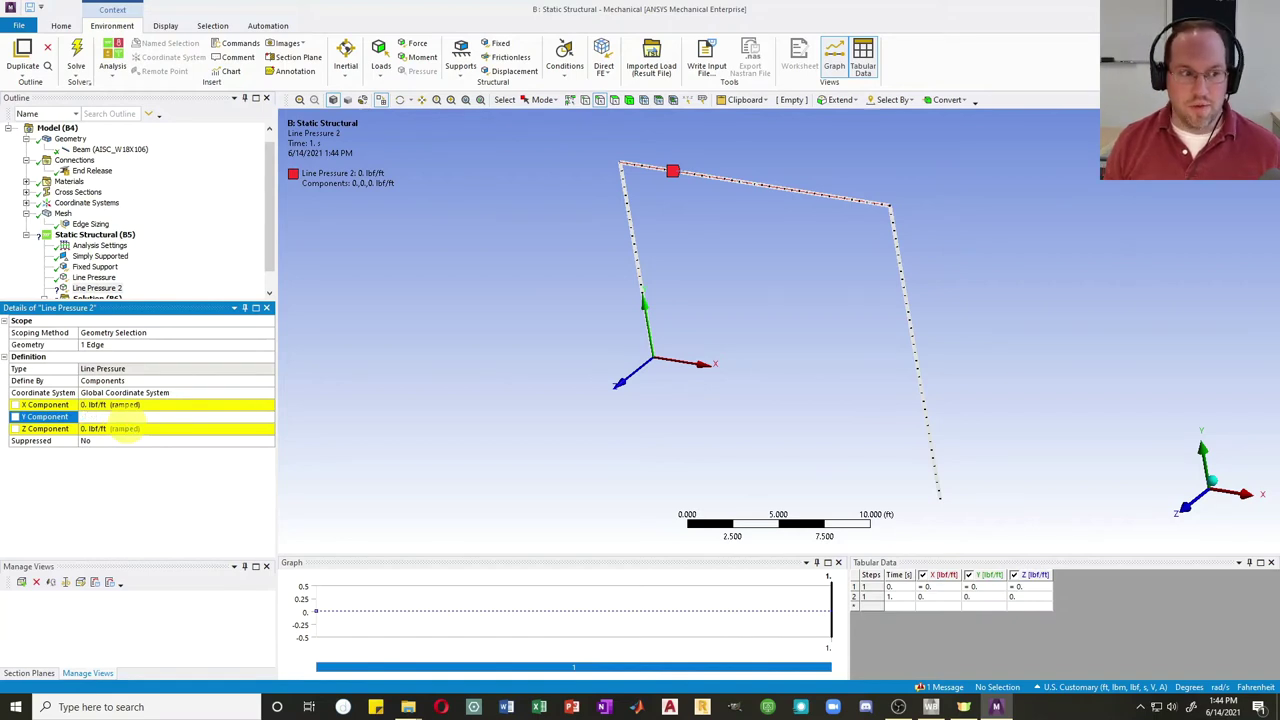
type("-1600")
key("Return")
left_click(84, 417)
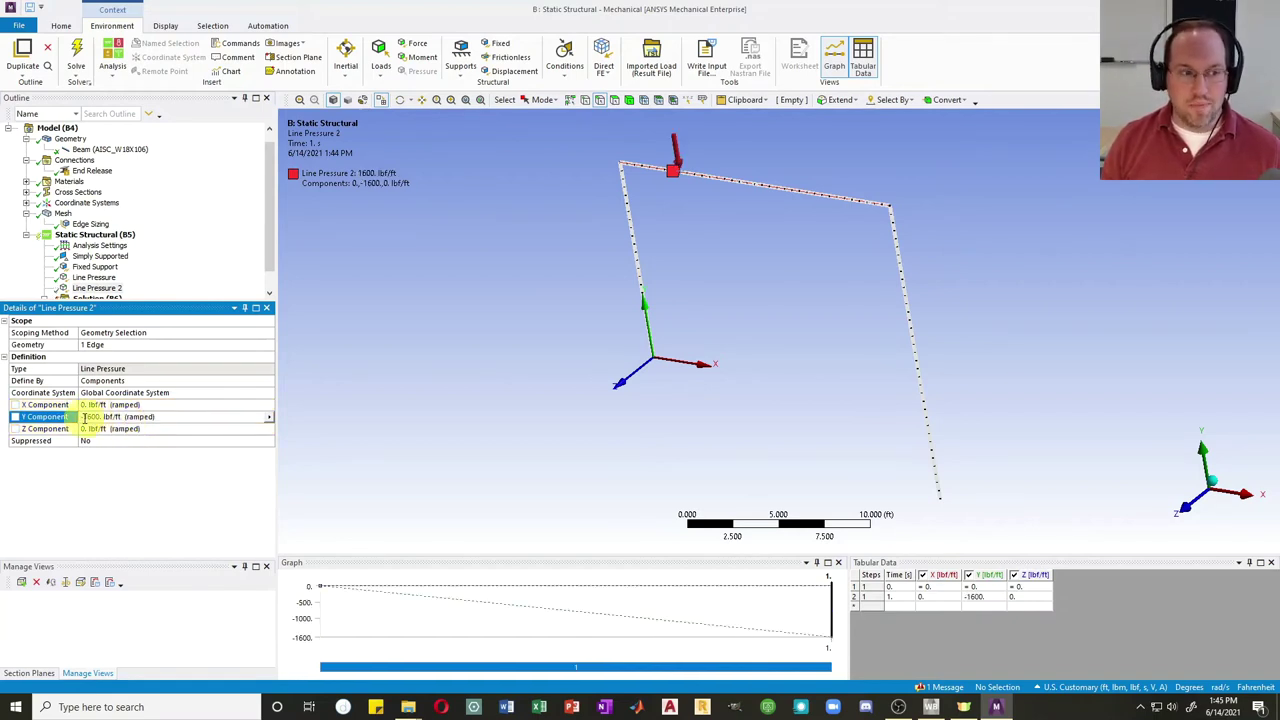
left_click(1079, 688)
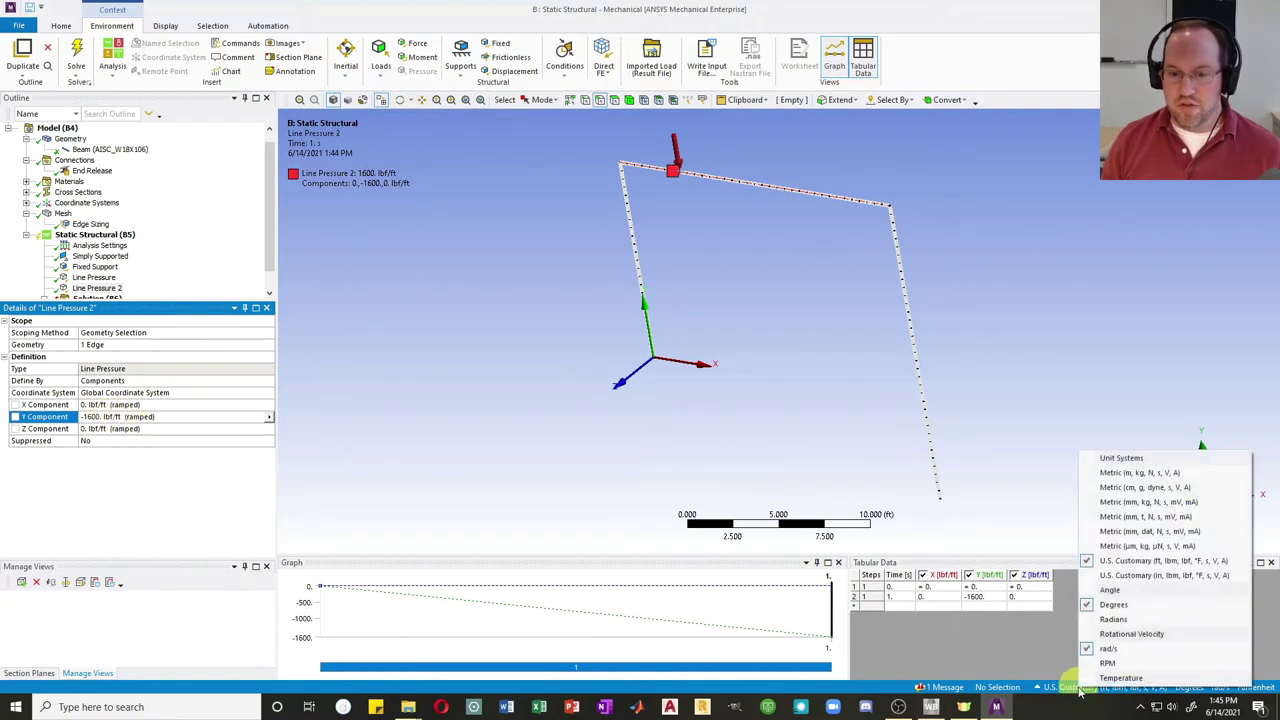
left_click(1155, 576)
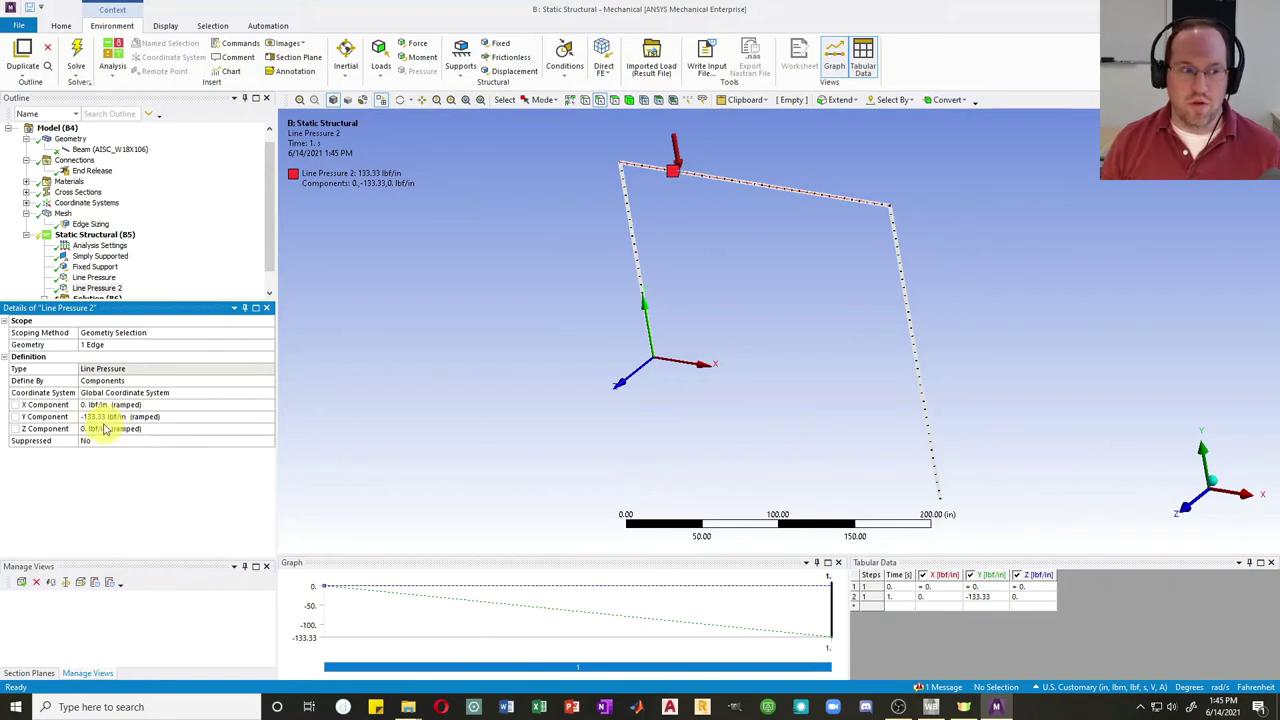
left_click(93, 277)
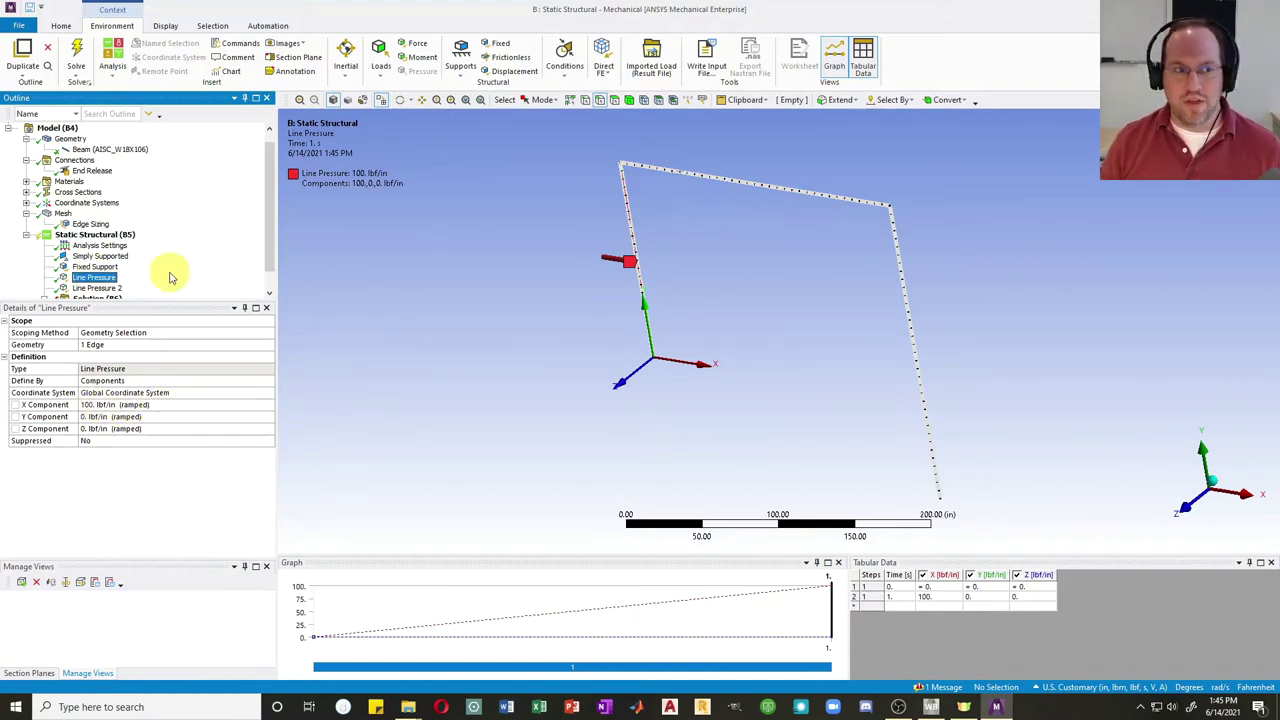
Set Beam Section Results to Yes for the solution and solve the static structural analysis
left_click(97, 296)
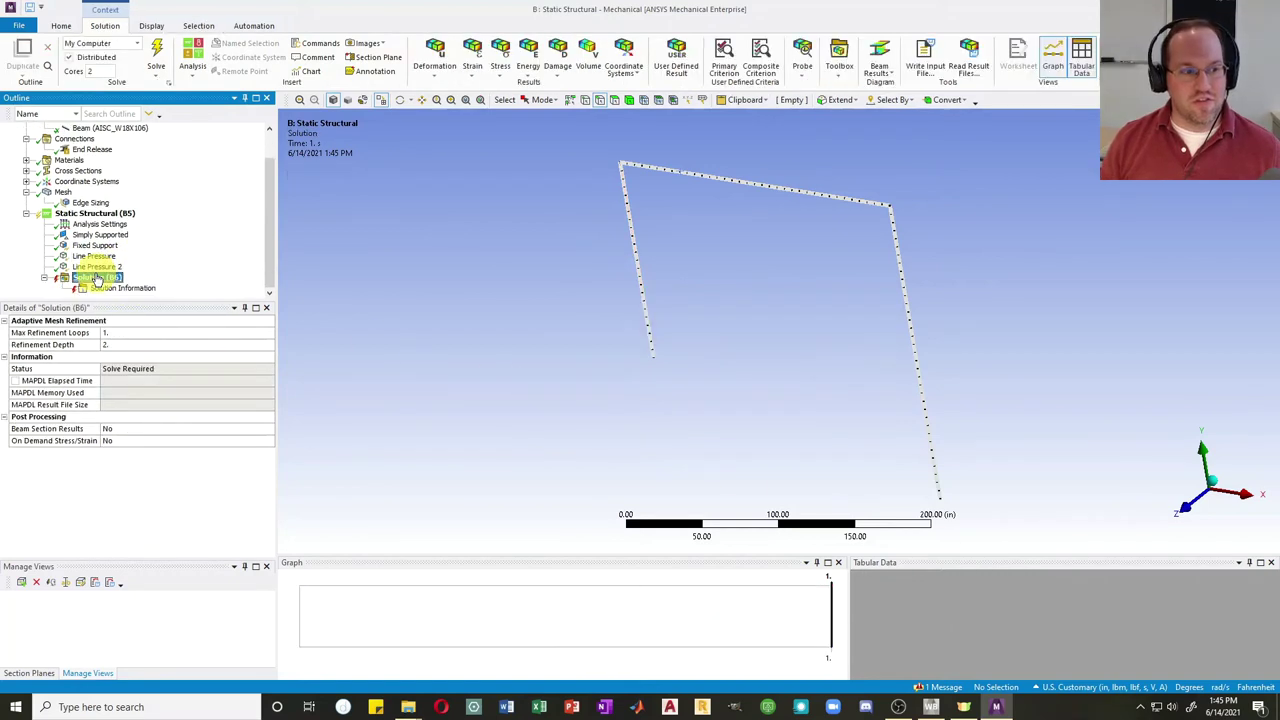
left_click(215, 428)
left_click(268, 428)
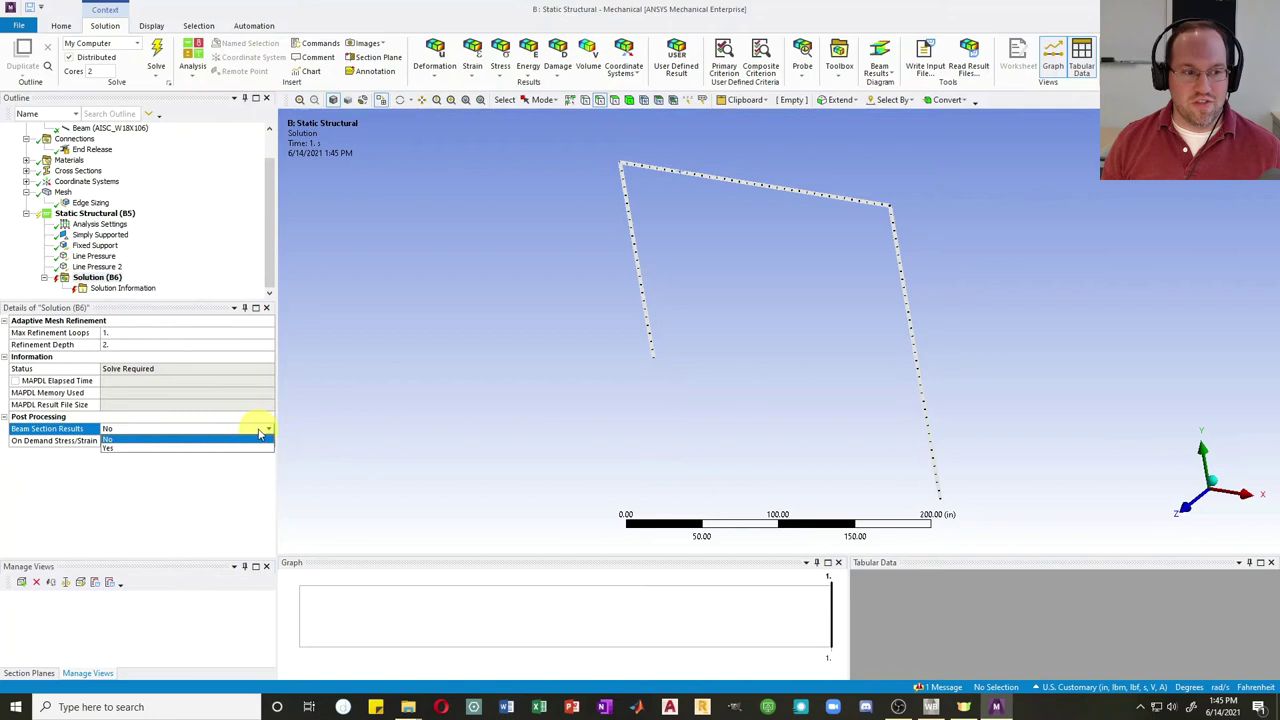
left_click(107, 448)
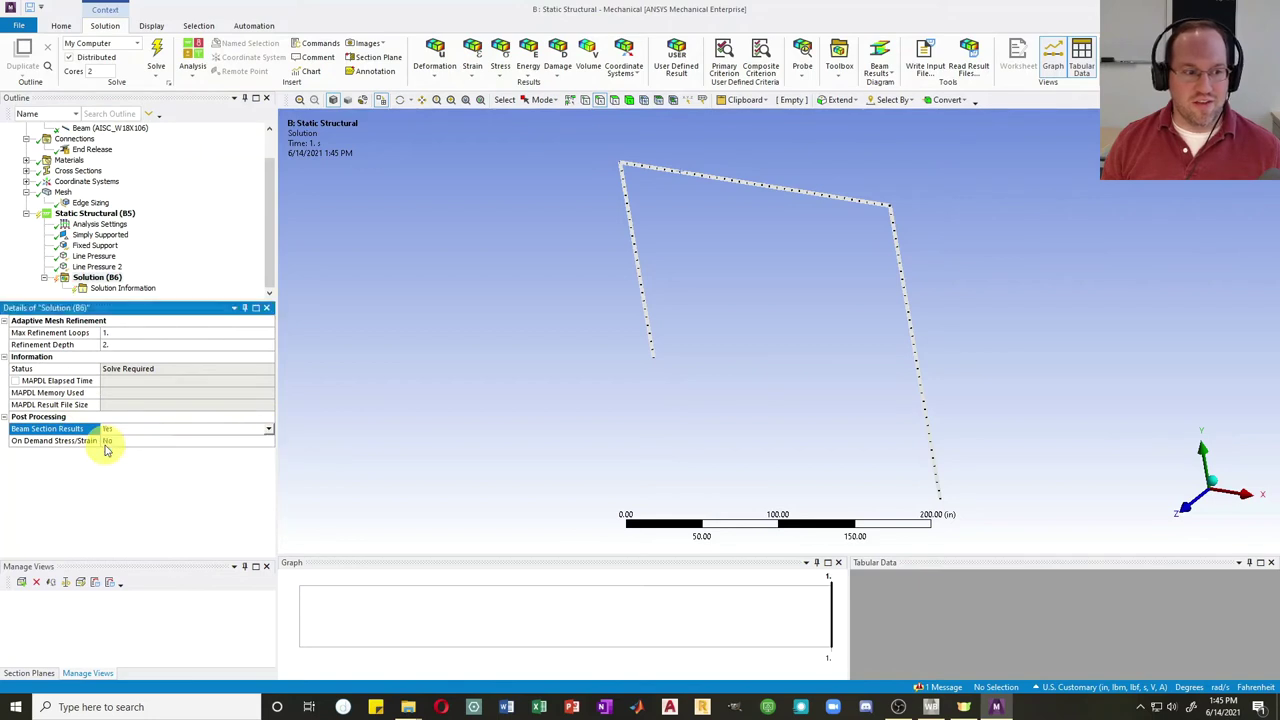
left_click(157, 50)
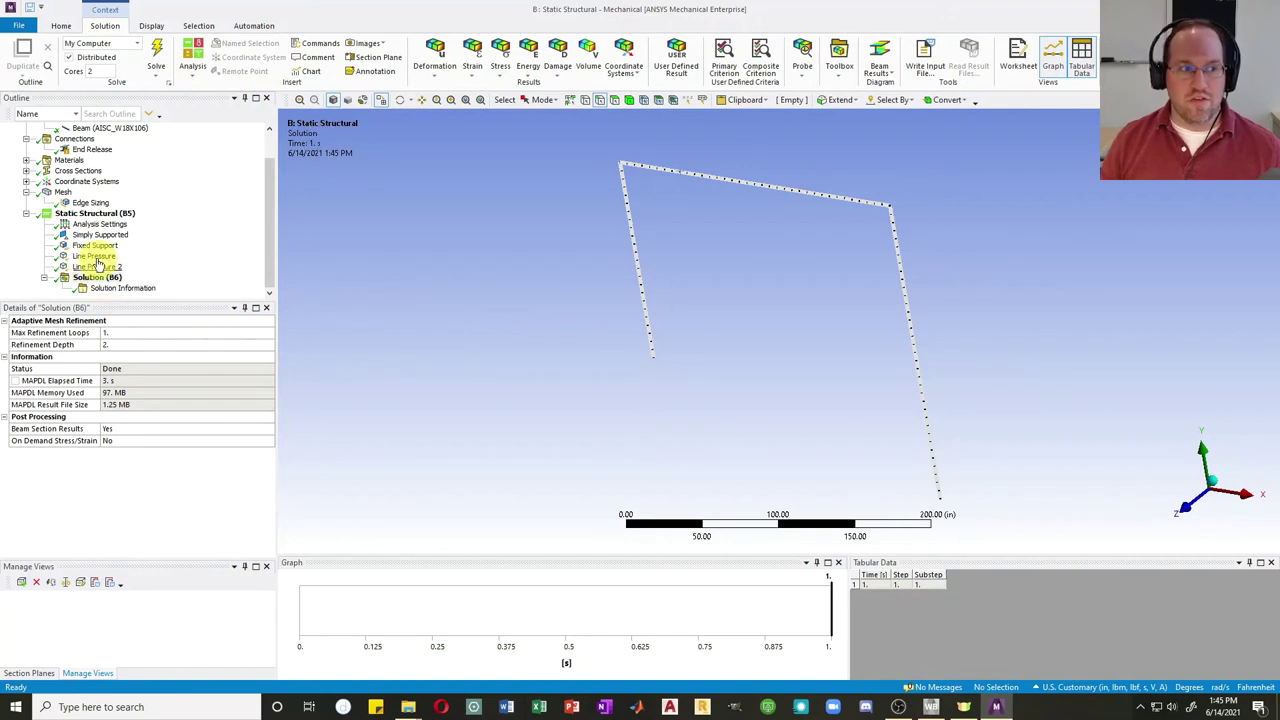
Add Directional Deformation and Normal Stress results to the solution, both scoped to all bodies along the X axis
scroll(107, 233, "up", 3)
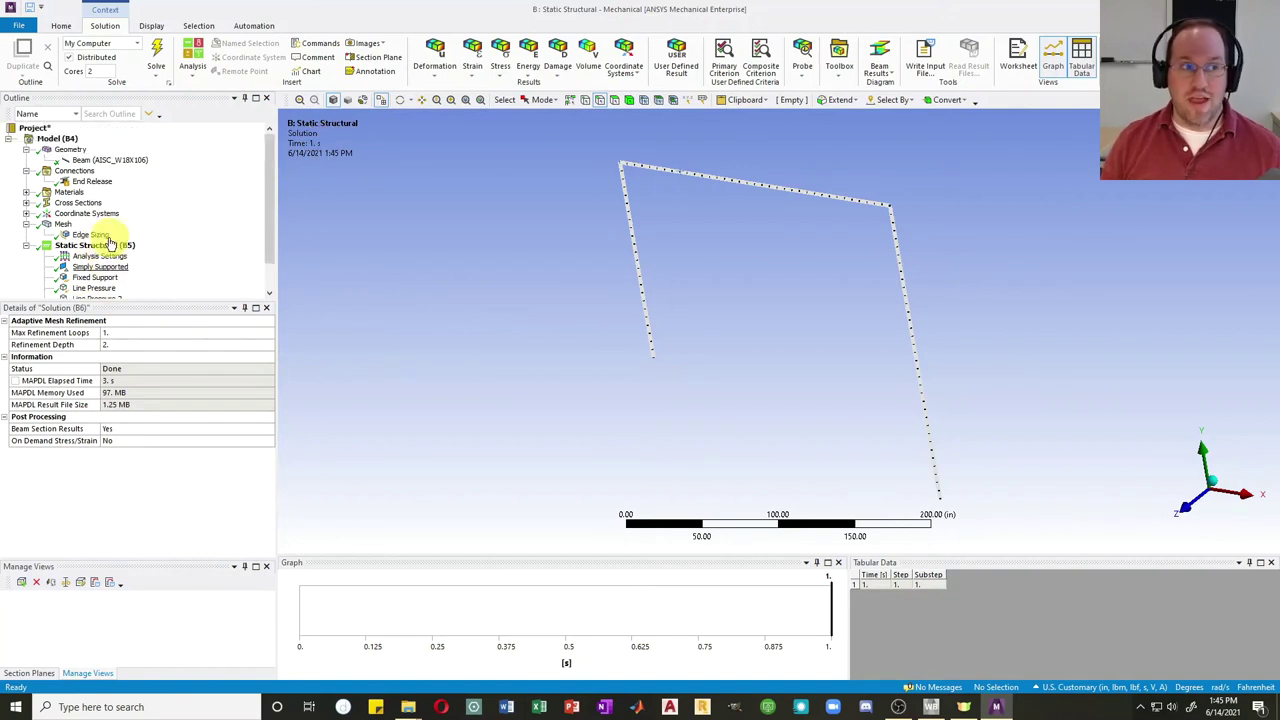
left_click(110, 160)
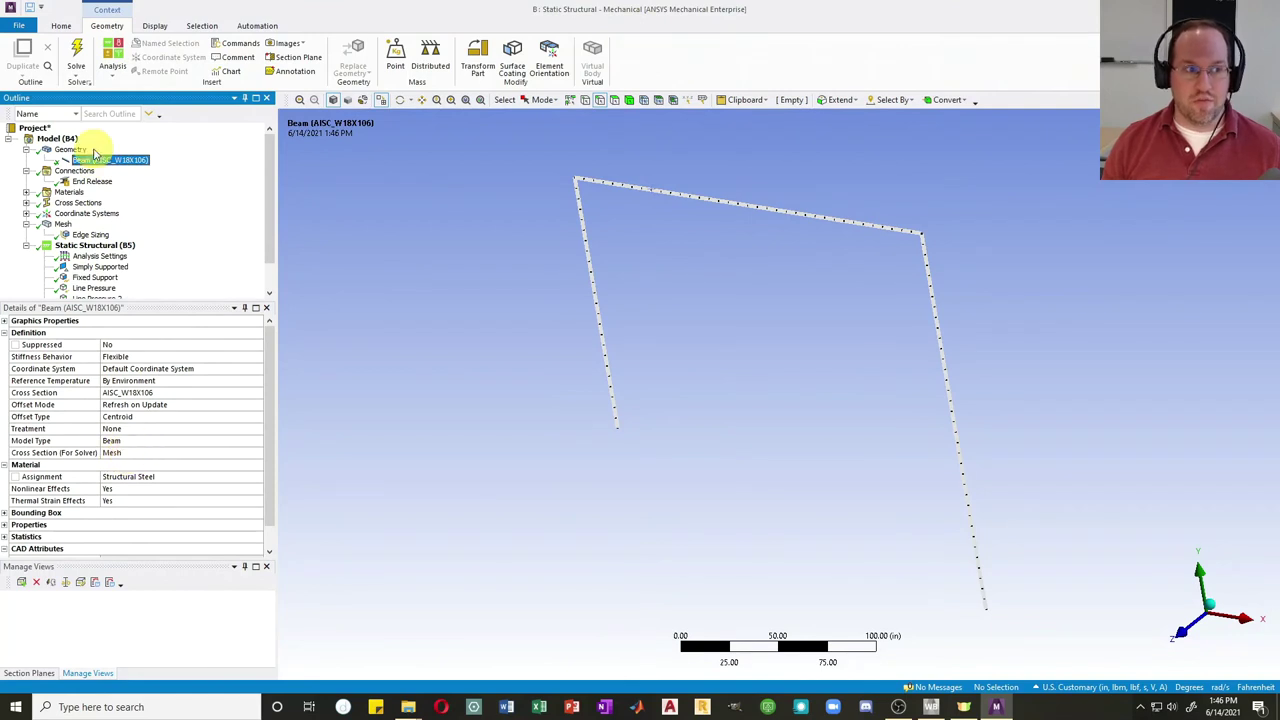
scroll(88, 160, "down", 1)
left_click(98, 278)
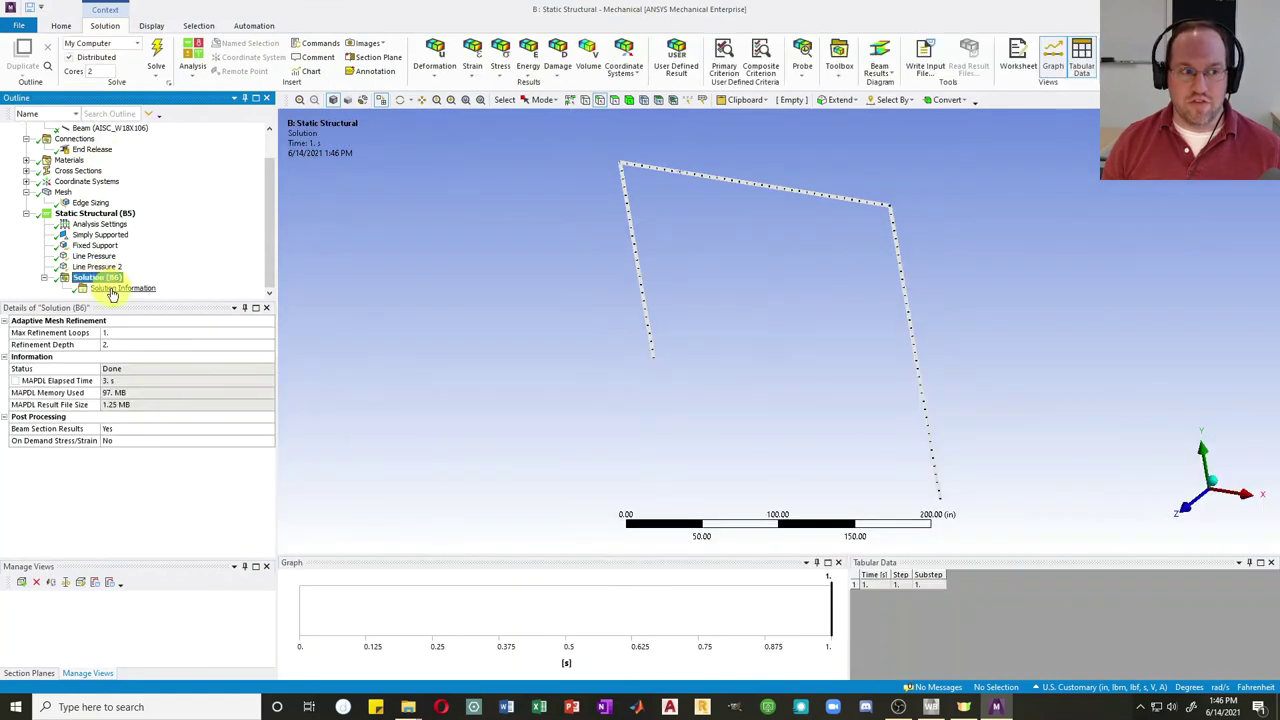
left_click(436, 68)
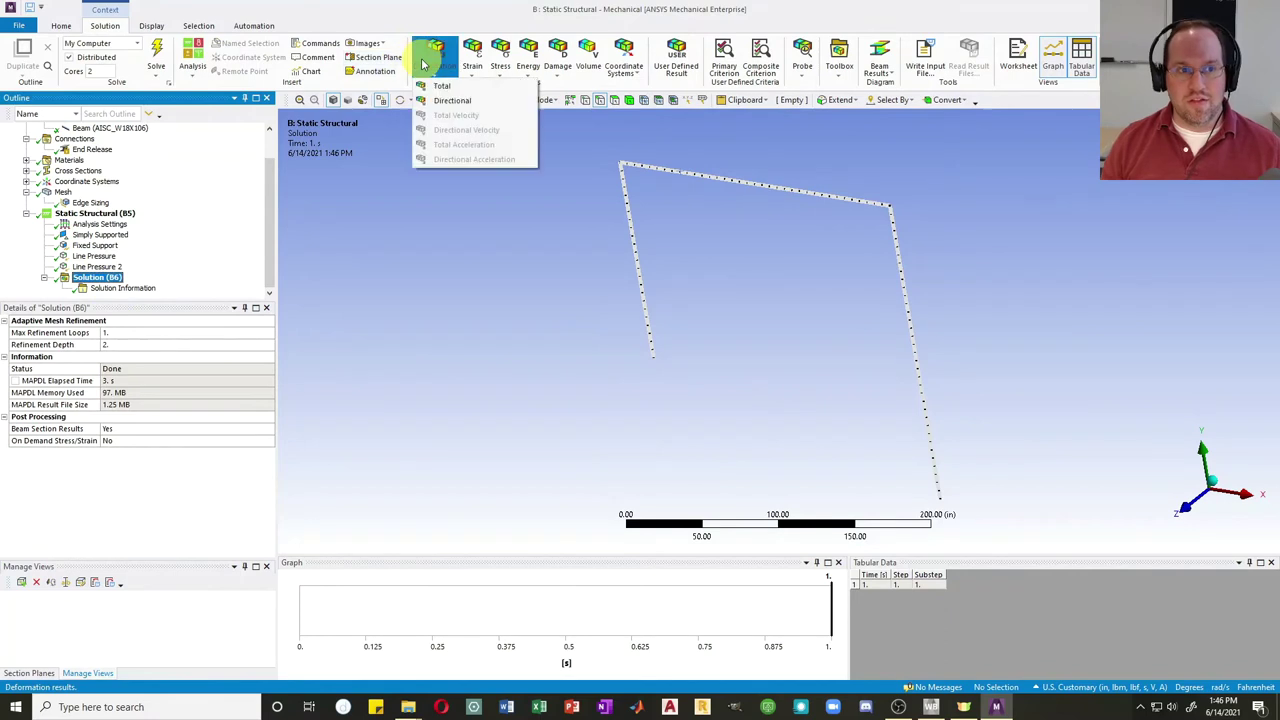
left_click(447, 100)
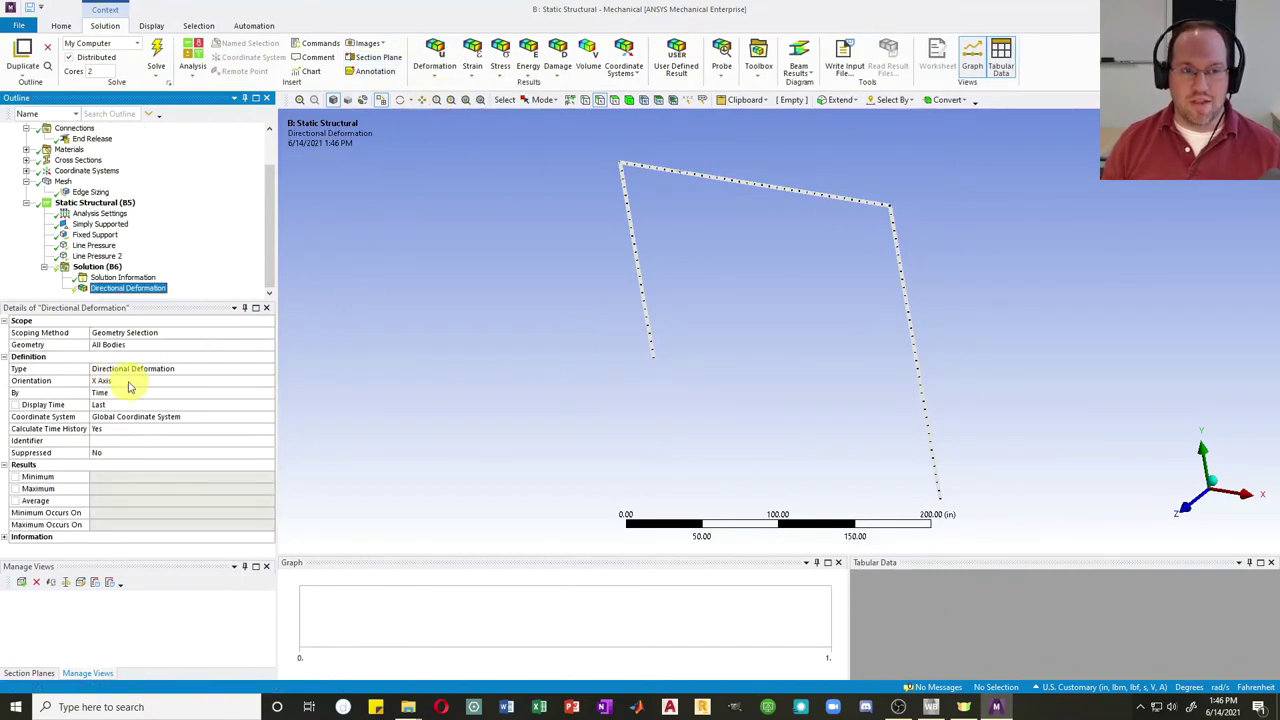
left_click(500, 72)
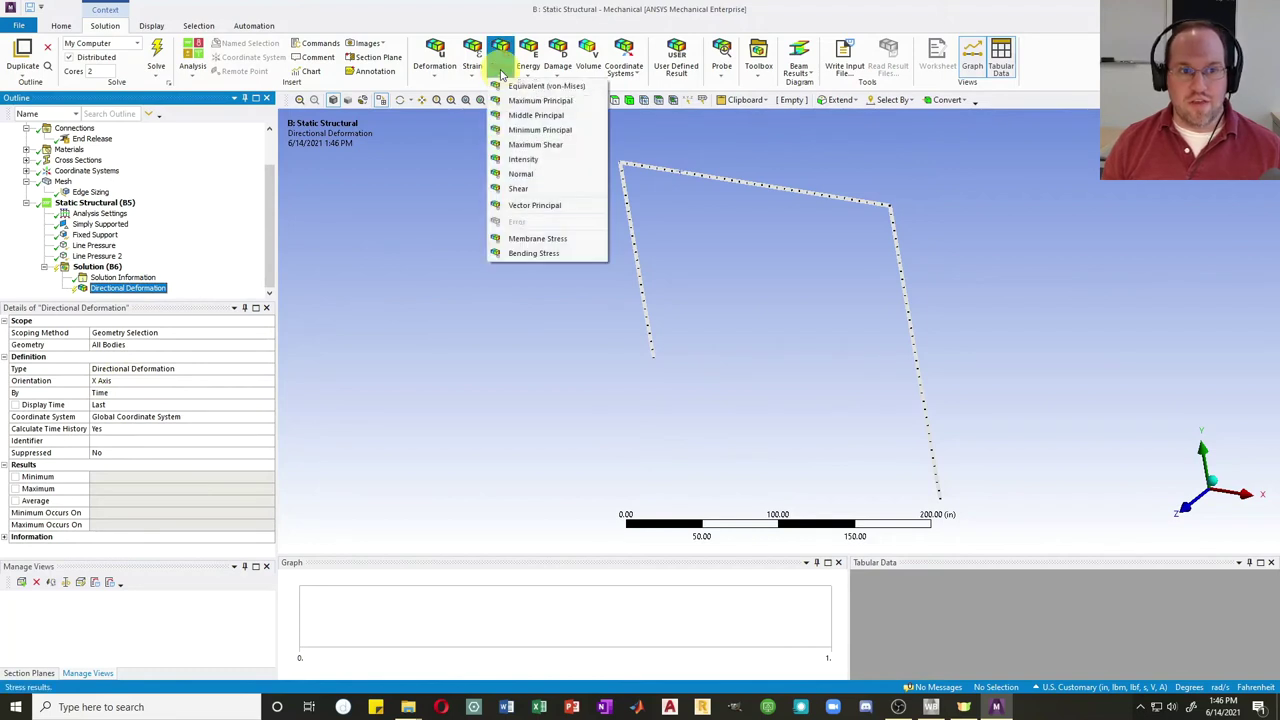
left_click(521, 175)
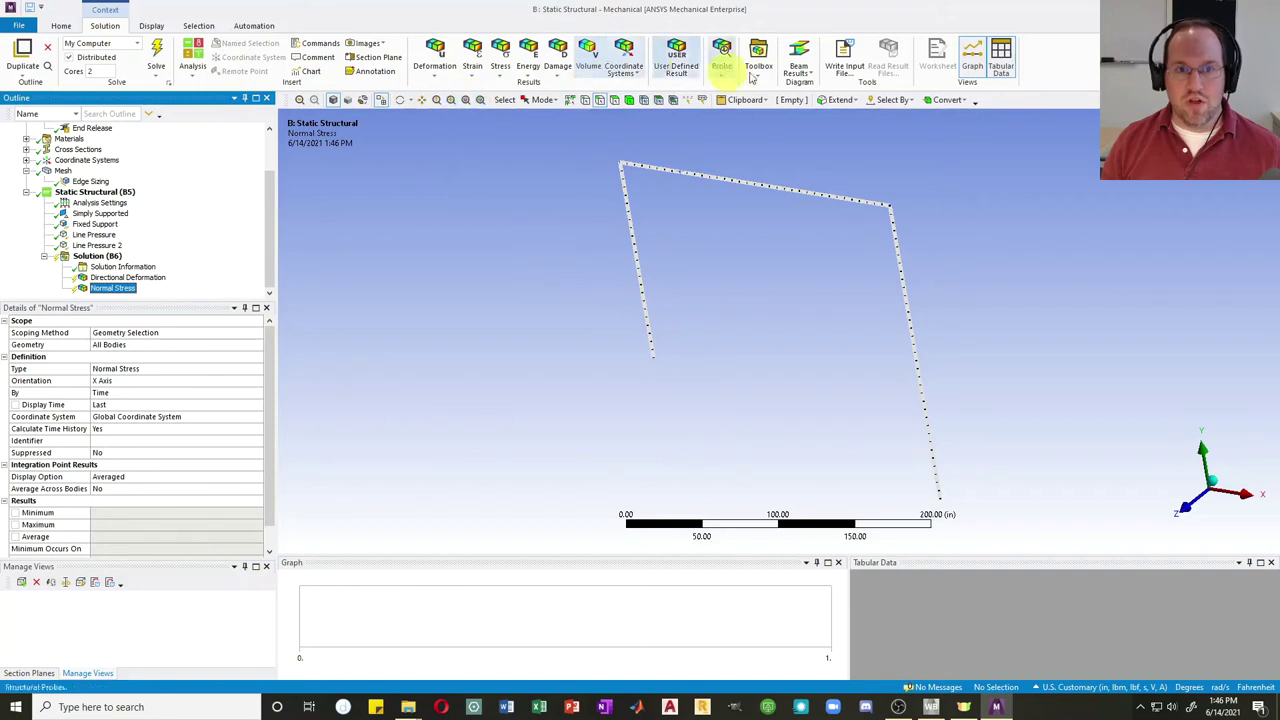
Add Axial Force and Bending Moment beam results to the solution for all line bodies
left_click(800, 72)
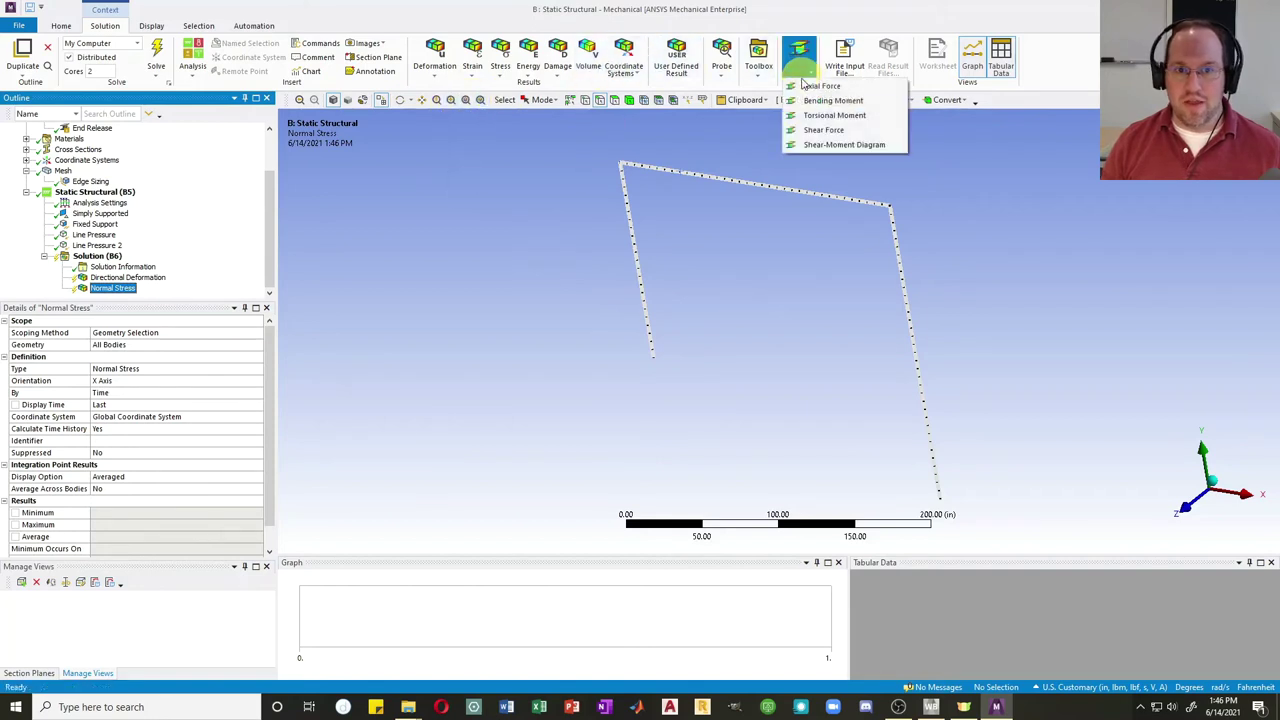
left_click(806, 85)
left_click(800, 74)
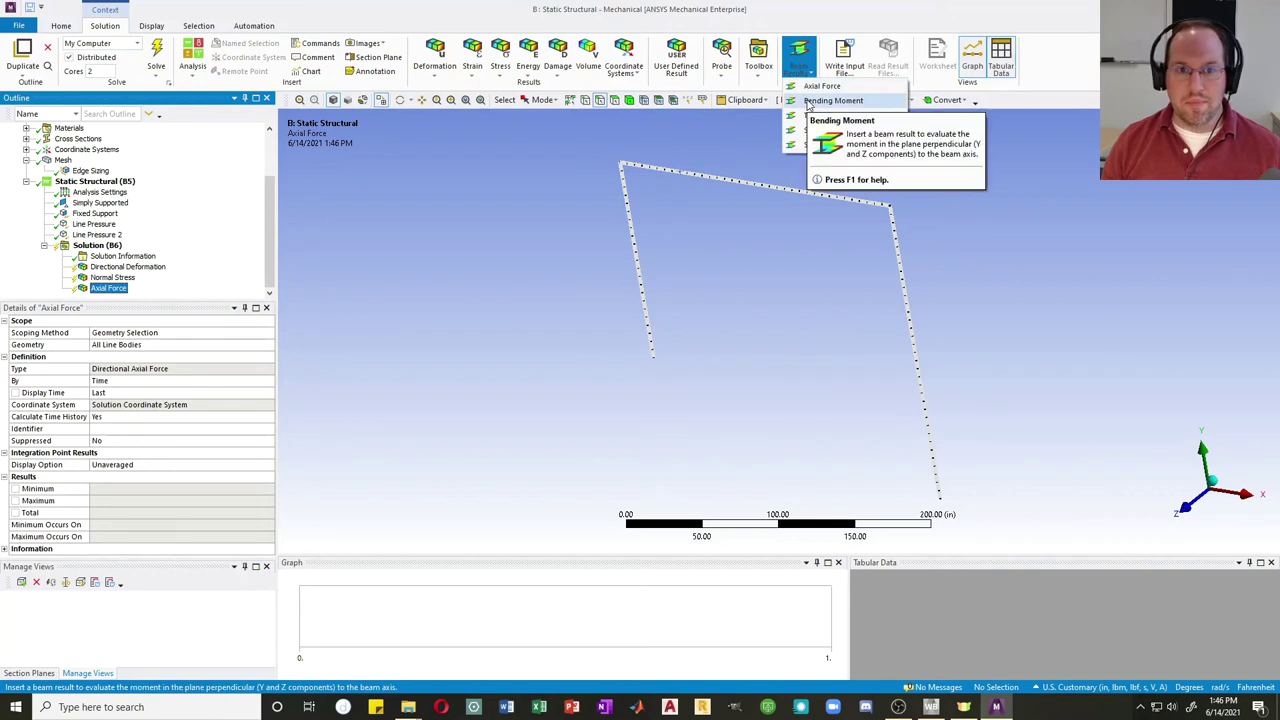
left_click(812, 101)
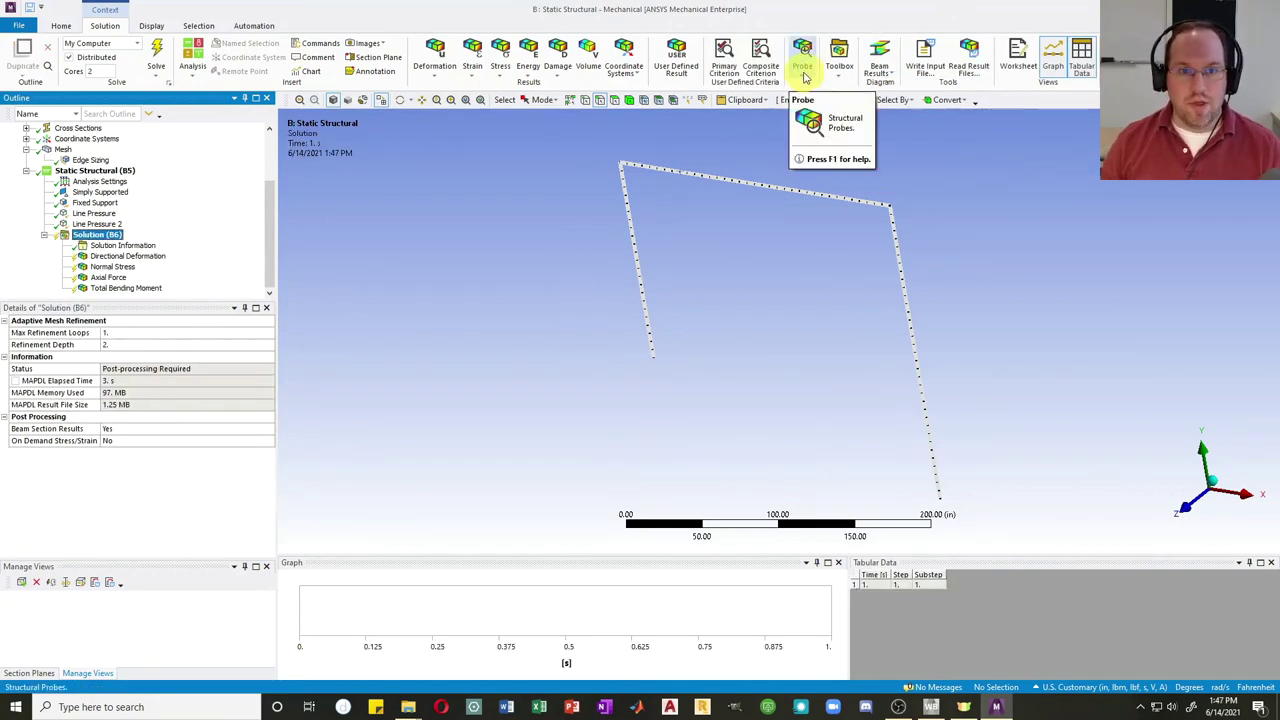
Create Force Reaction probes in the solution from the Simply Supported and Fixed Support conditions
left_click(805, 76)
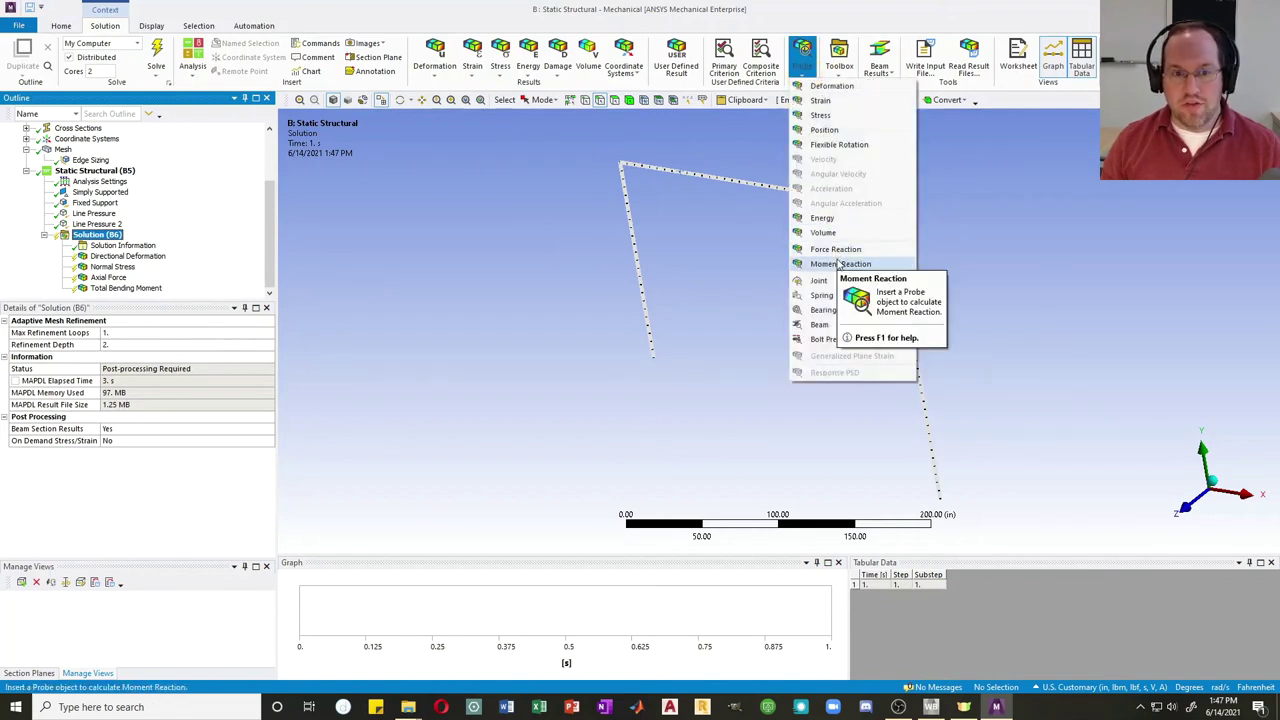
left_click(522, 275)
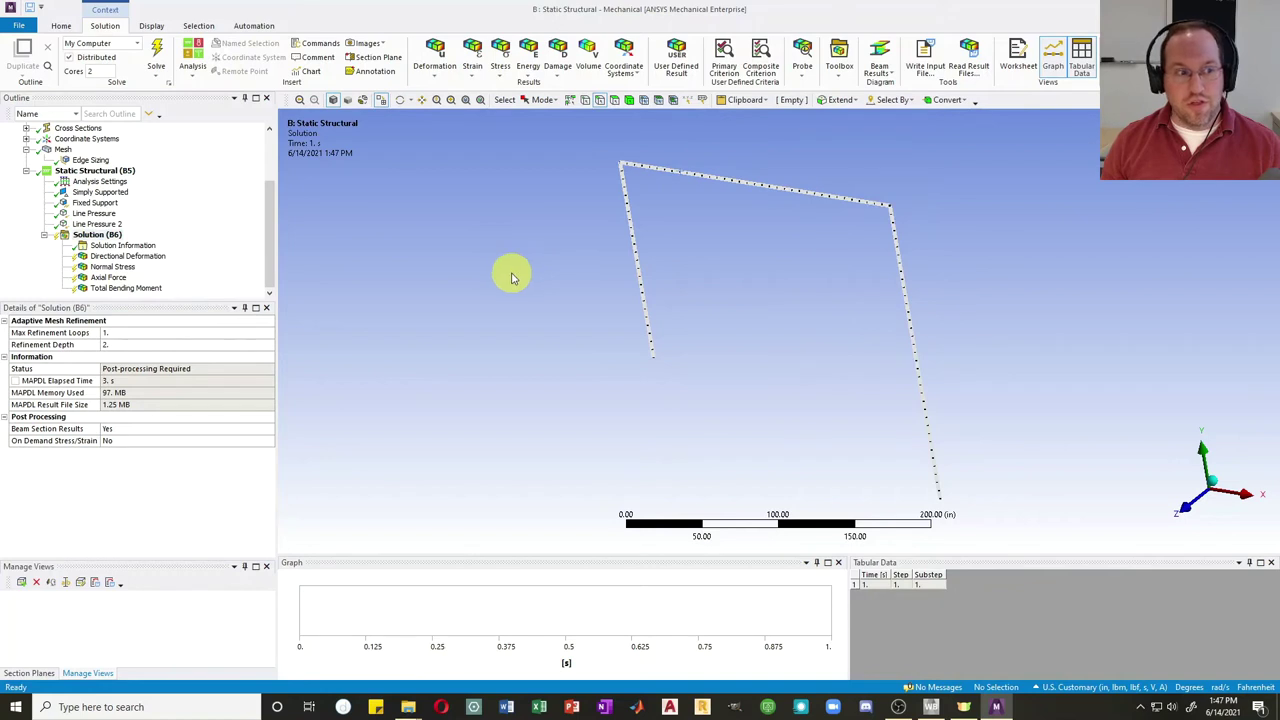
left_click(100, 192)
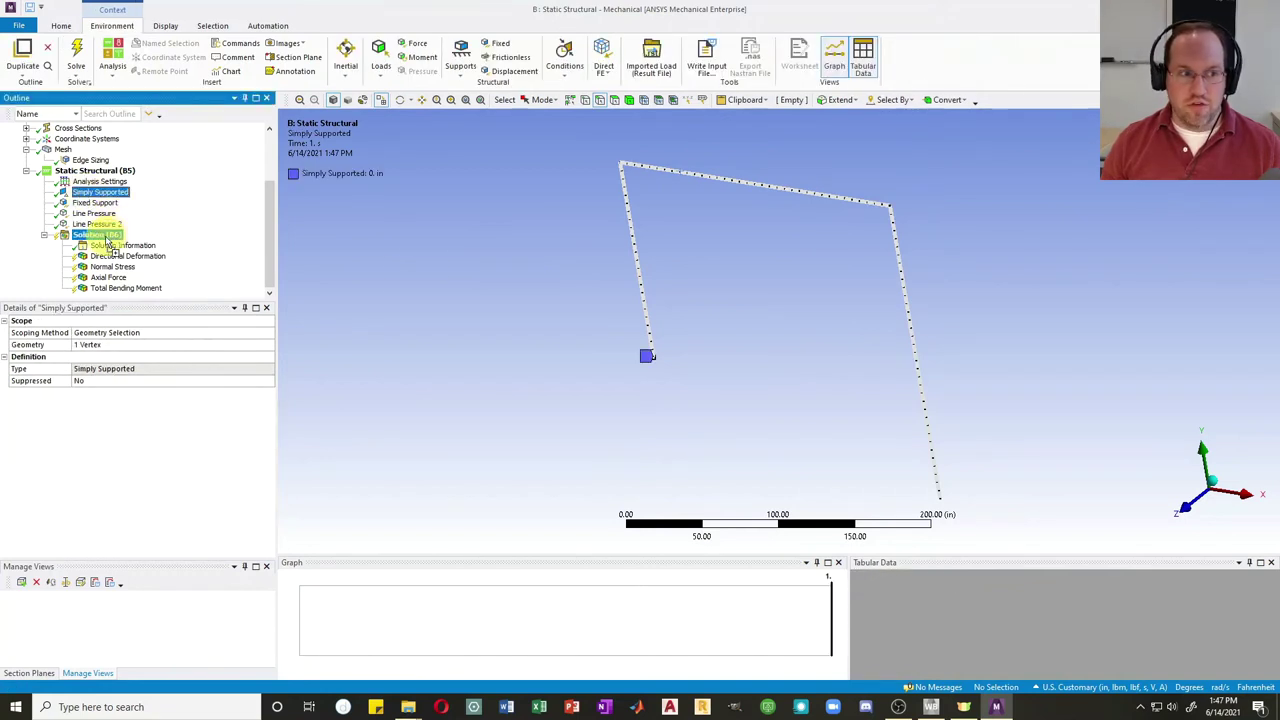
left_click(105, 237)
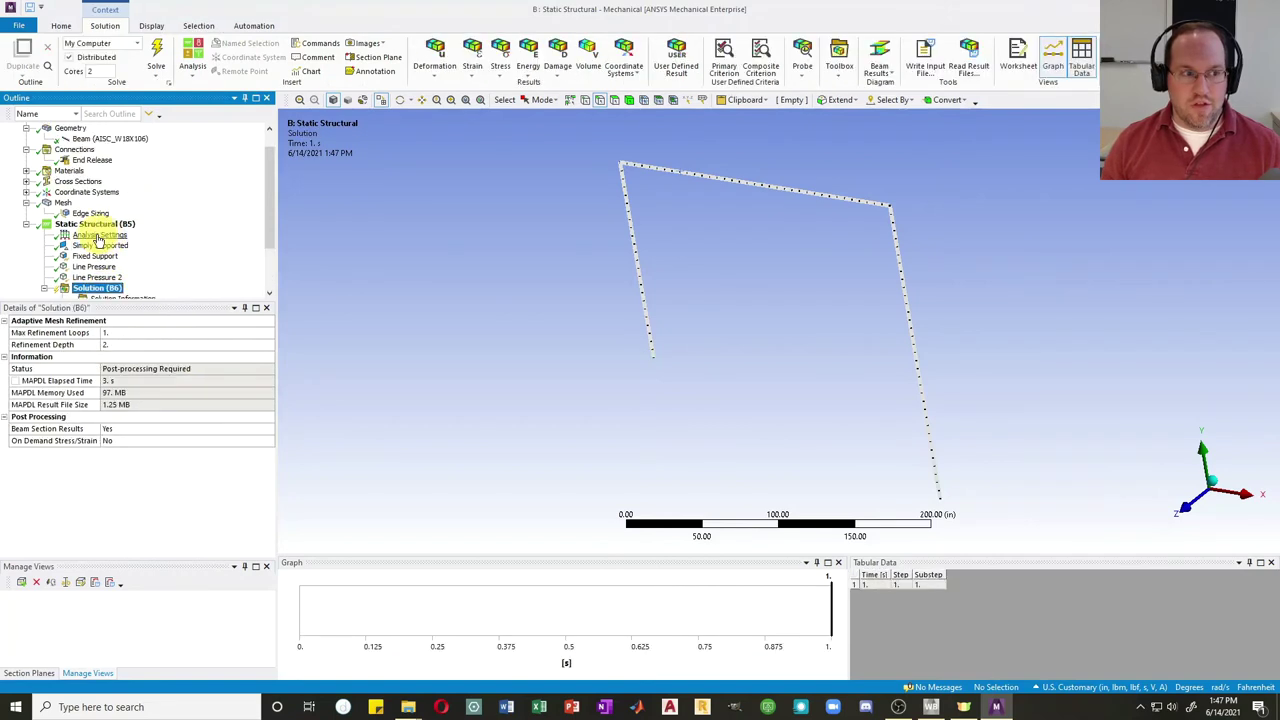
left_click_drag(95, 248, 114, 278)
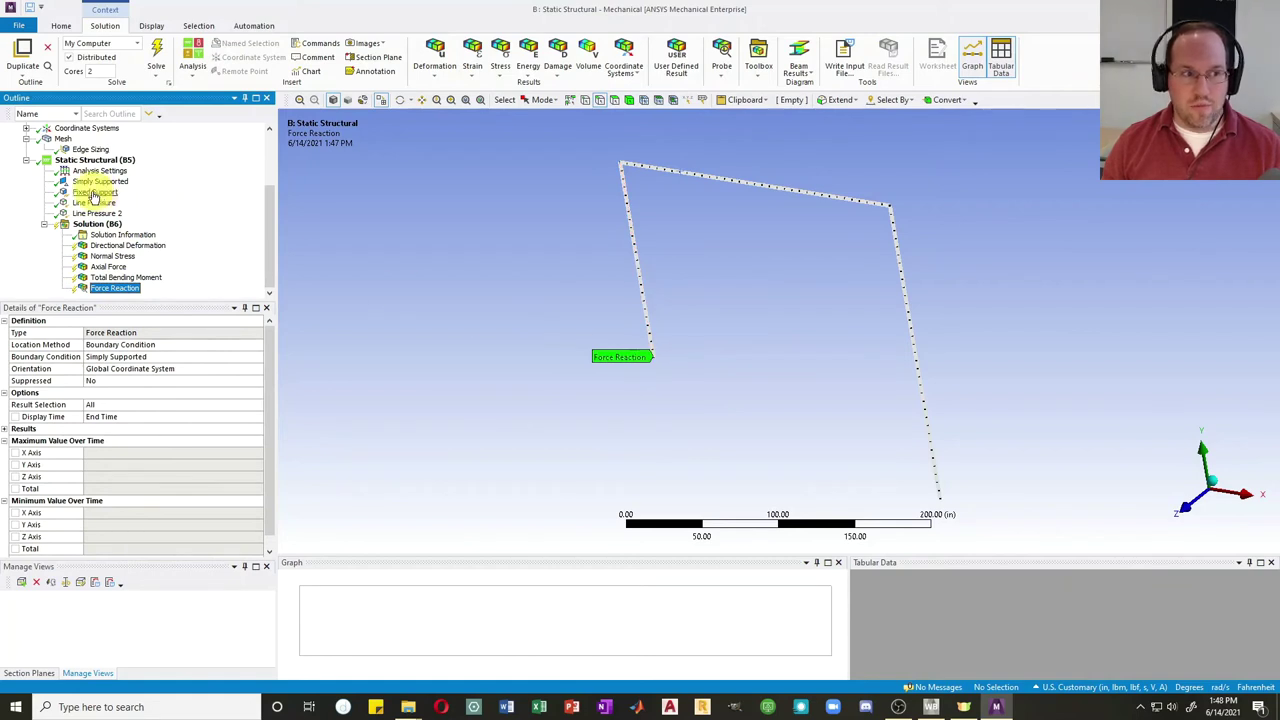
left_click_drag(93, 197, 107, 223)
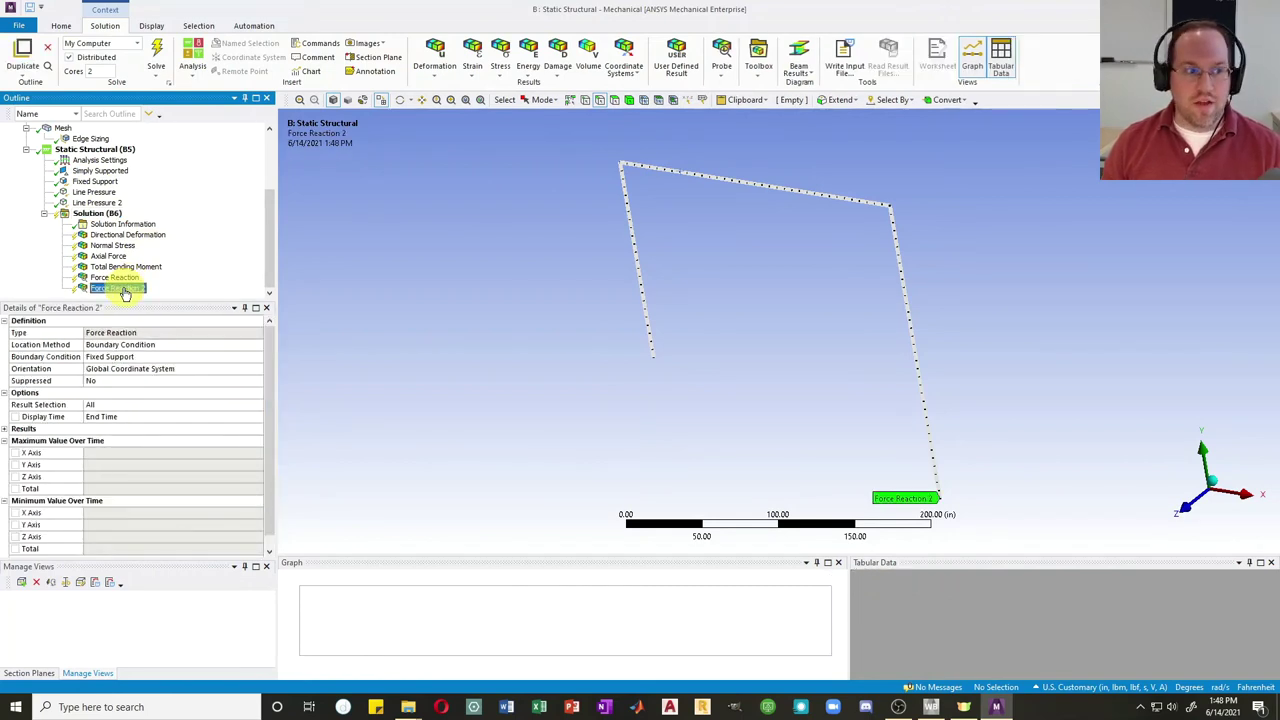
Add a Moment Reaction probe to the solution with Fixed Support as its boundary condition
left_click(722, 66)
left_click(749, 265)
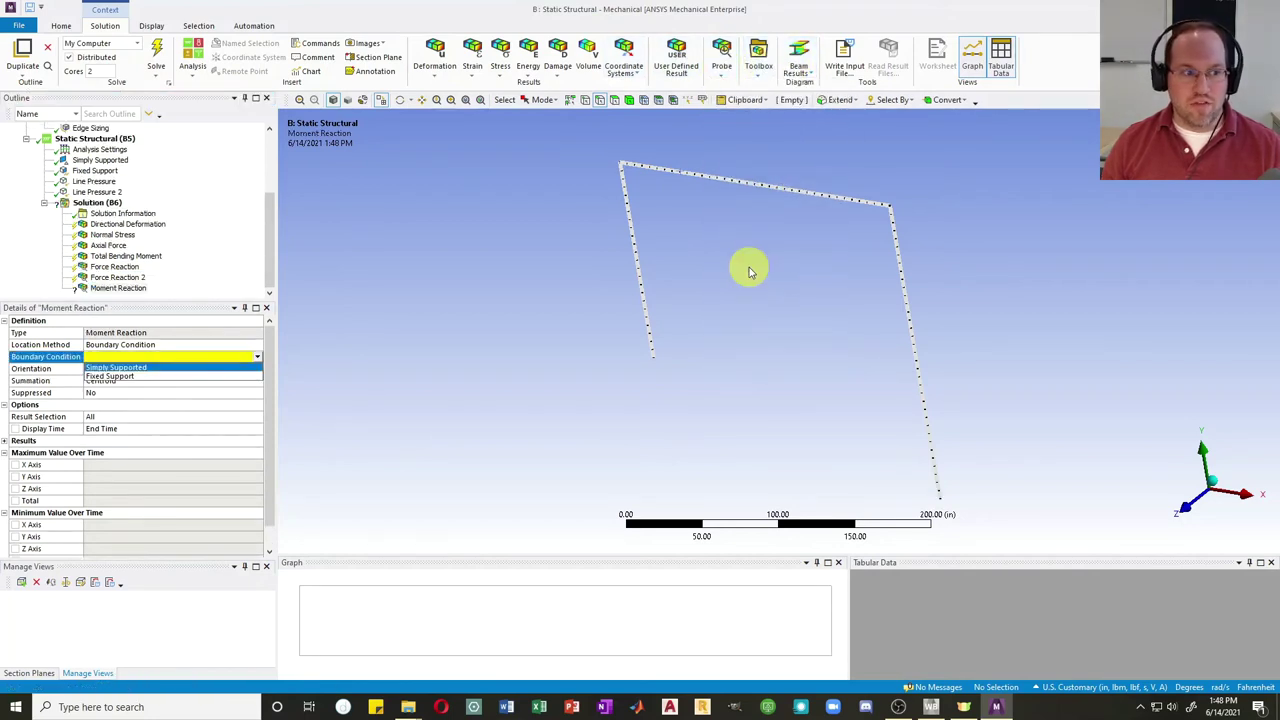
left_click(112, 377)
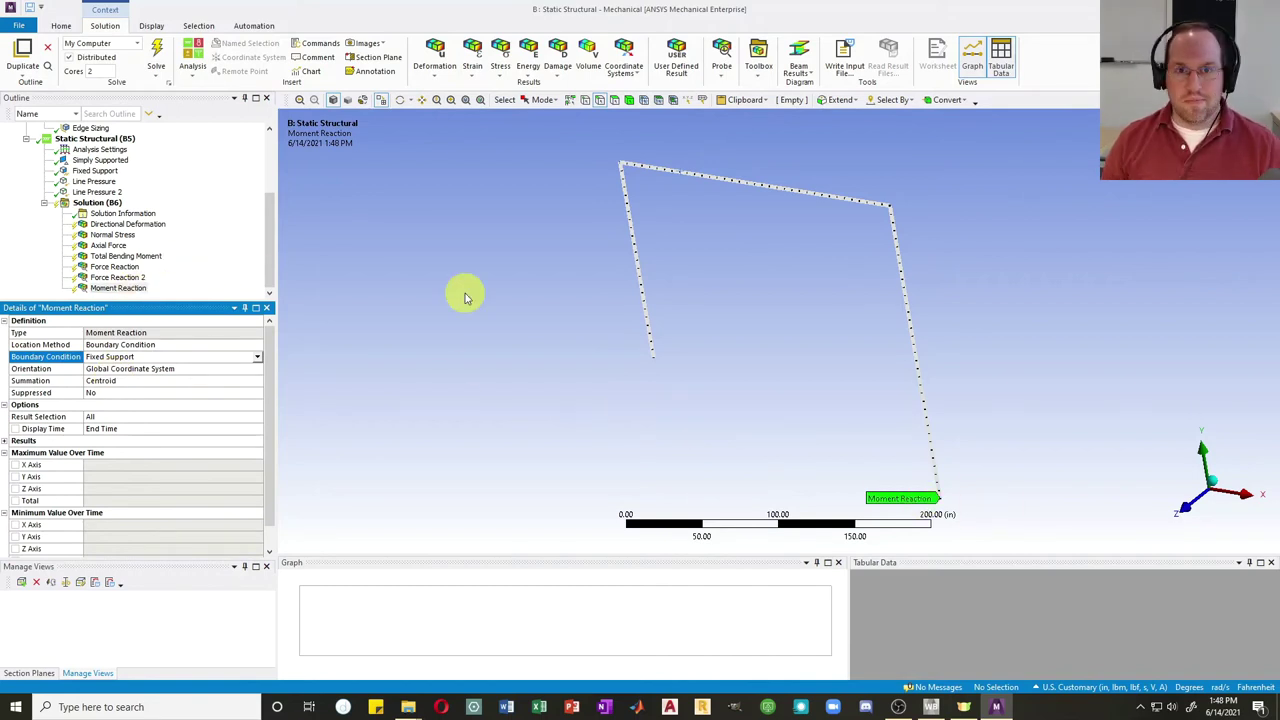
Solve the static structural analysis and display the Directional Deformation result looking along the Z axis
left_click(157, 55)
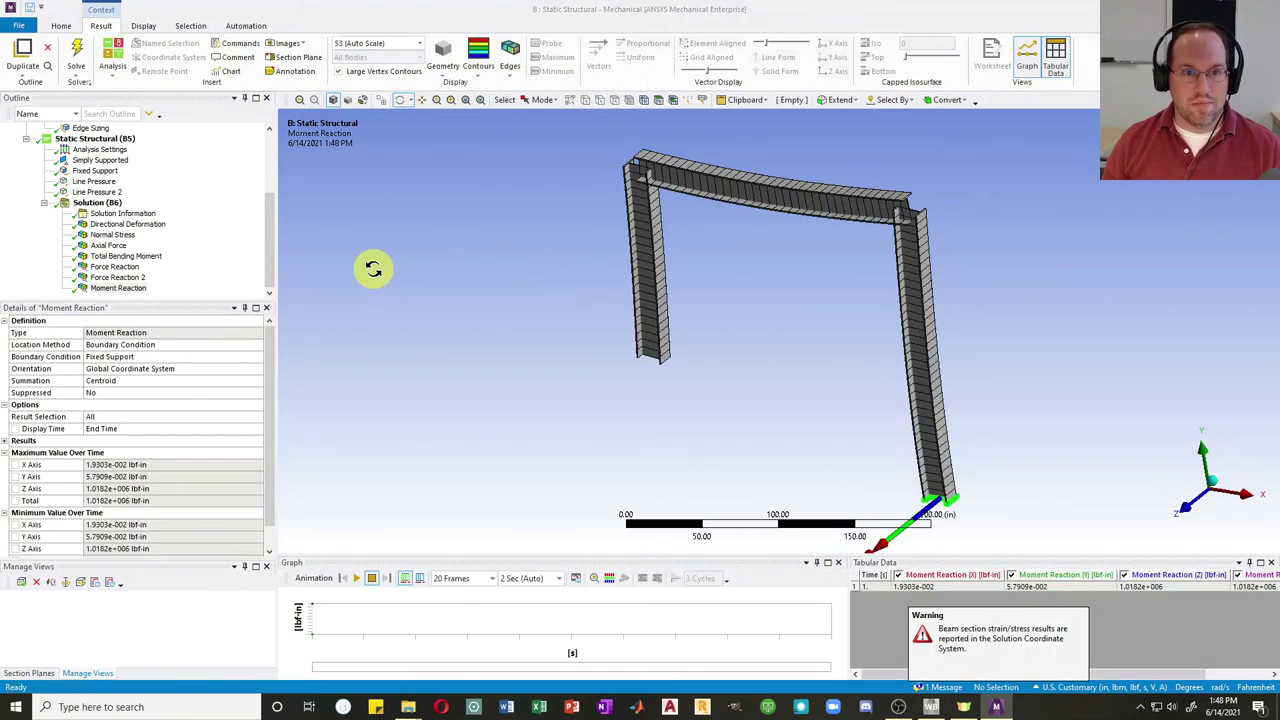
left_click(128, 225)
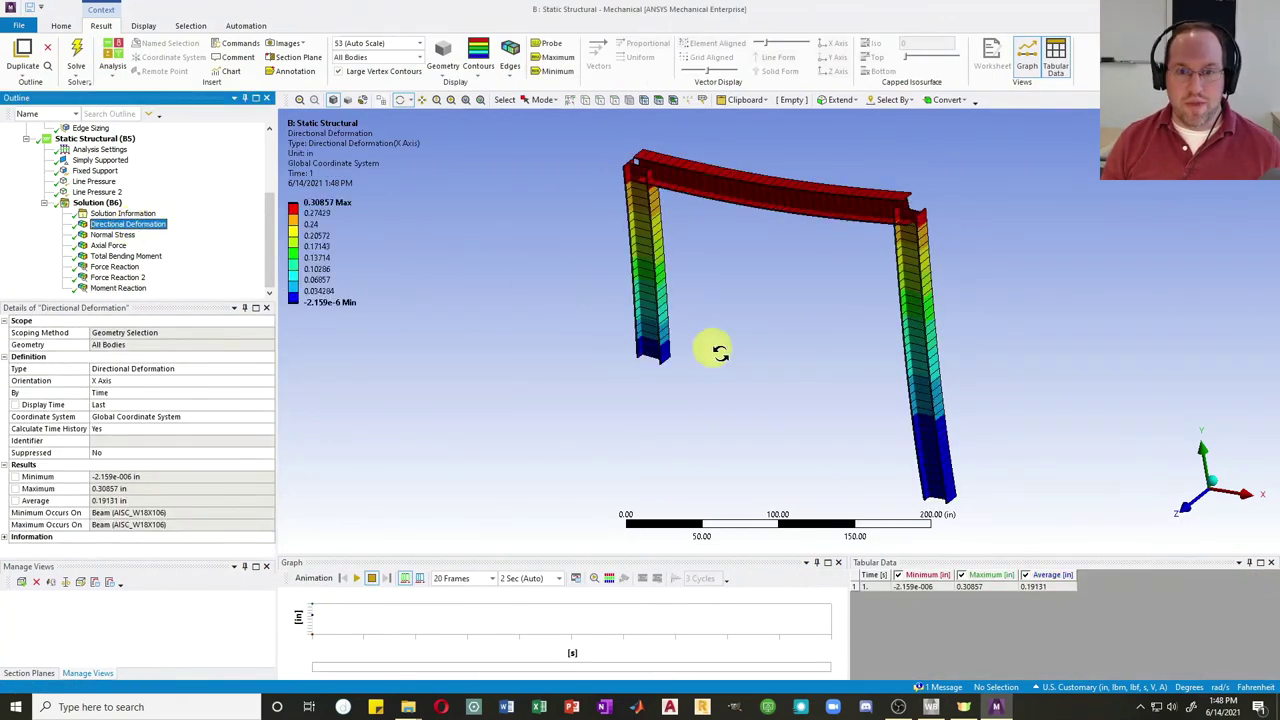
left_click(1184, 514)
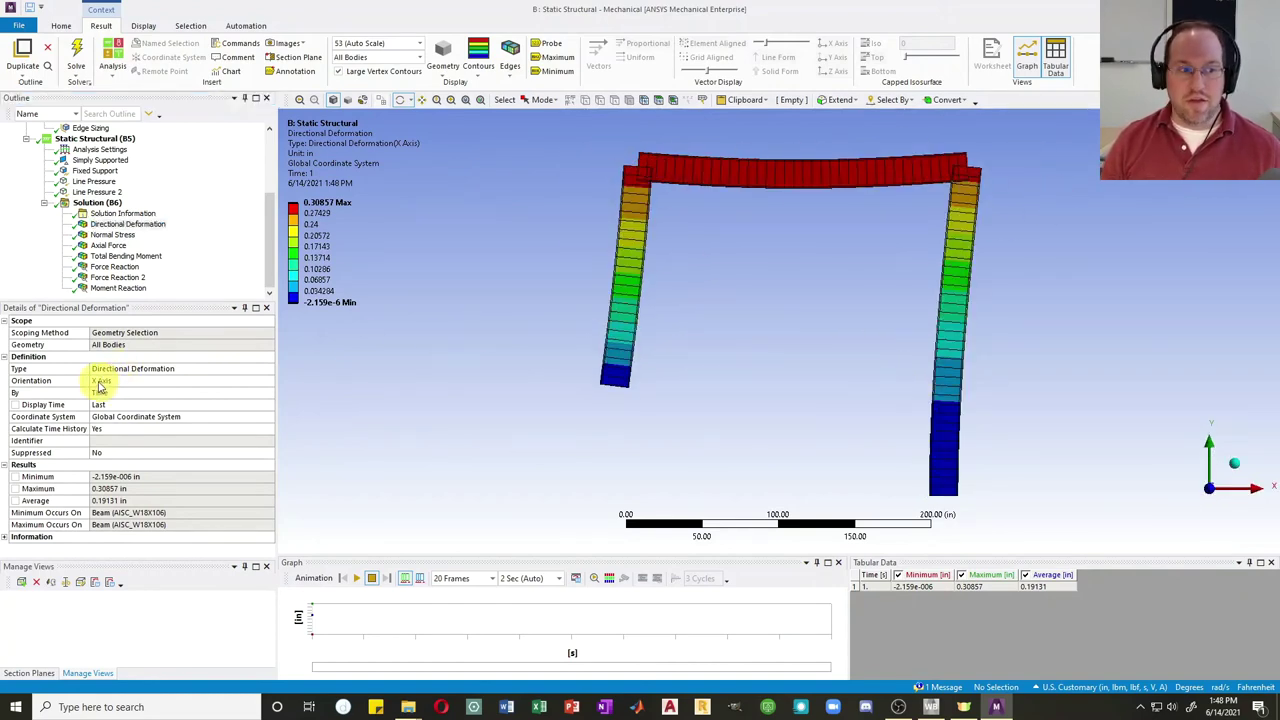
left_click(310, 206)
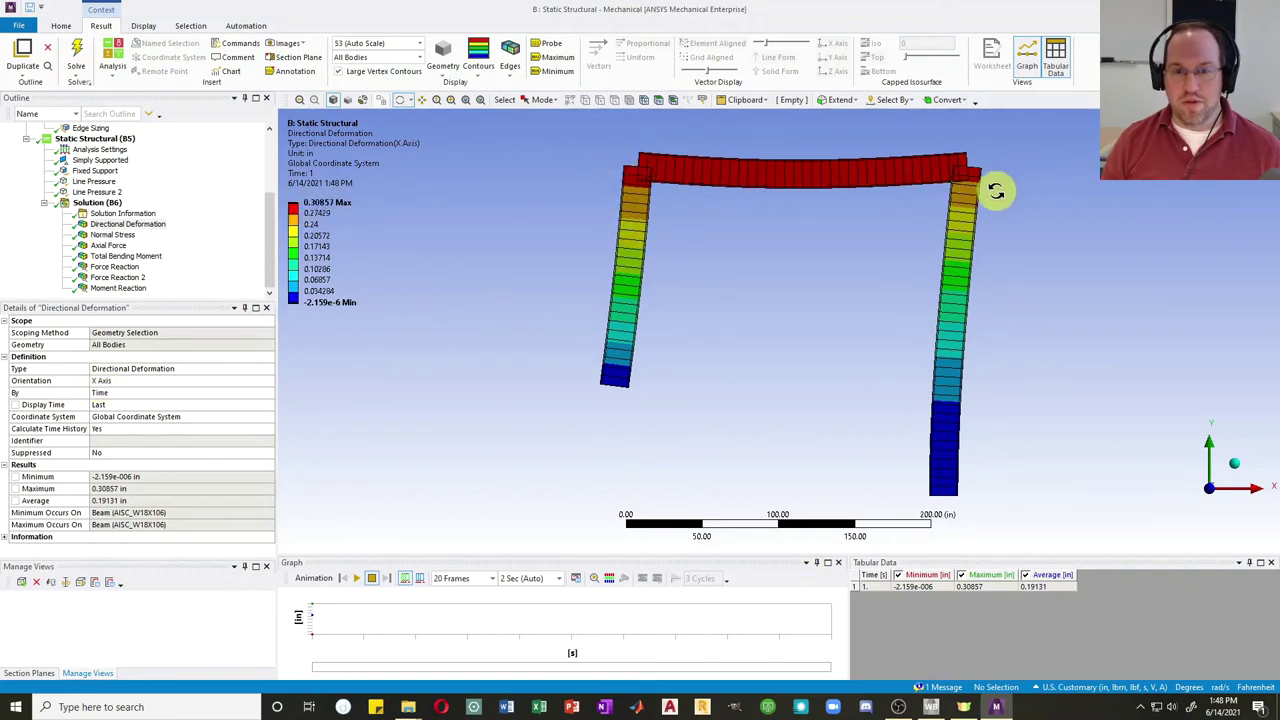
Display the Normal Stress result and probe the stress on both flanges at the fixed base of the longer column
left_click(112, 235)
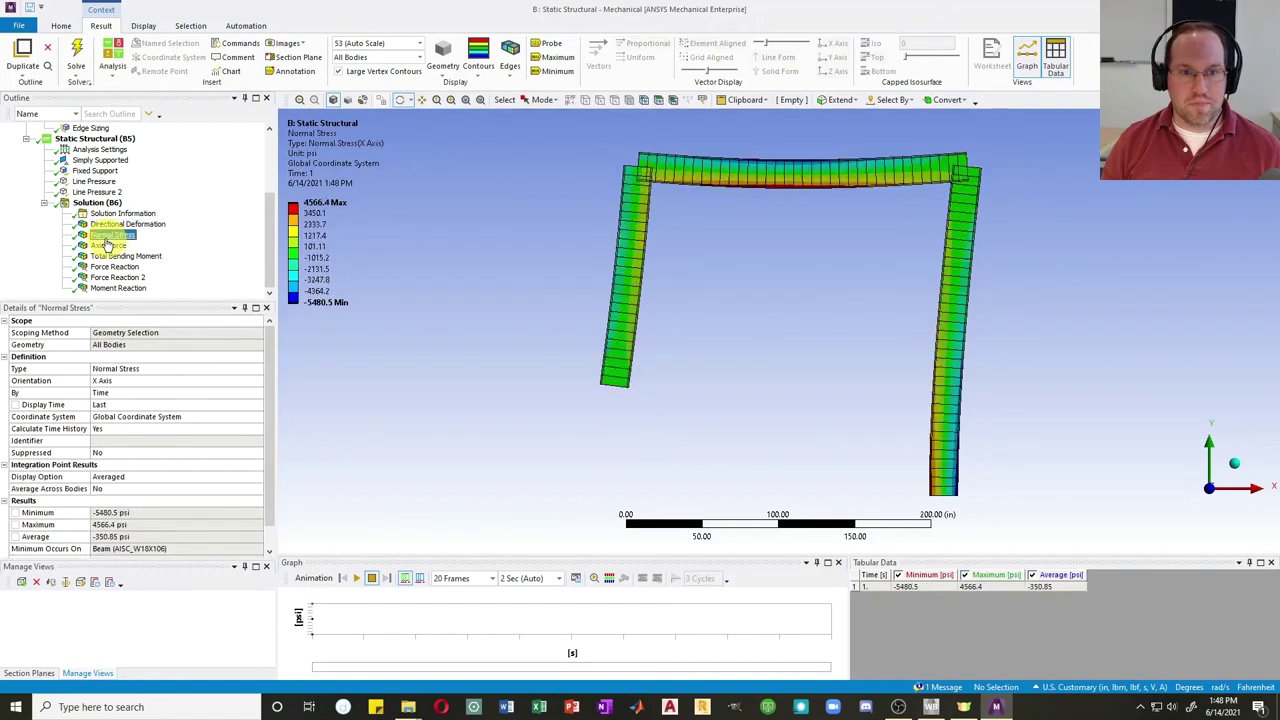
left_click_drag(846, 217, 790, 265)
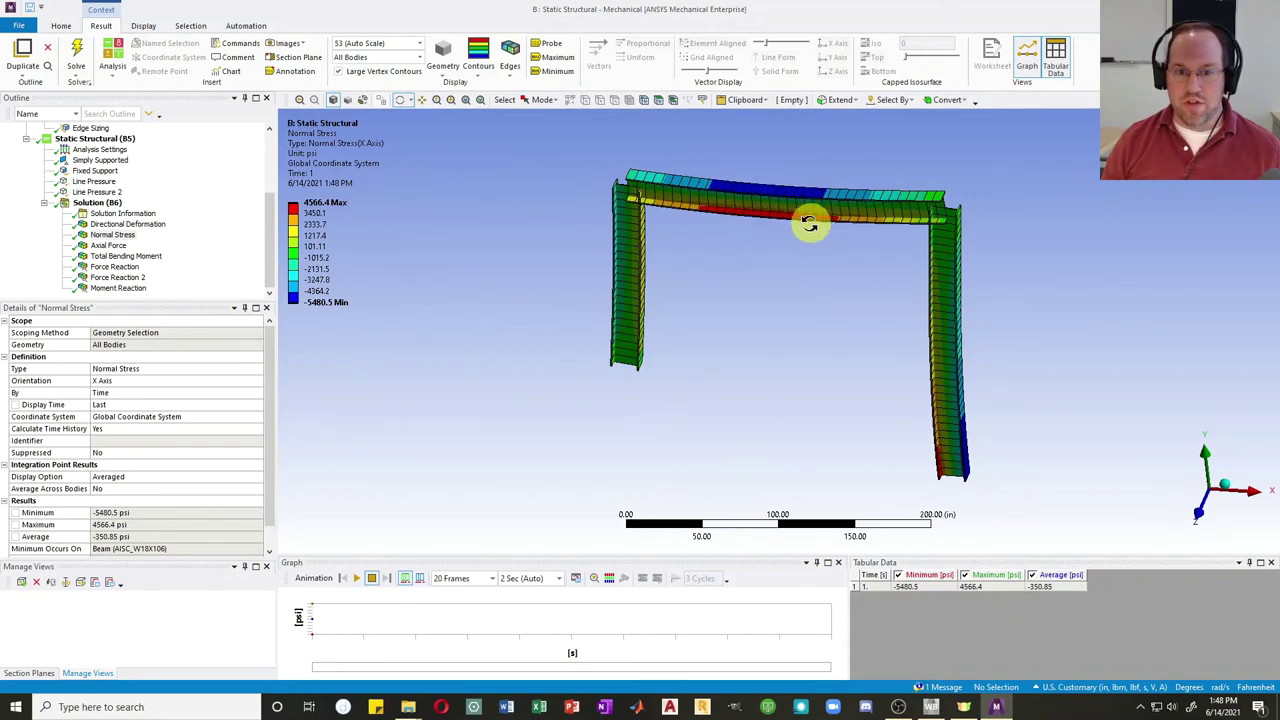
left_click_drag(815, 415, 895, 480)
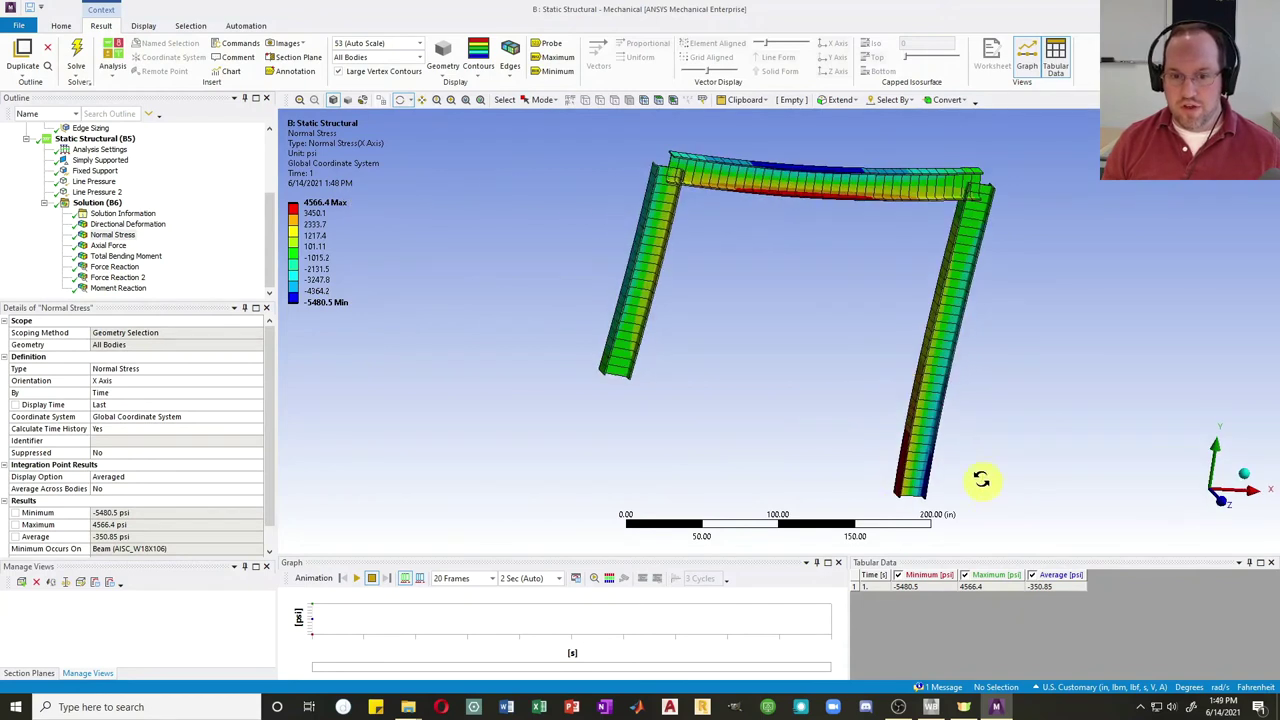
left_click_drag(981, 481, 851, 457)
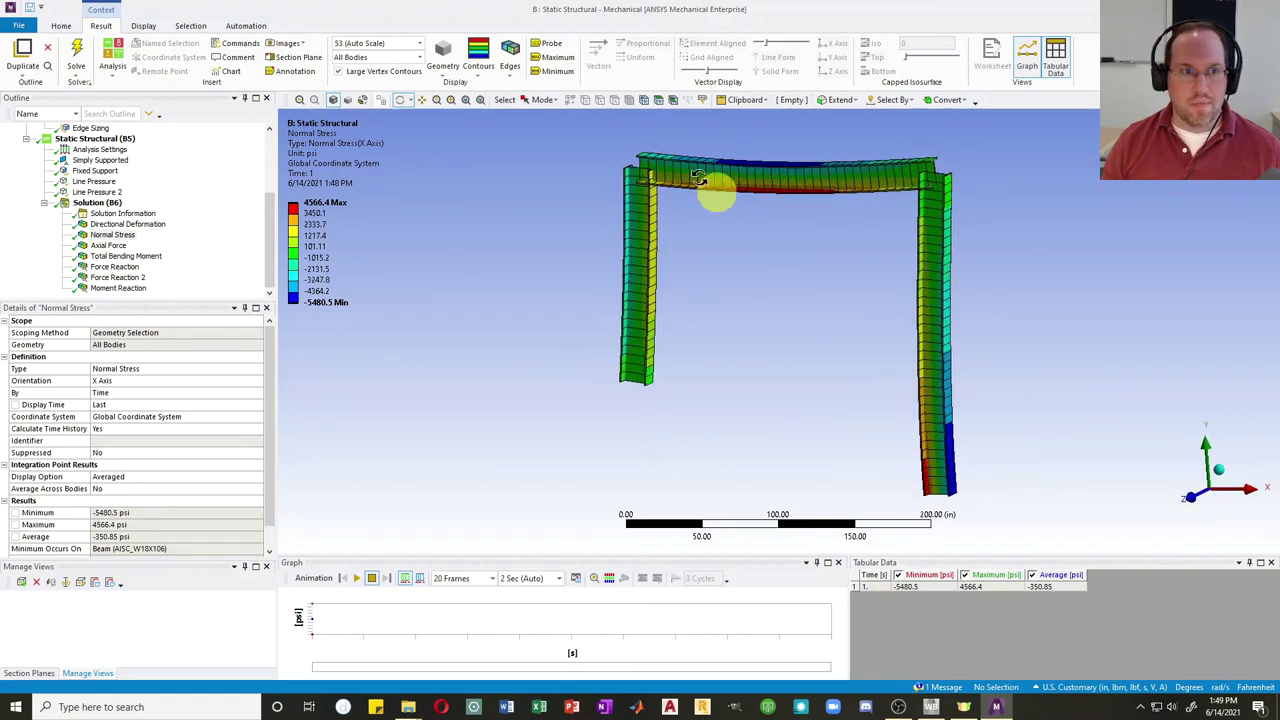
left_click(547, 43)
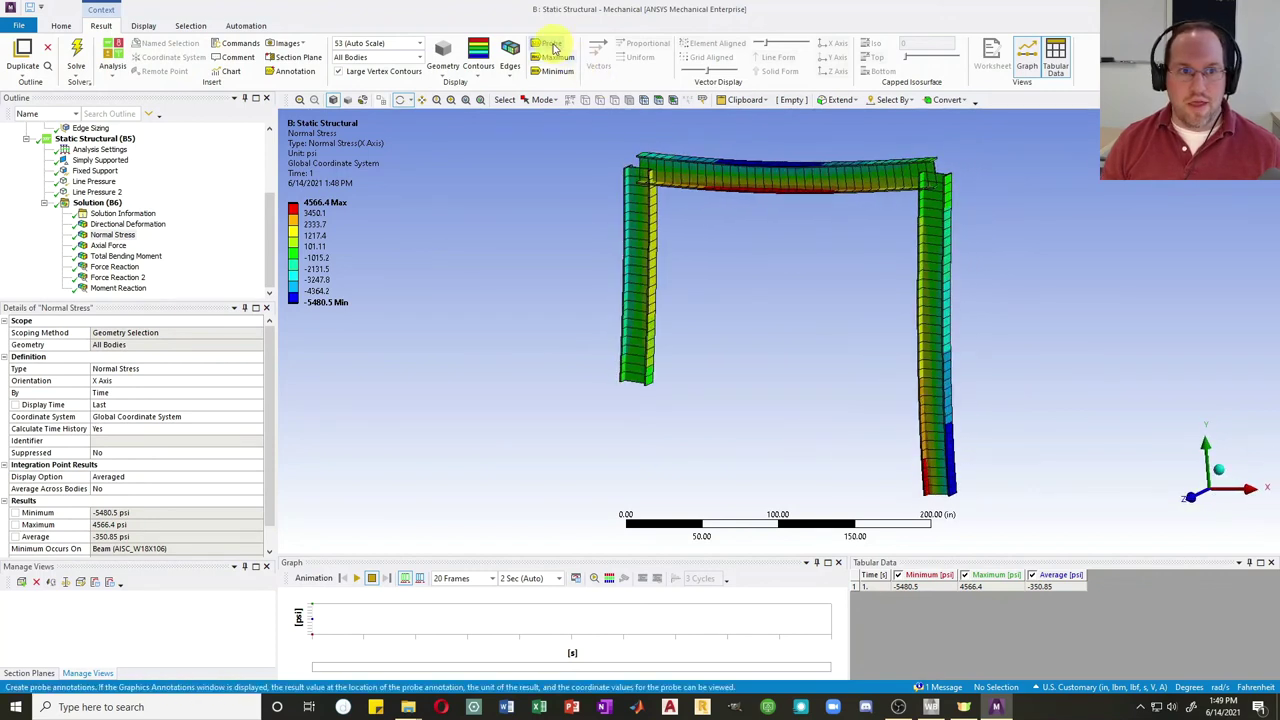
left_click(952, 484)
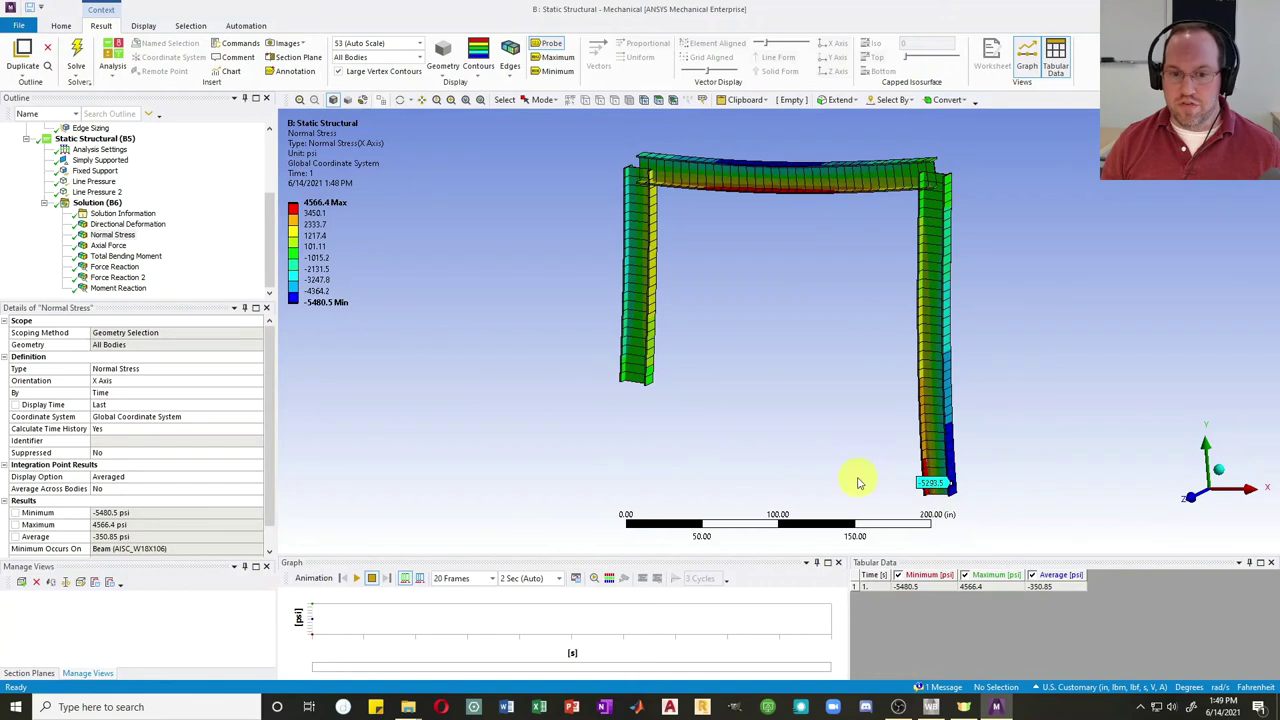
middle_click_drag(889, 491, 985, 491)
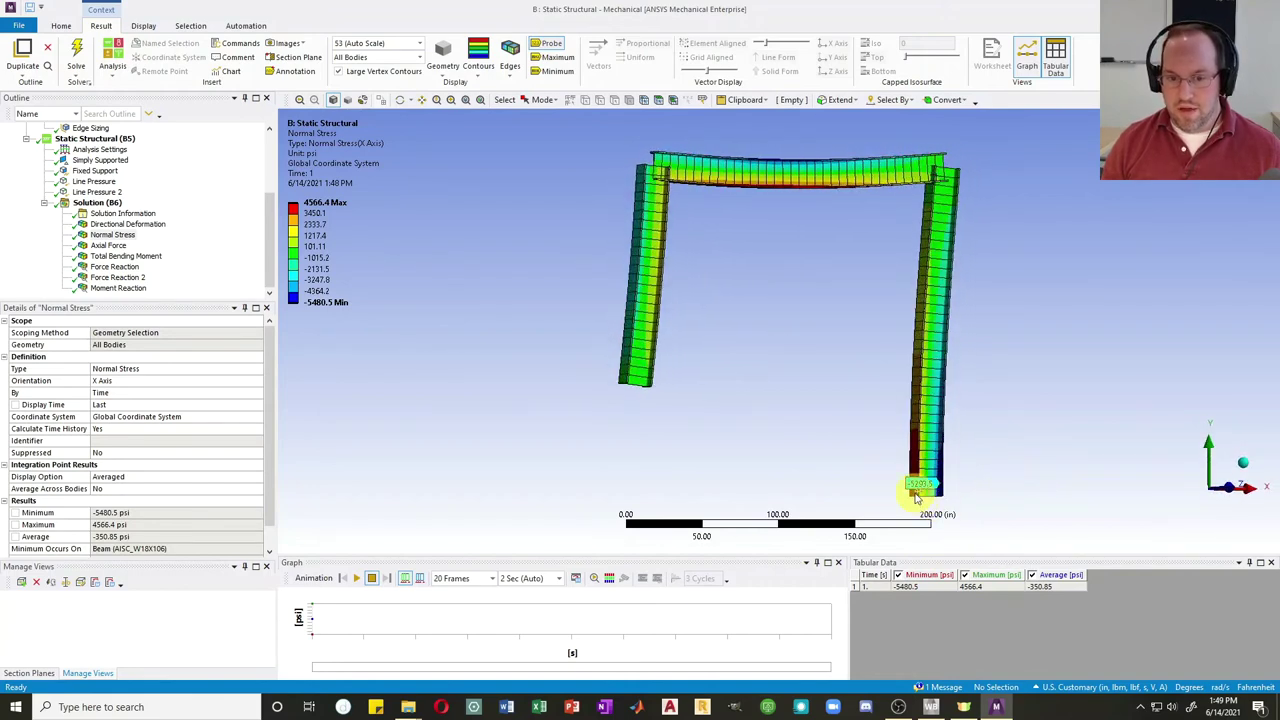
left_click(913, 494)
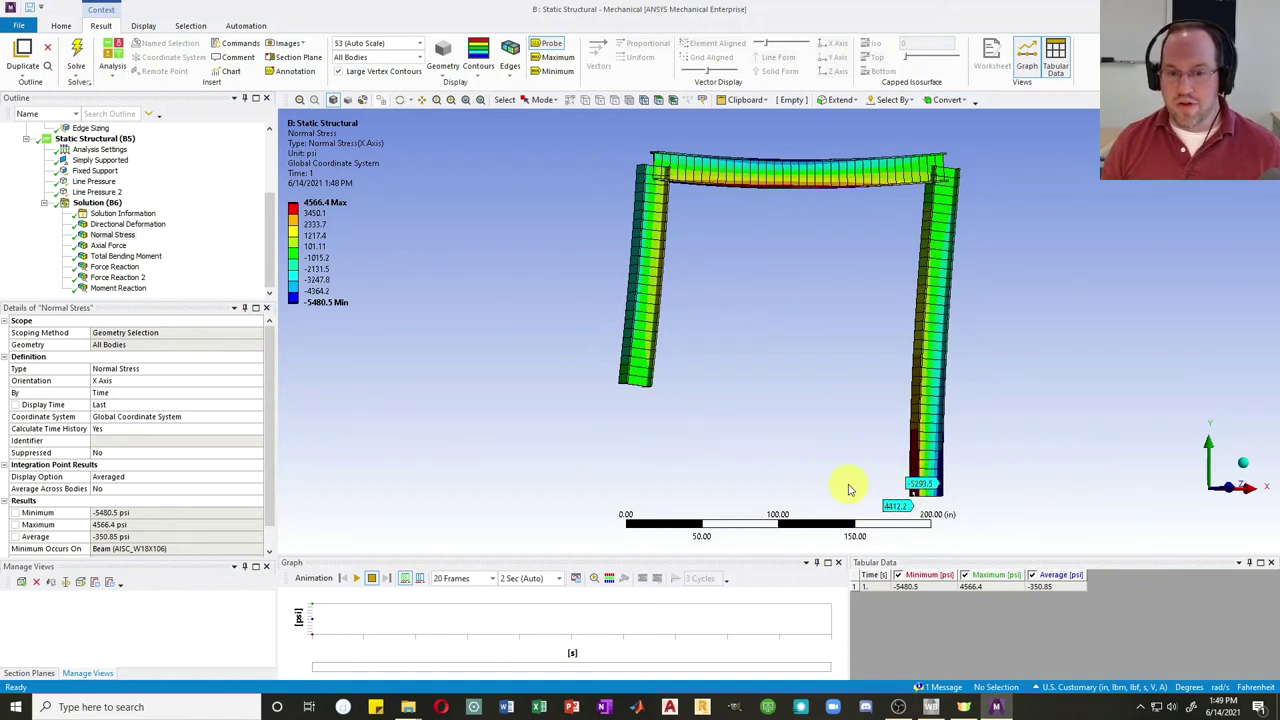
Review the Axial Force and Total Bending Moment contours on the frame
key("Down")
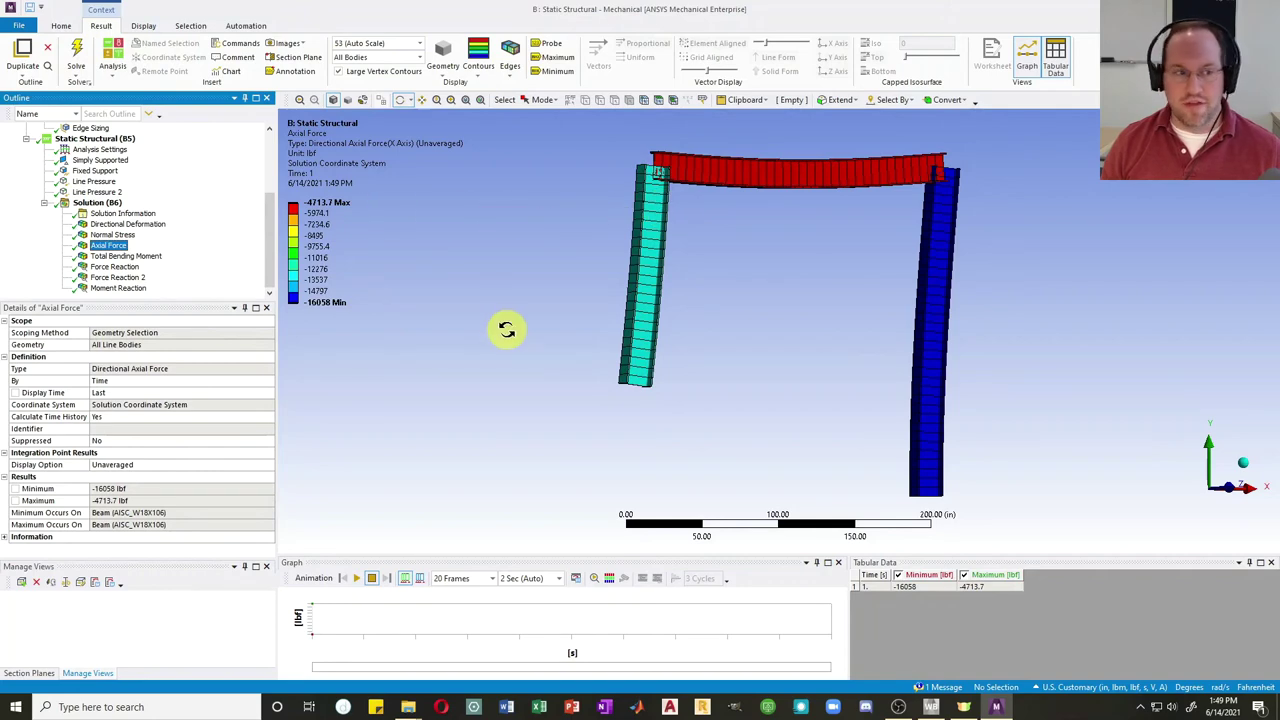
left_click(140, 256)
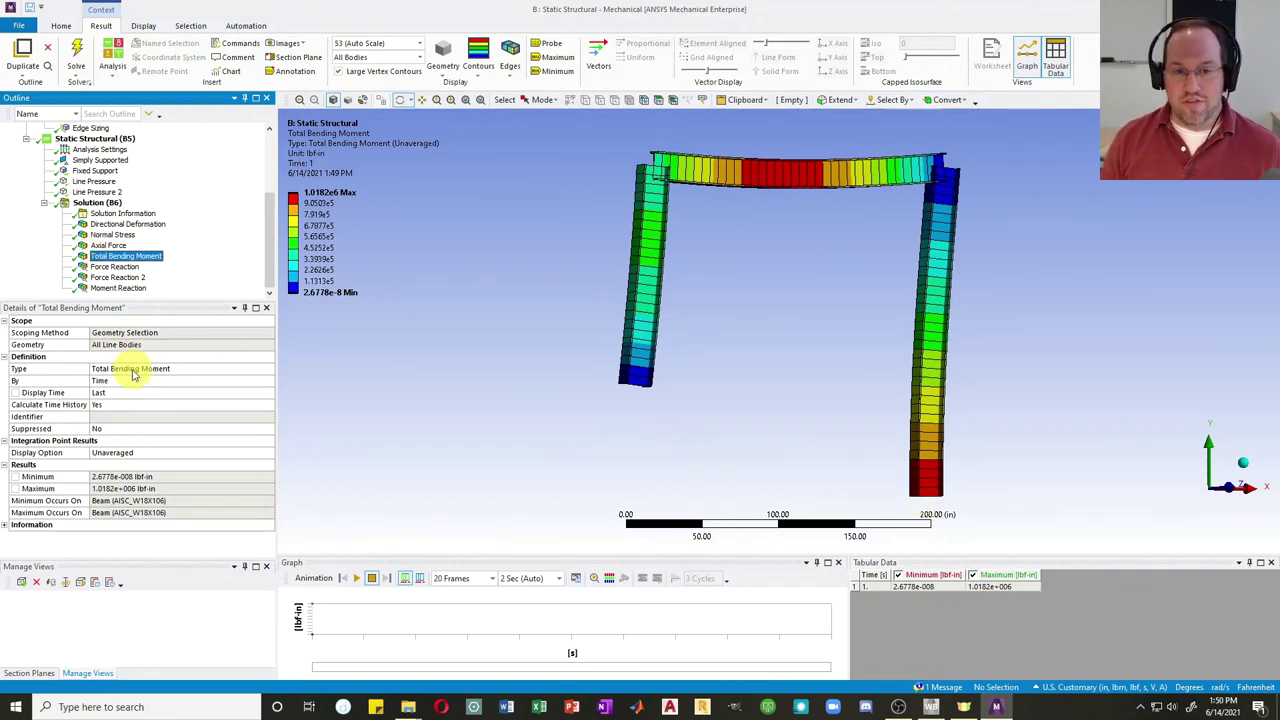
Change the Total Bending Moment result to Directional Bending Moment with Y Axis orientation and evaluate it
left_click(168, 372)
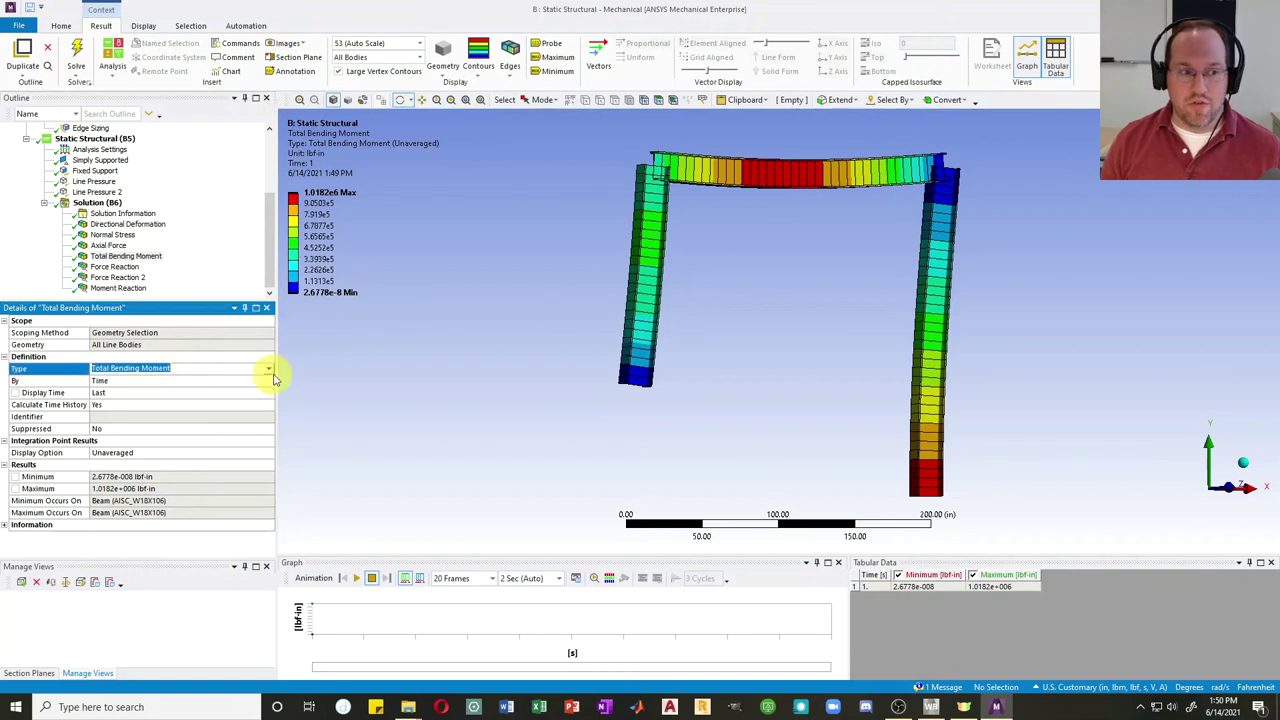
left_click(269, 370)
left_click(140, 389)
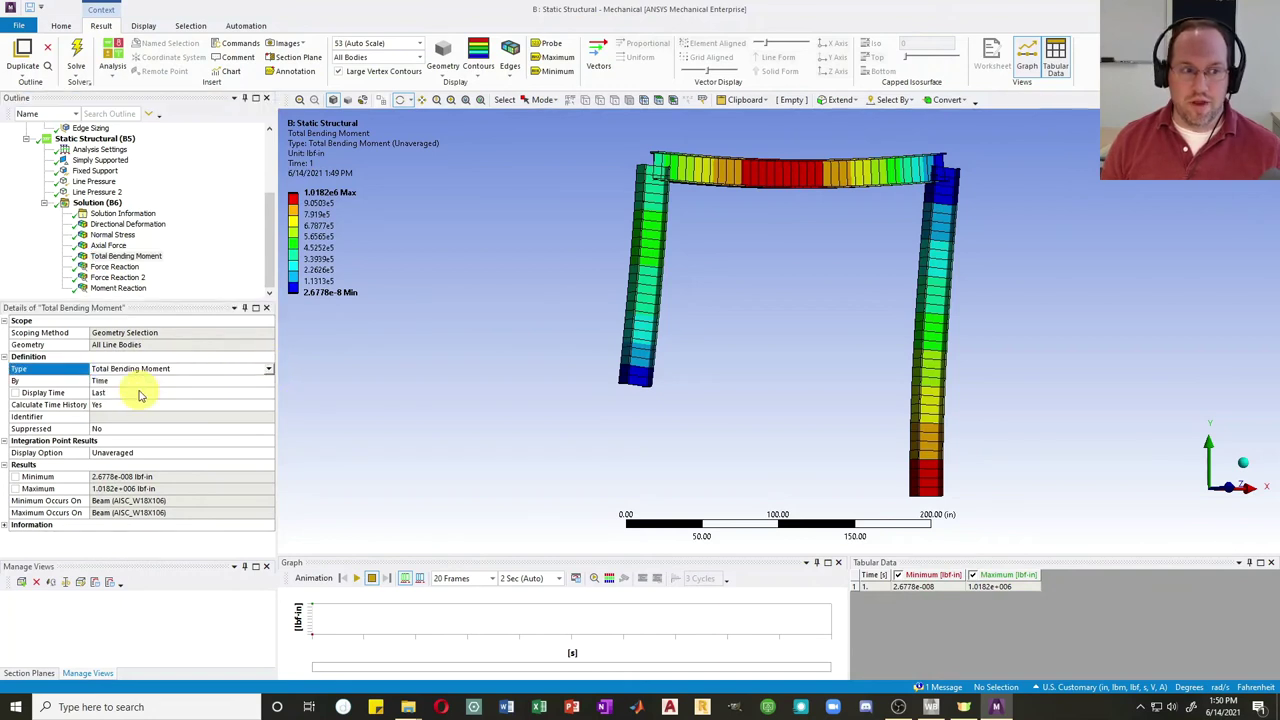
left_click(108, 381)
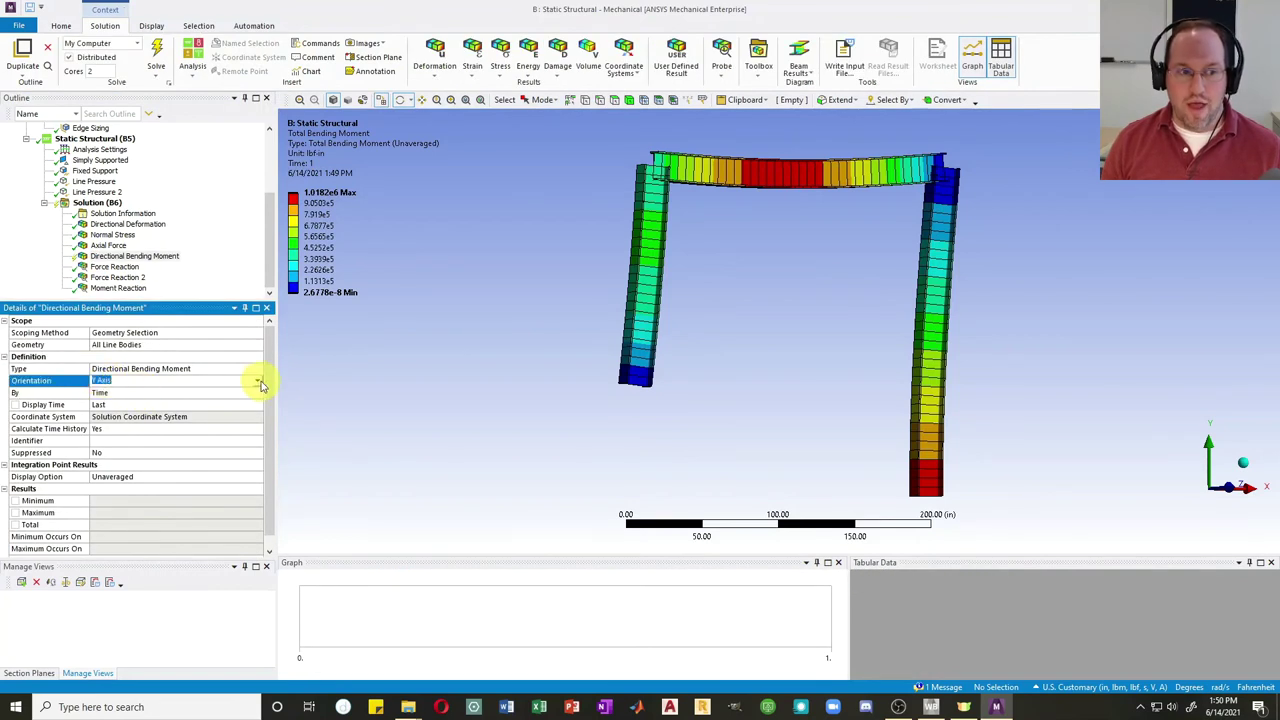
left_click(257, 381)
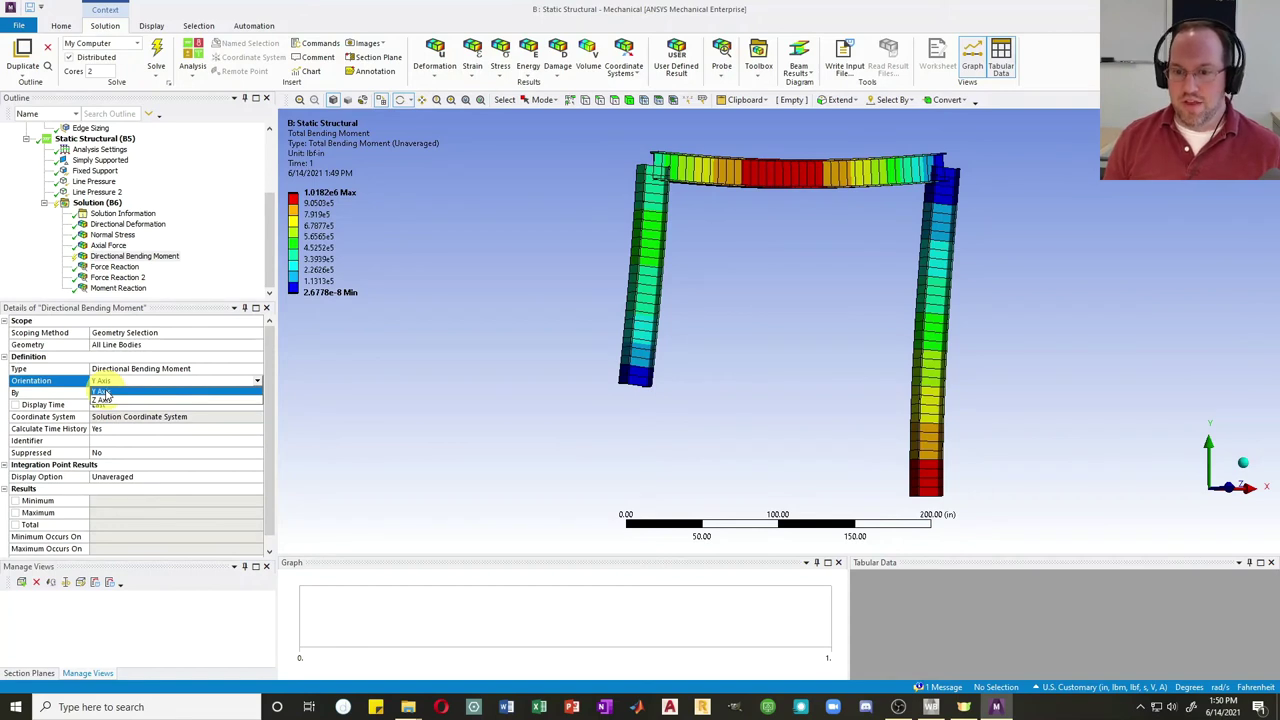
left_click(101, 391)
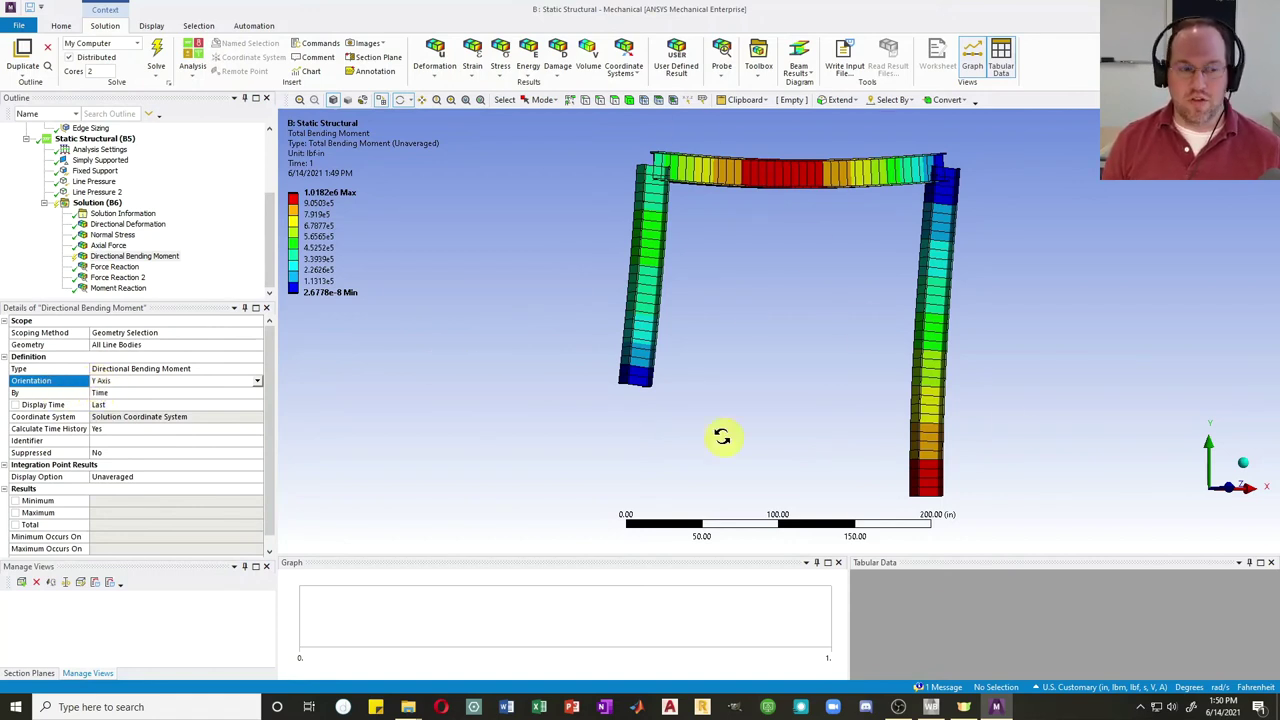
key("F5")
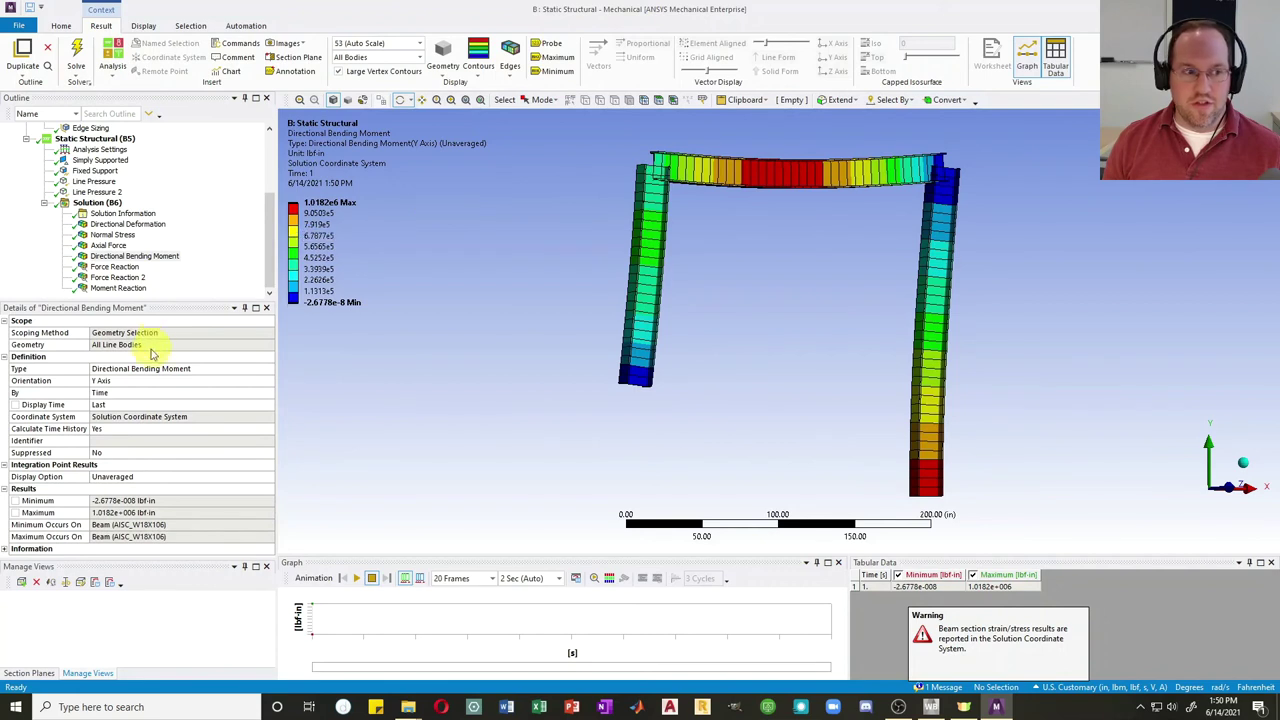
Set the Directional Bending Moment orientation to Z Axis and solve to evaluate that component
left_click(150, 381)
left_click(268, 381)
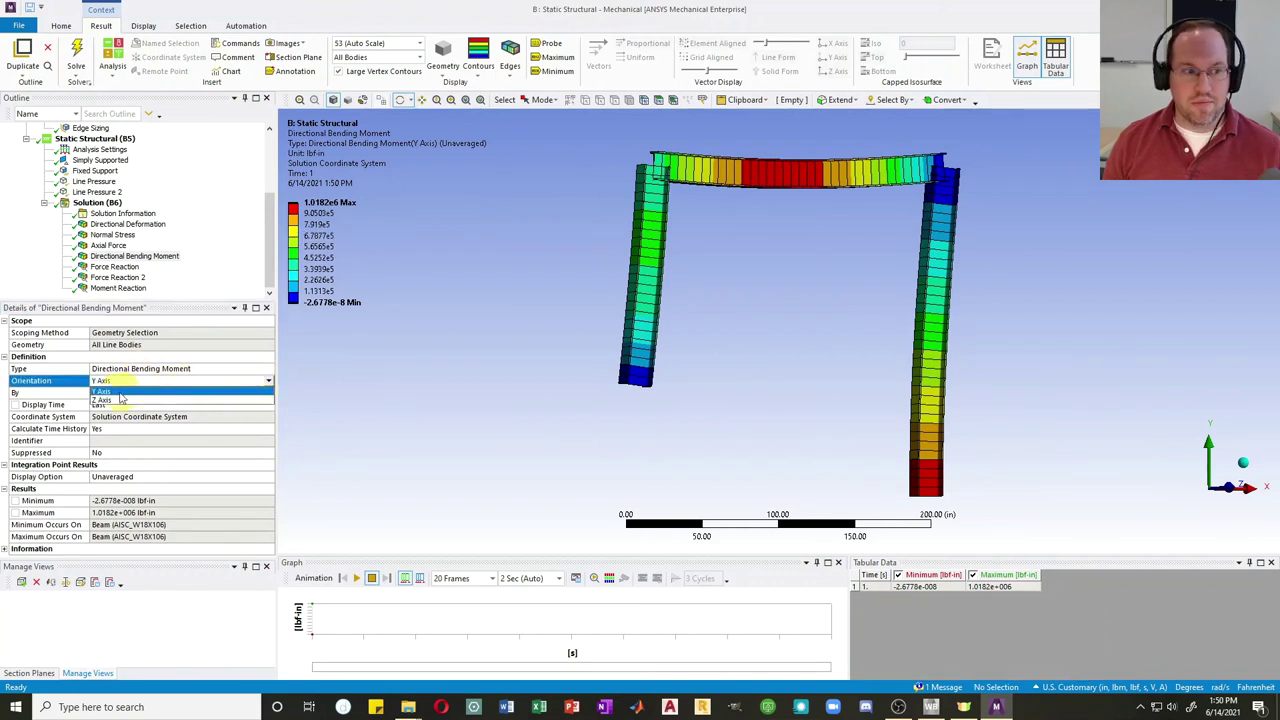
left_click(110, 401)
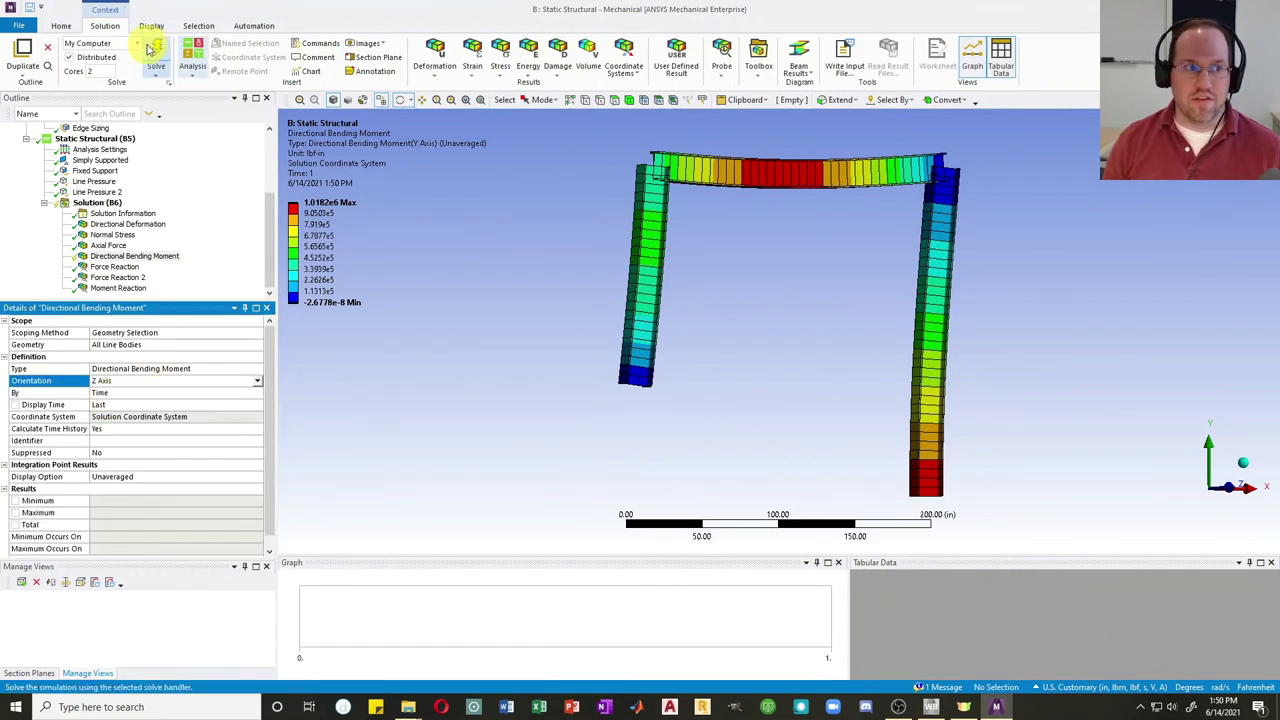
left_click(155, 55)
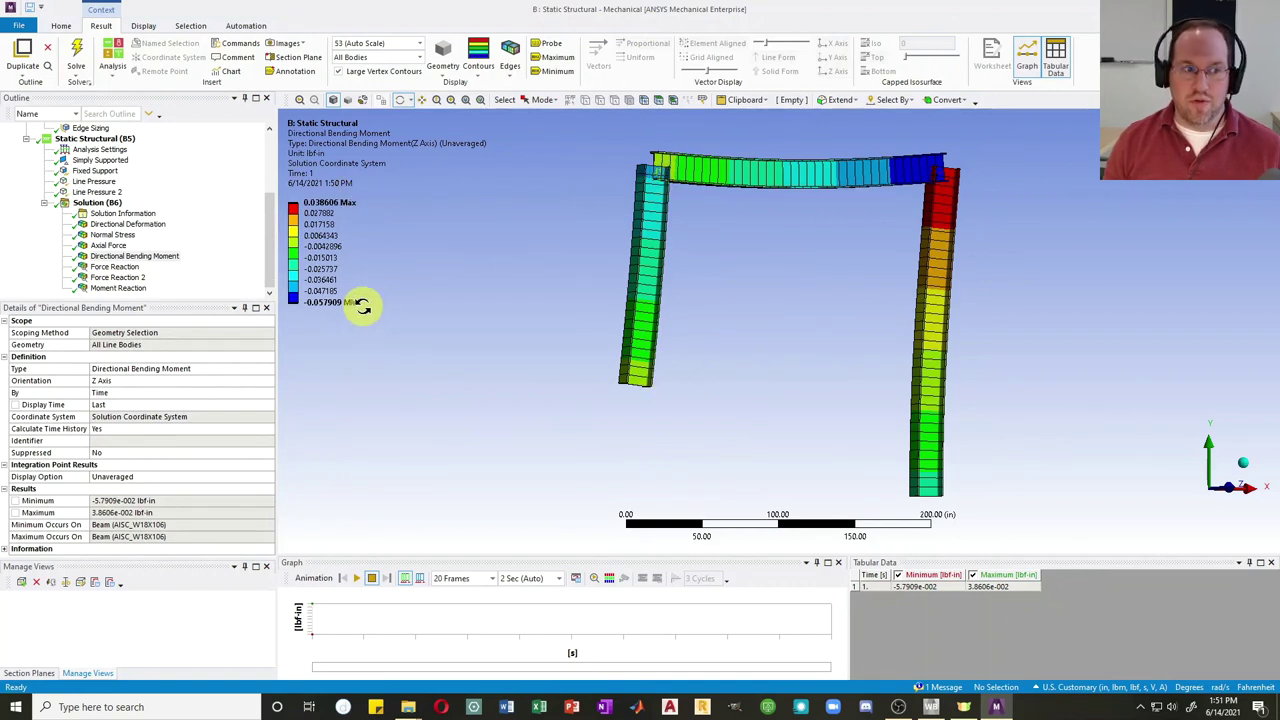
Return the Directional Bending Moment orientation to Y Axis and solve again
left_click(170, 381)
left_click(268, 381)
left_click(115, 391)
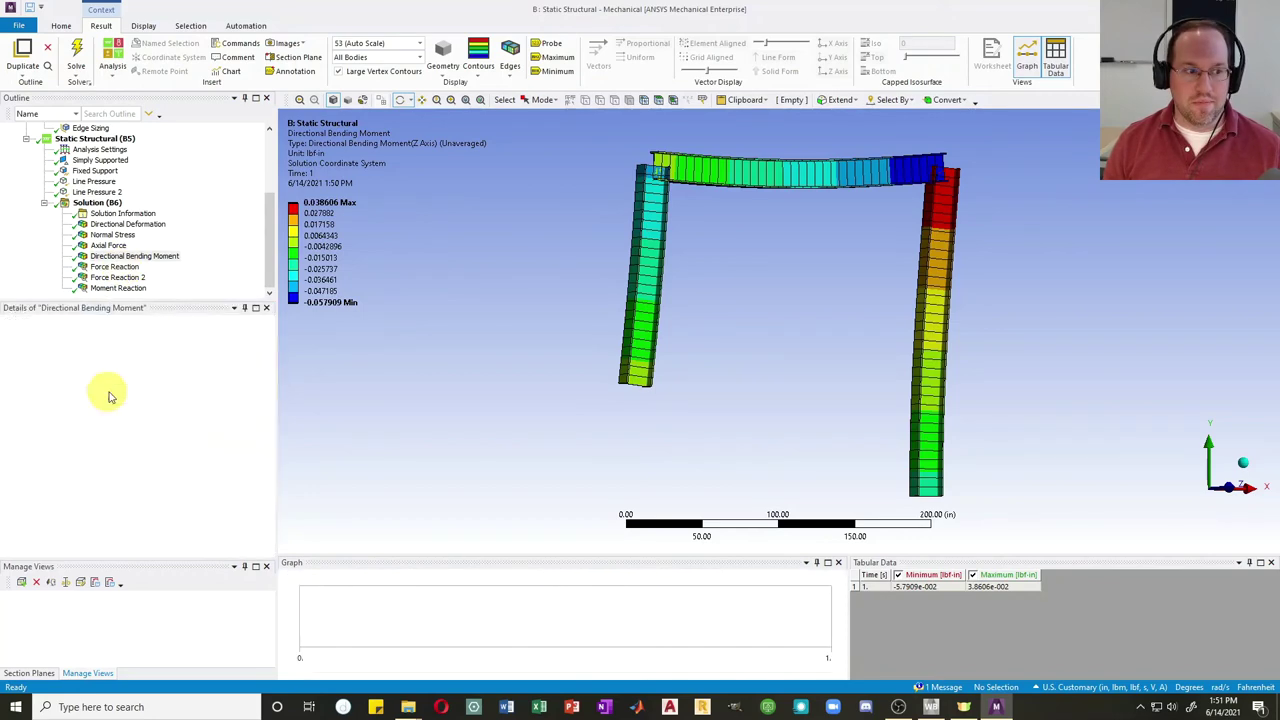
left_click(156, 58)
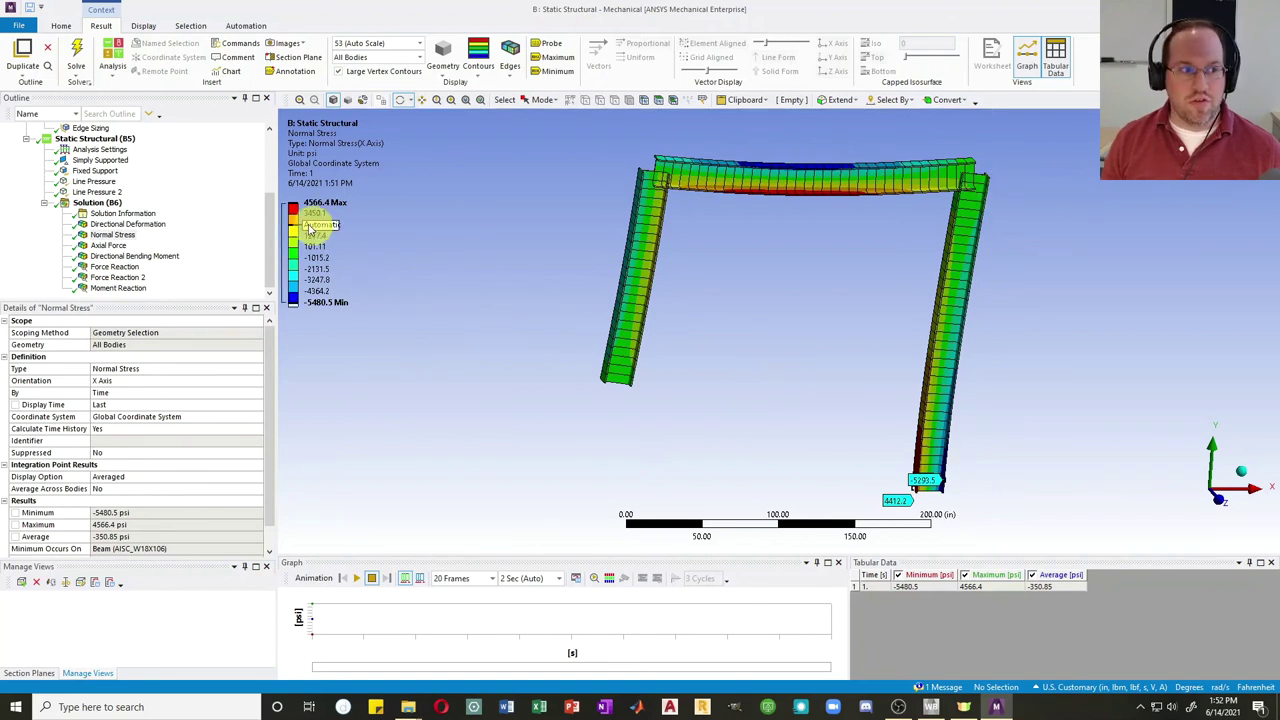
Add a Shear-Moment Diagram beam result to the solution
left_click(80, 202)
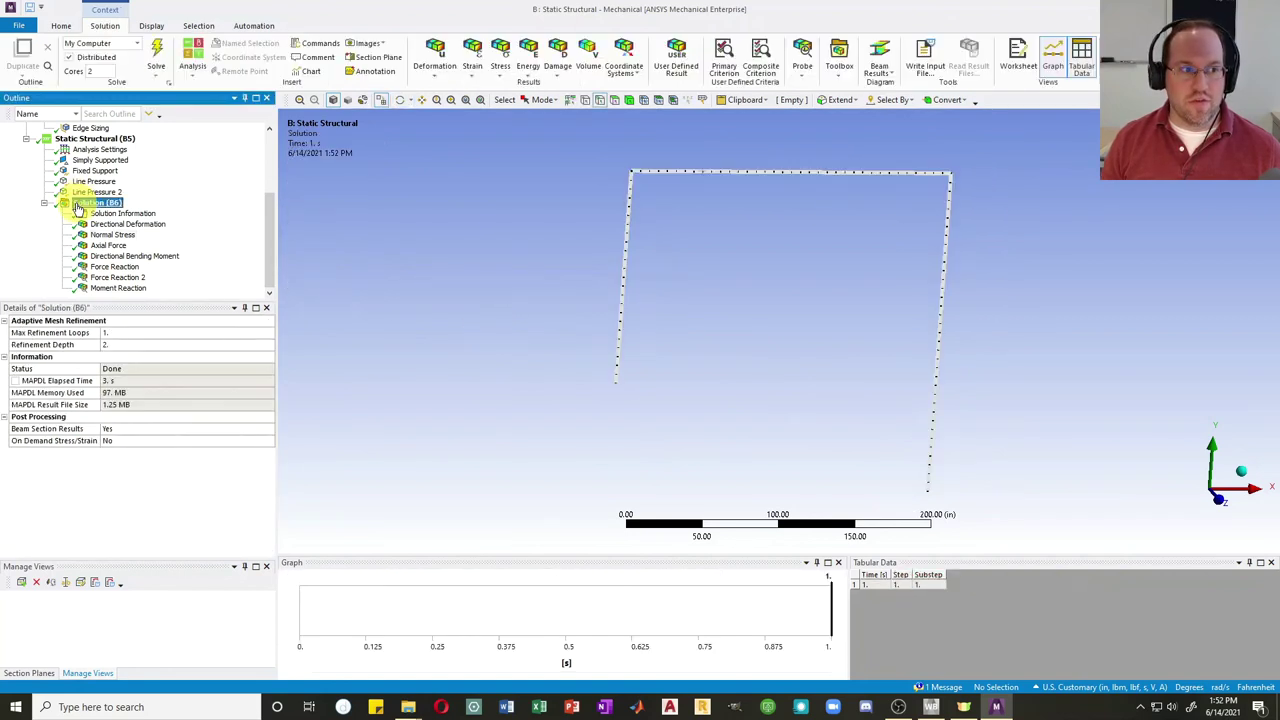
left_click(876, 68)
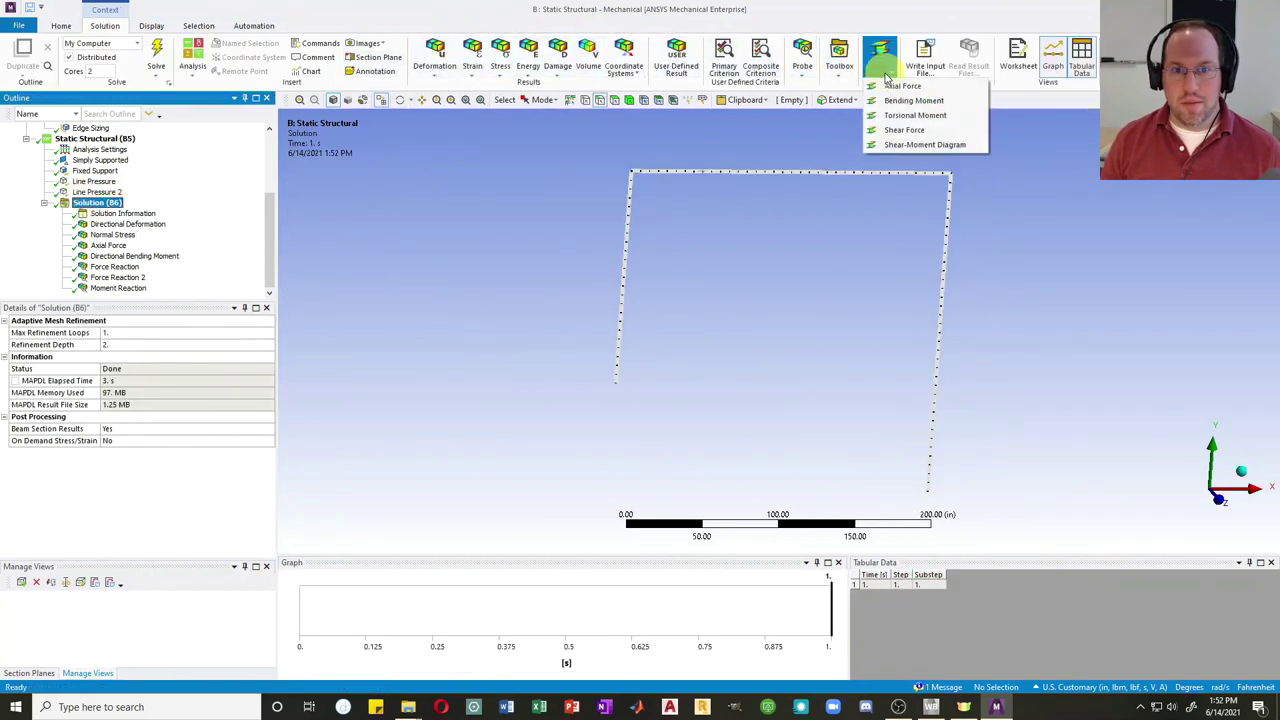
left_click(914, 146)
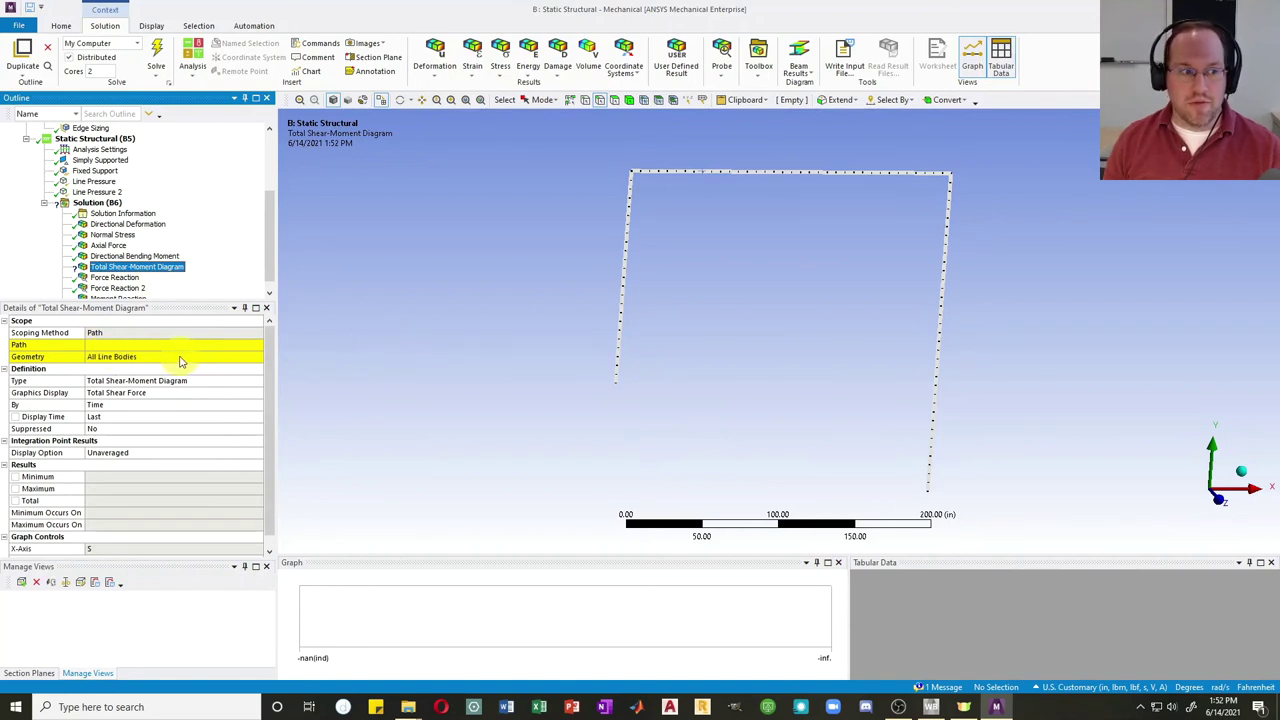
Add a Path construction geometry to the model and set its path type to Edge
scroll(116, 248, "up", 4)
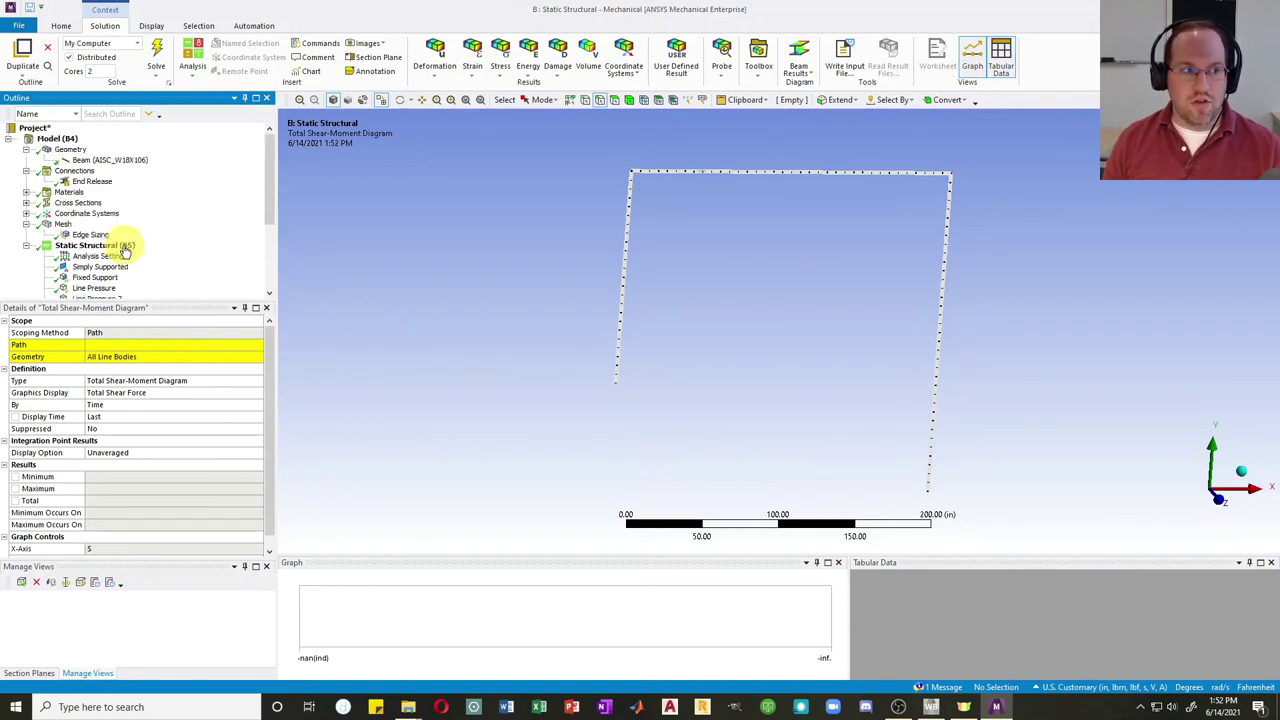
left_click(57, 139)
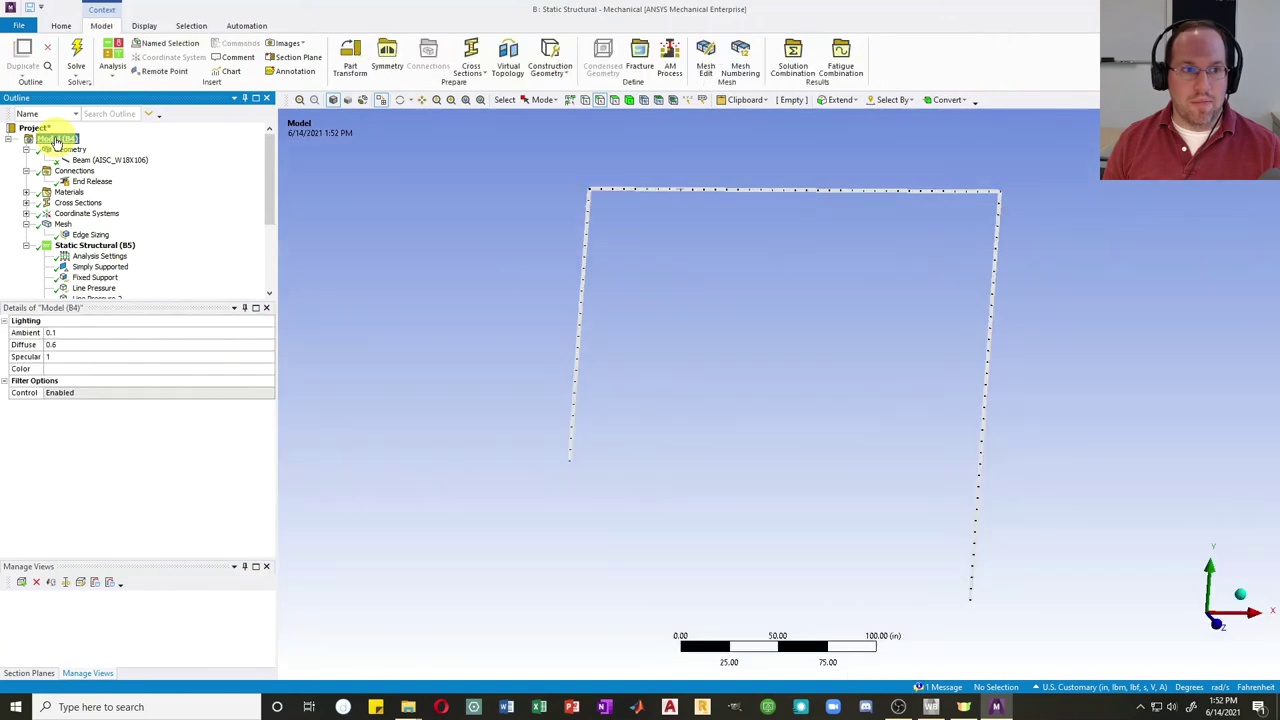
left_click(559, 70)
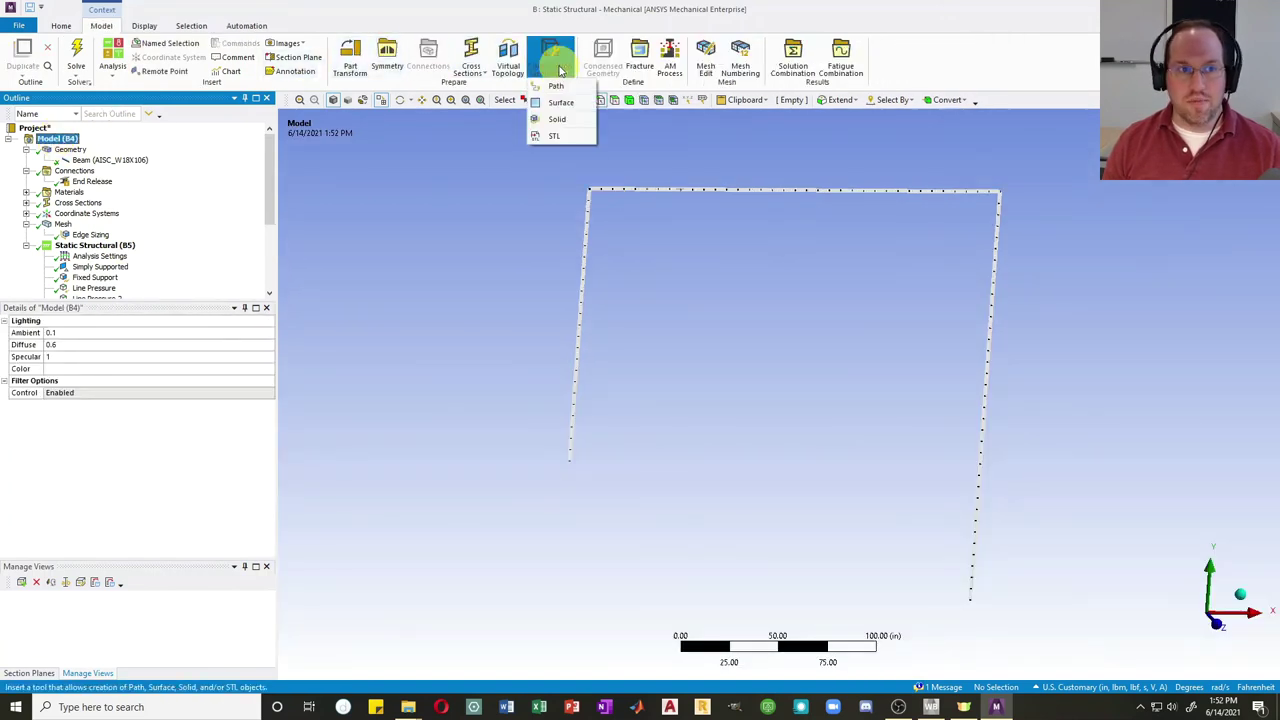
left_click(555, 86)
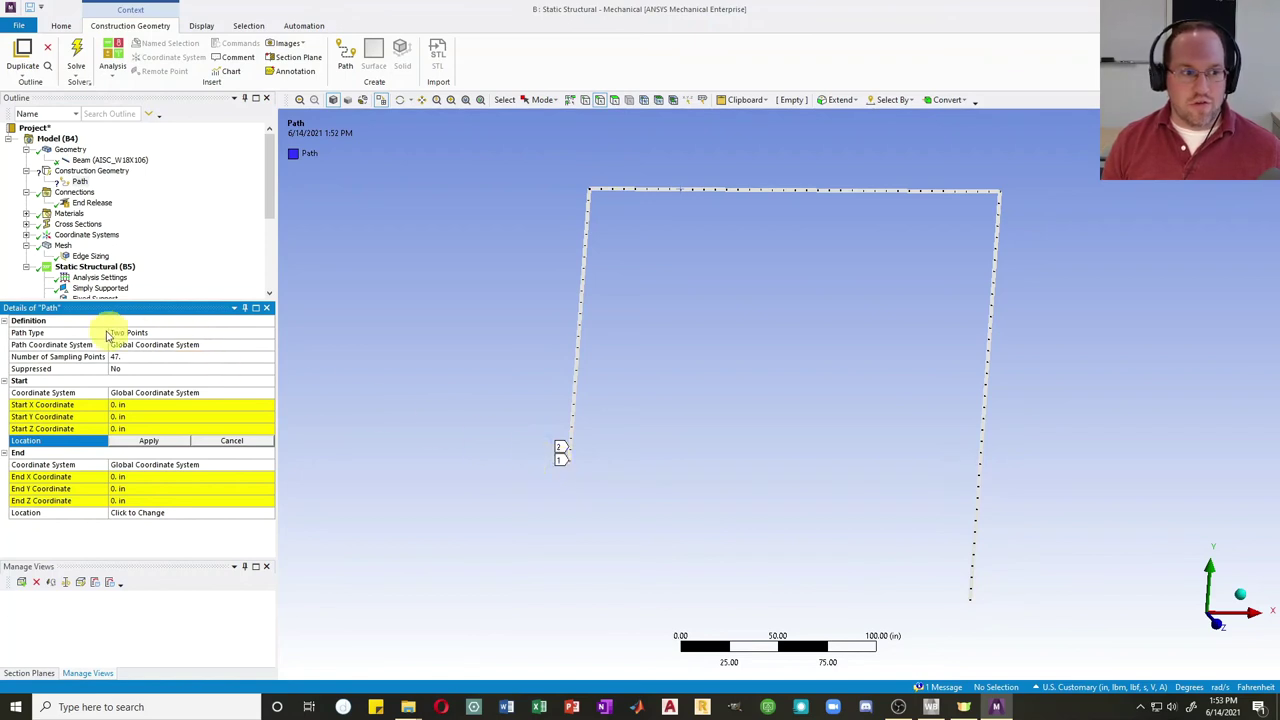
left_click(143, 334)
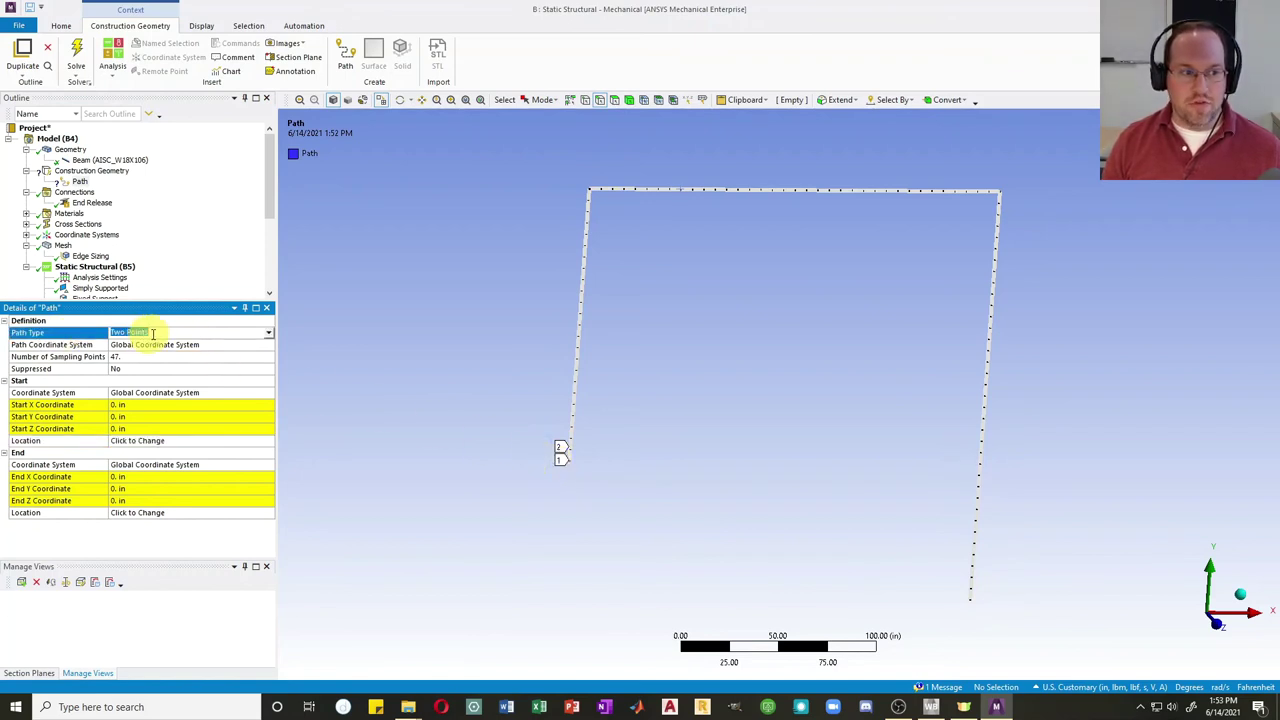
left_click(268, 332)
left_click(122, 352)
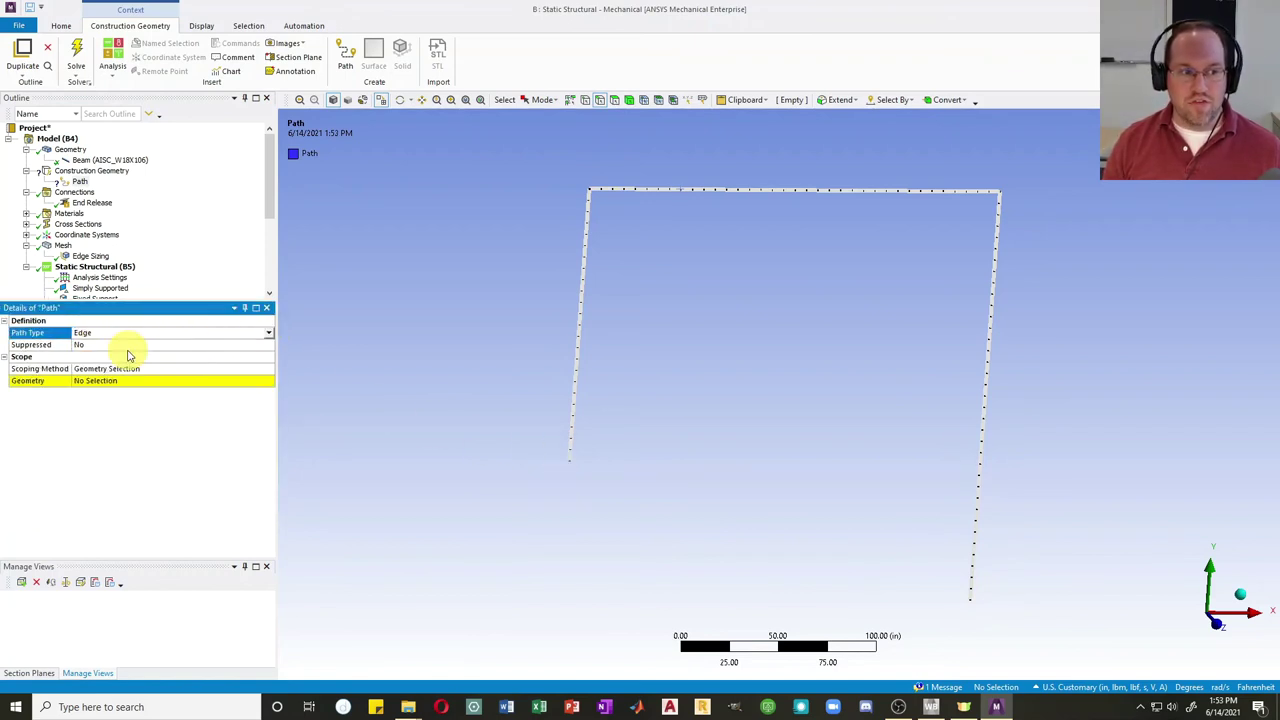
Scope the path to all three frame edges using box selection and apply the geometry
left_click(541, 100)
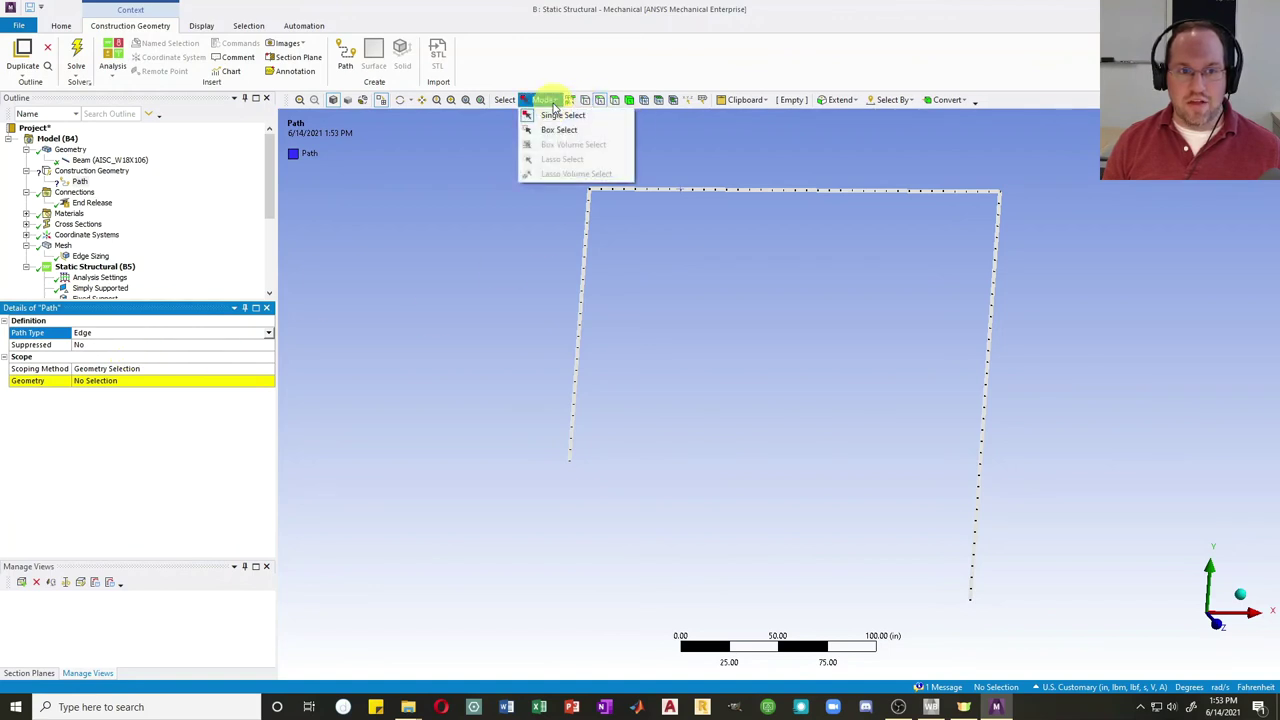
left_click(555, 133)
left_click_drag(478, 150, 1076, 672)
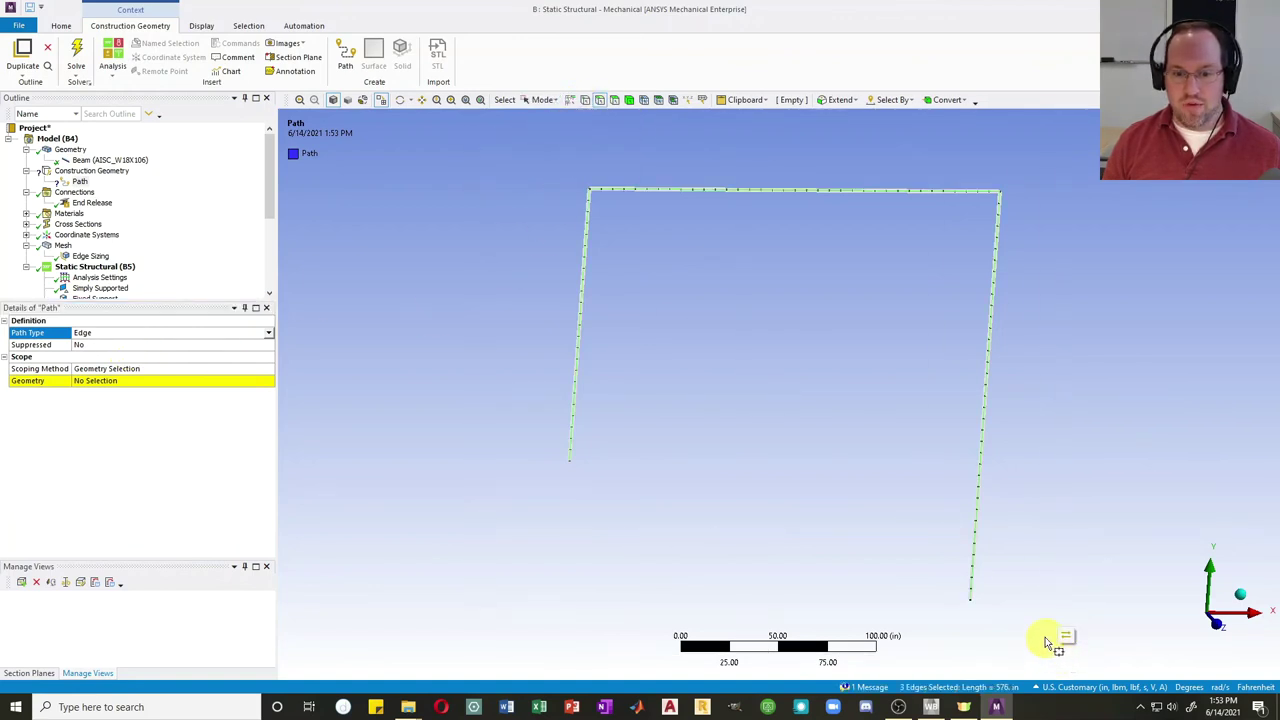
left_click(100, 381)
left_click(100, 383)
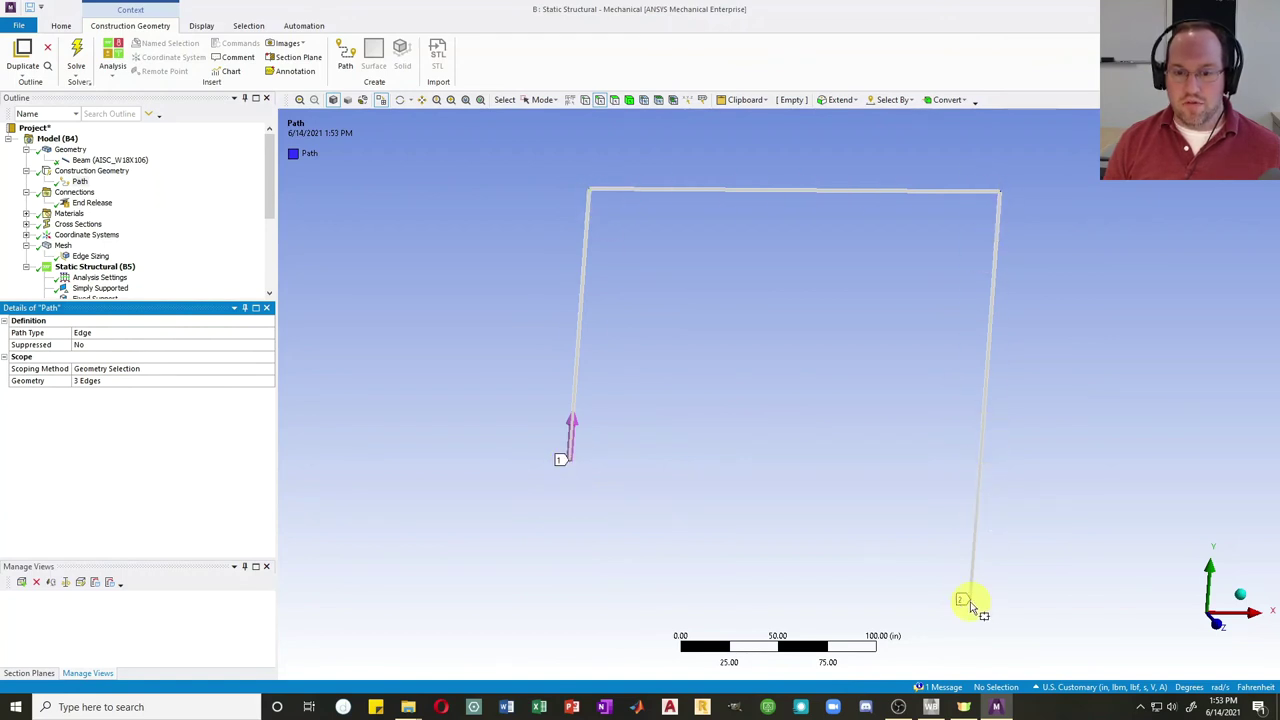
Assign the new Path as the scoping path of the Total Shear-Moment Diagram result
scroll(140, 276, "down", 4)
left_click(138, 267)
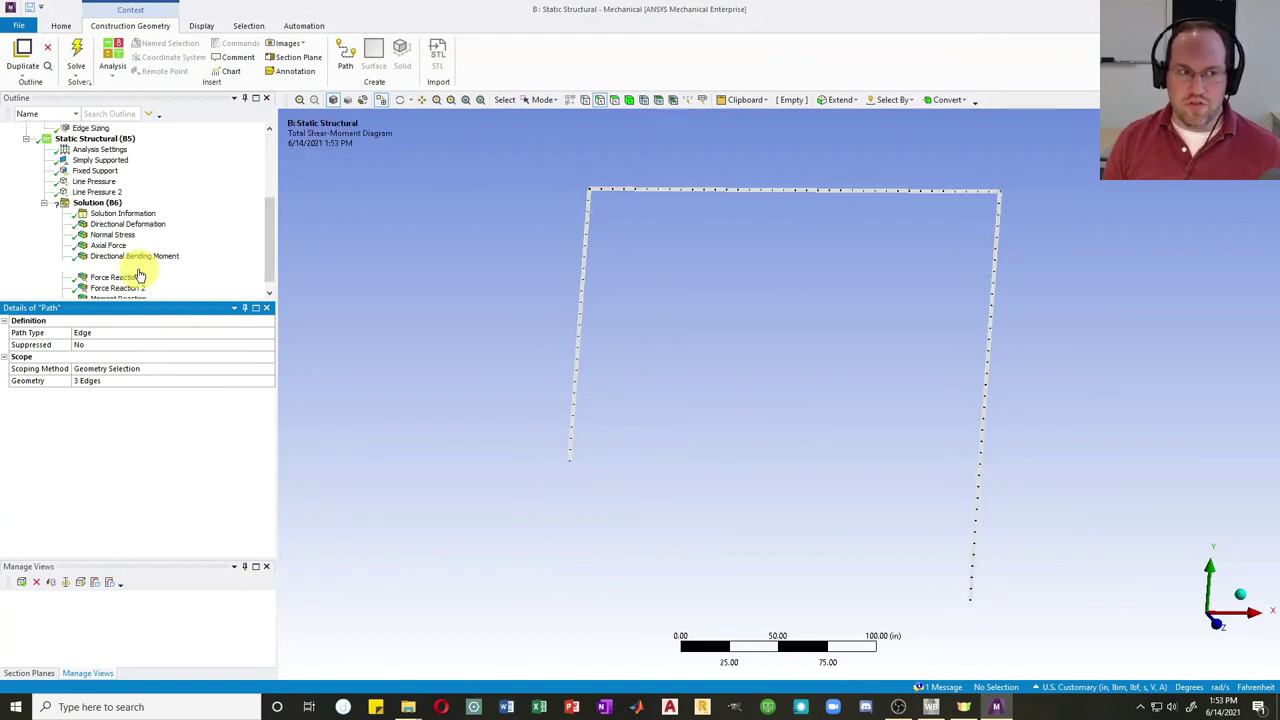
left_click(170, 344)
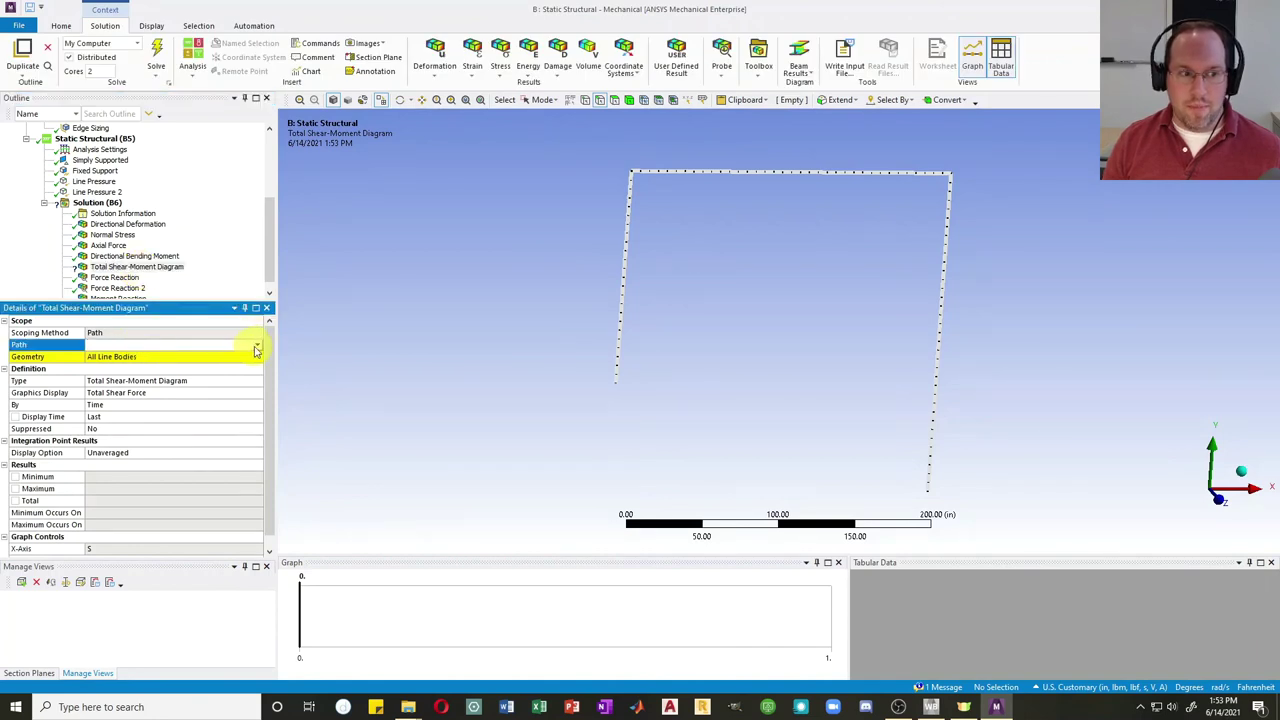
left_click(256, 347)
left_click(95, 357)
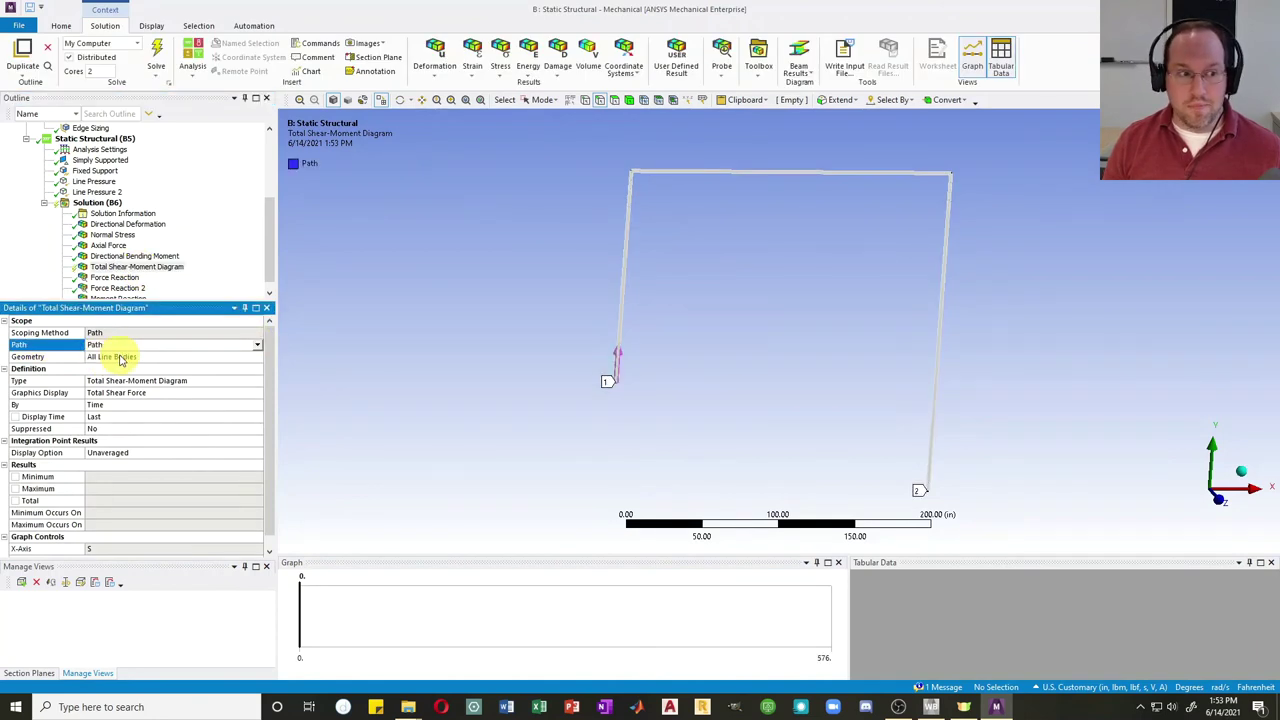
Set the diagram type to Directional Shear-Moment Diagram (VZ-MY-UZ) with Y Bending Moment as the graphics display, and solve
left_click(126, 381)
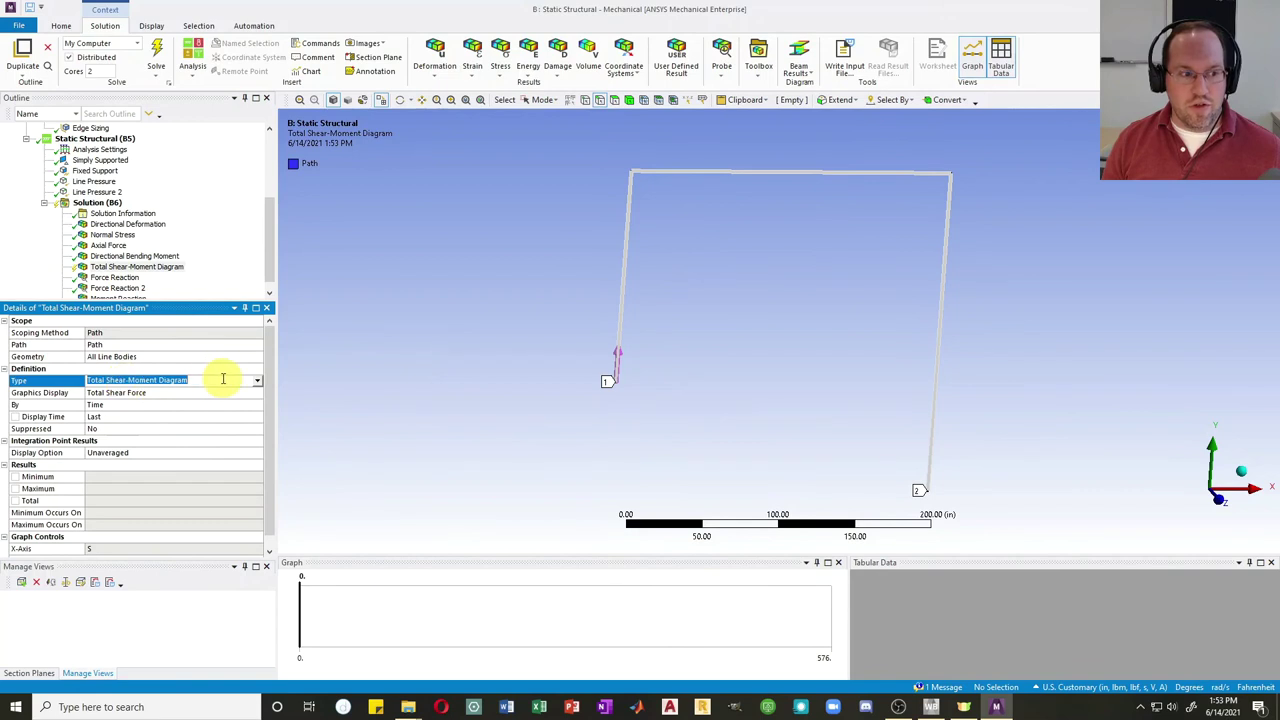
left_click(257, 384)
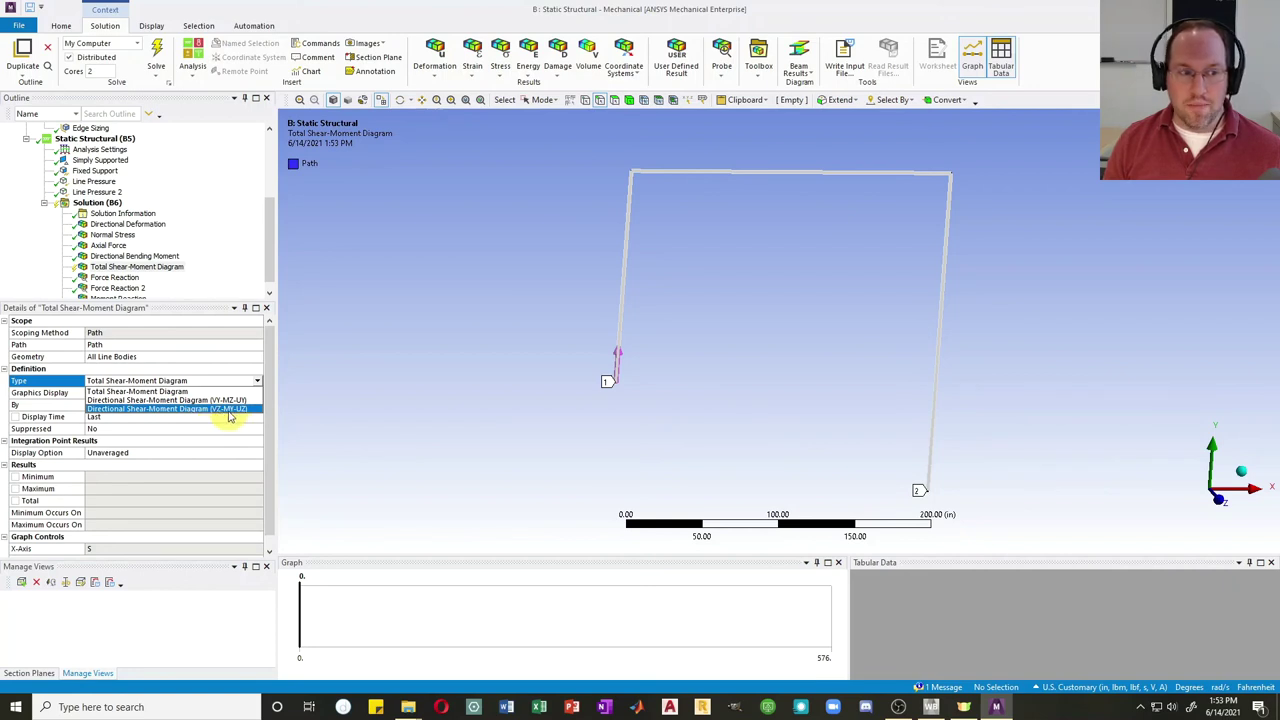
left_click(228, 418)
left_click(258, 393)
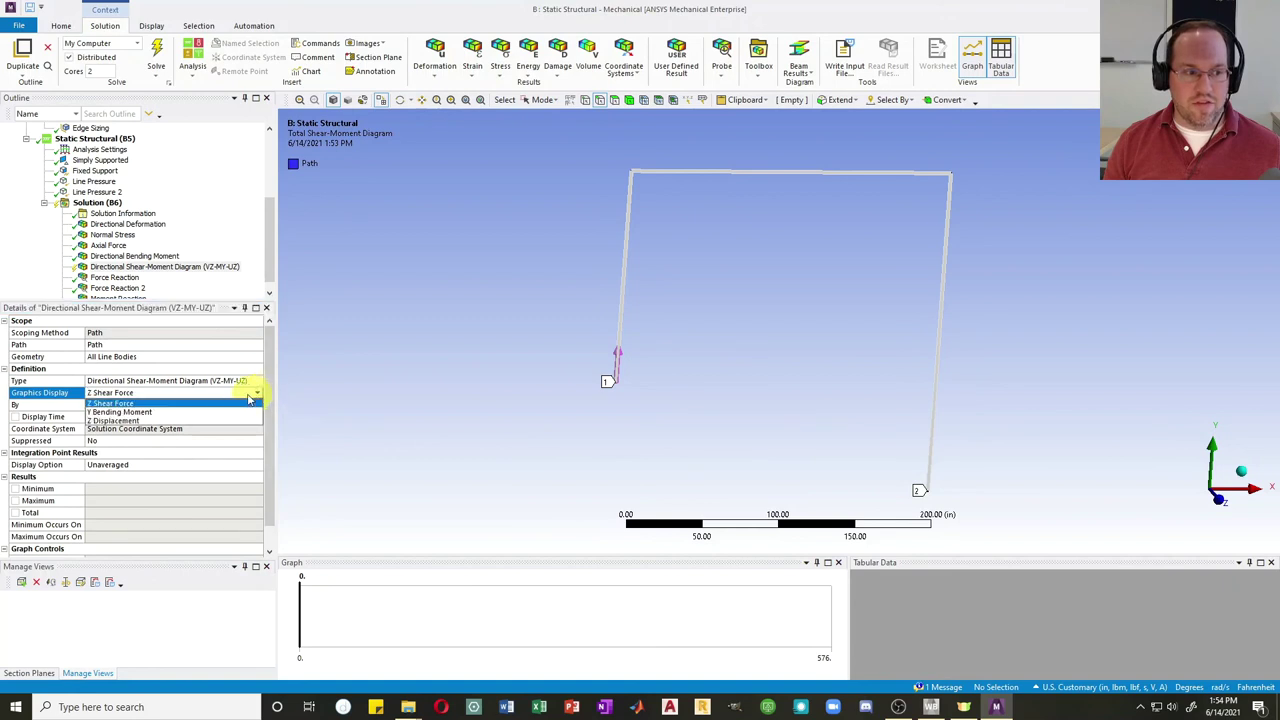
left_click(138, 418)
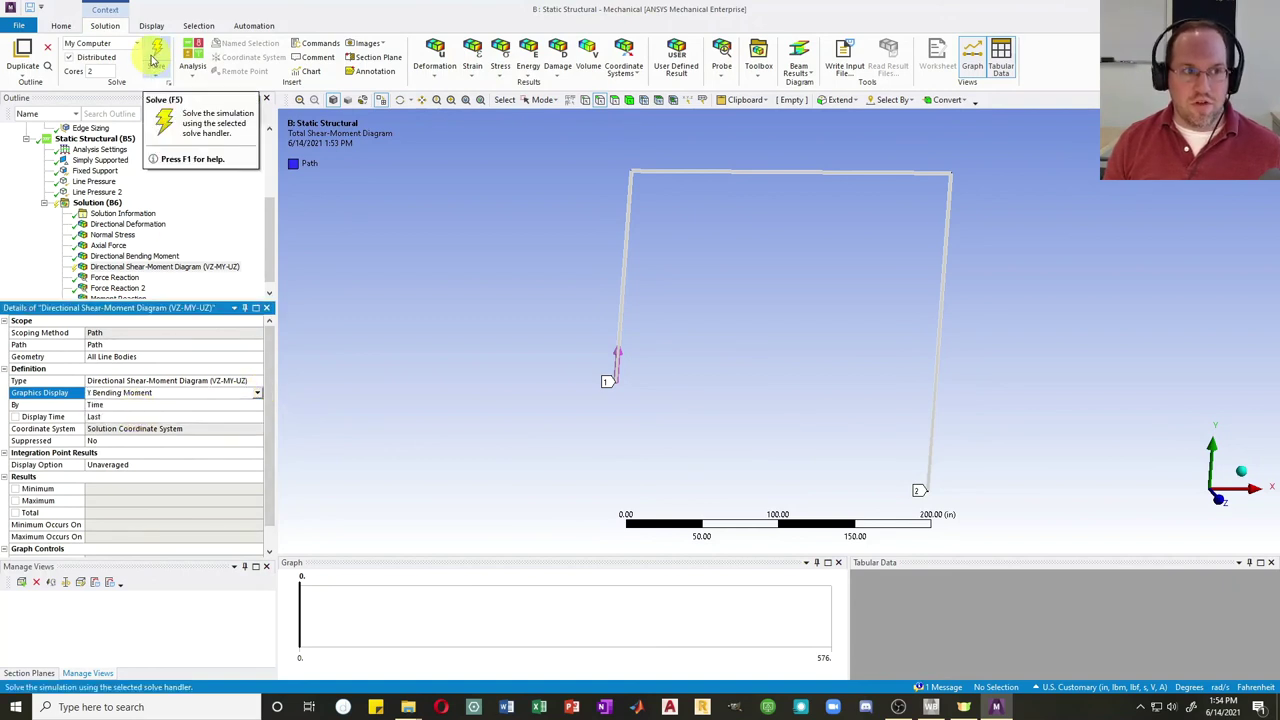
left_click(156, 52)
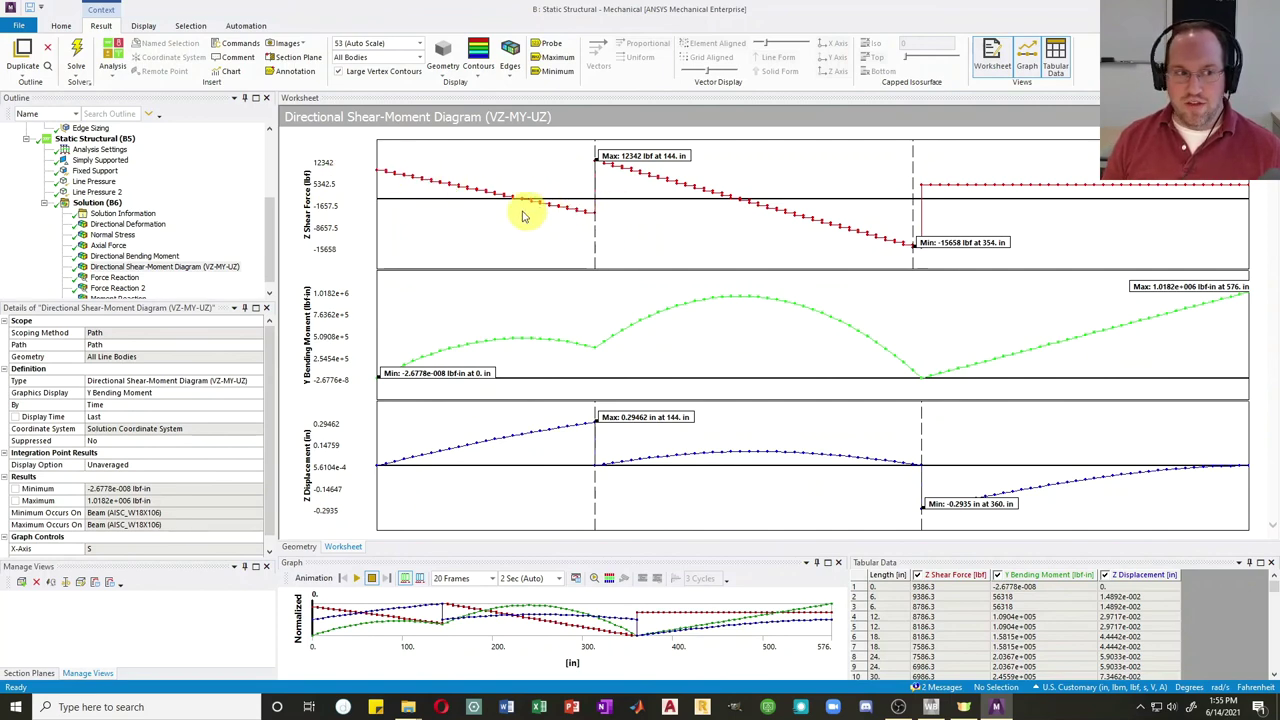
Set the shear-moment diagram's integration point display option to Averaged
left_click(150, 466)
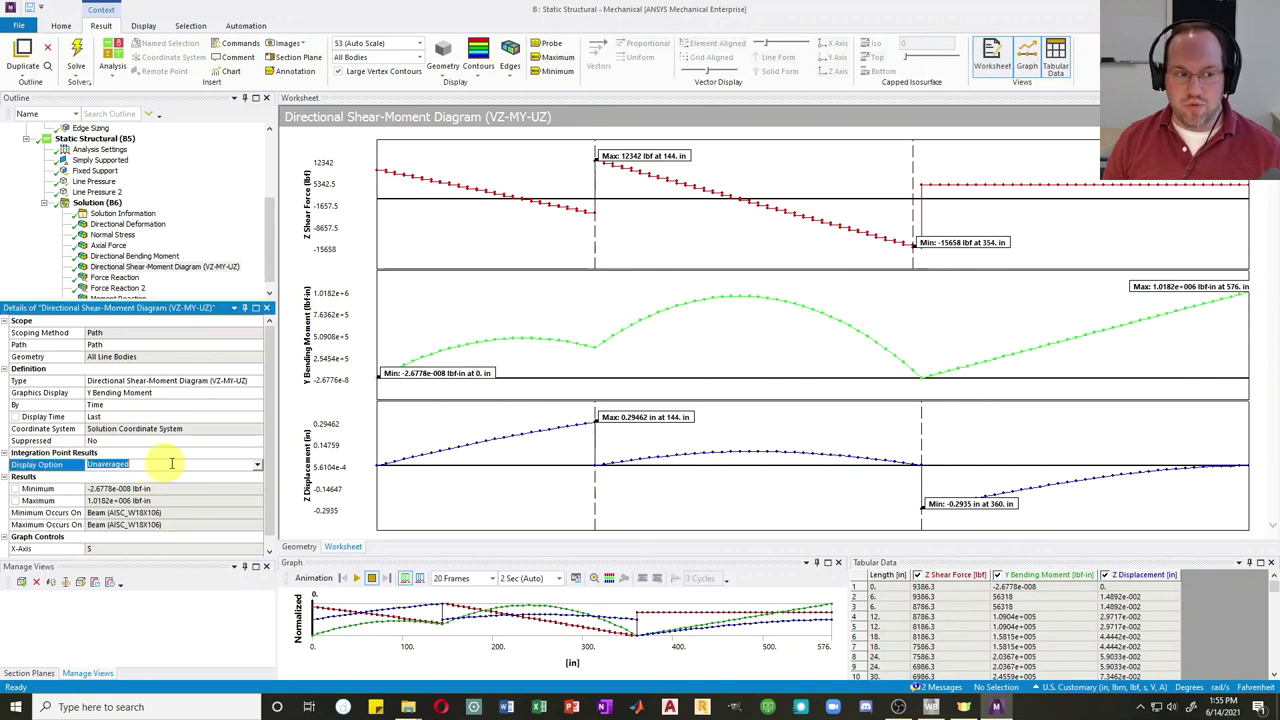
left_click(258, 466)
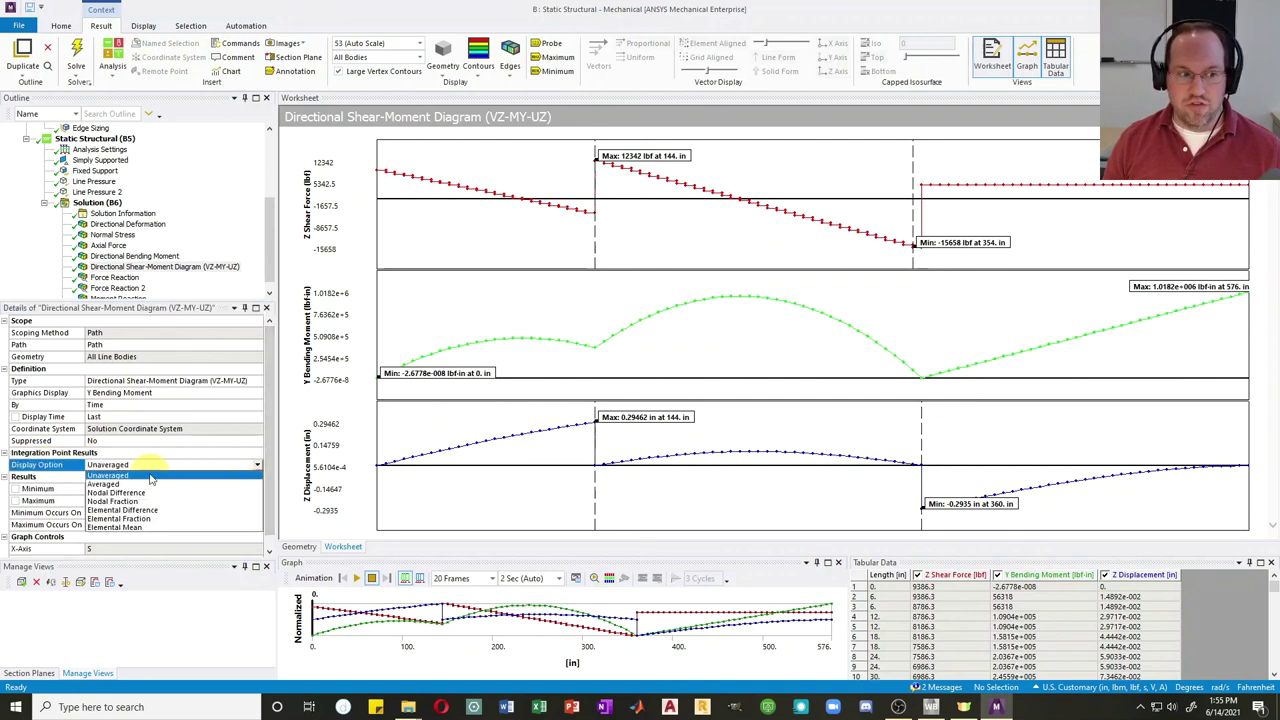
left_click(97, 488)
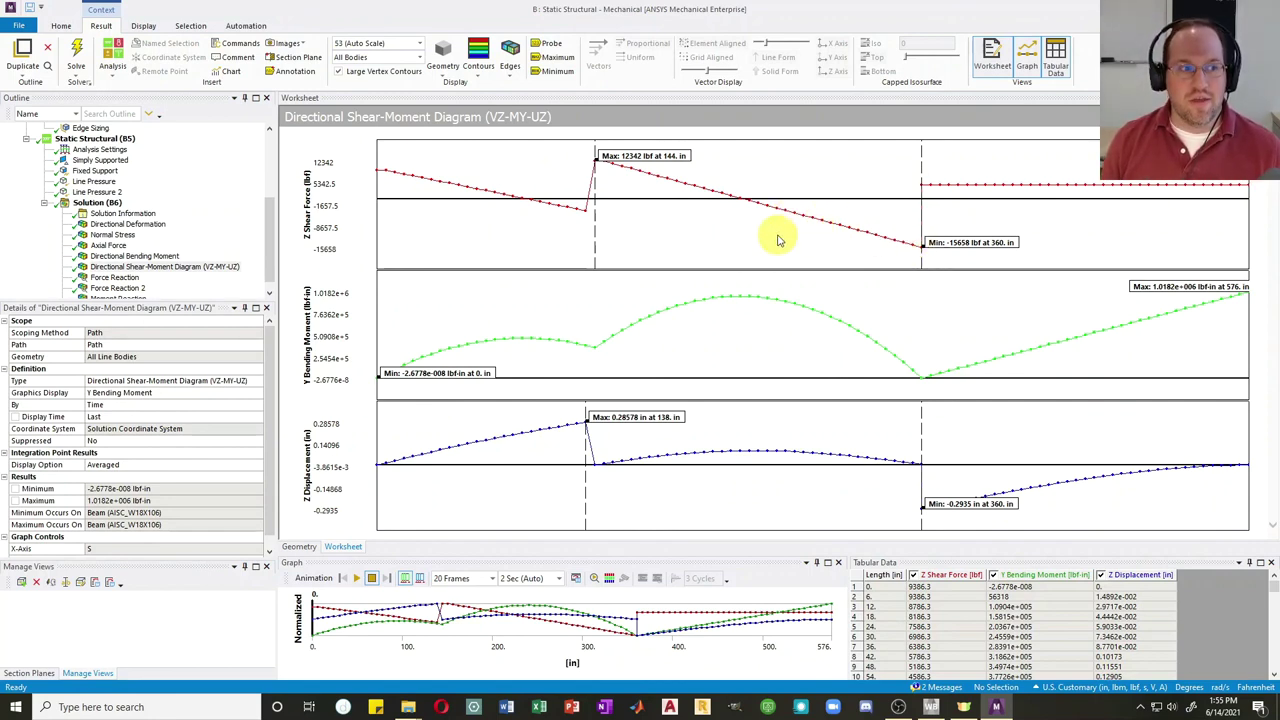
Return the shear-moment diagram's display option to Unaveraged and solve again
left_click(135, 465)
left_click(257, 464)
left_click(105, 486)
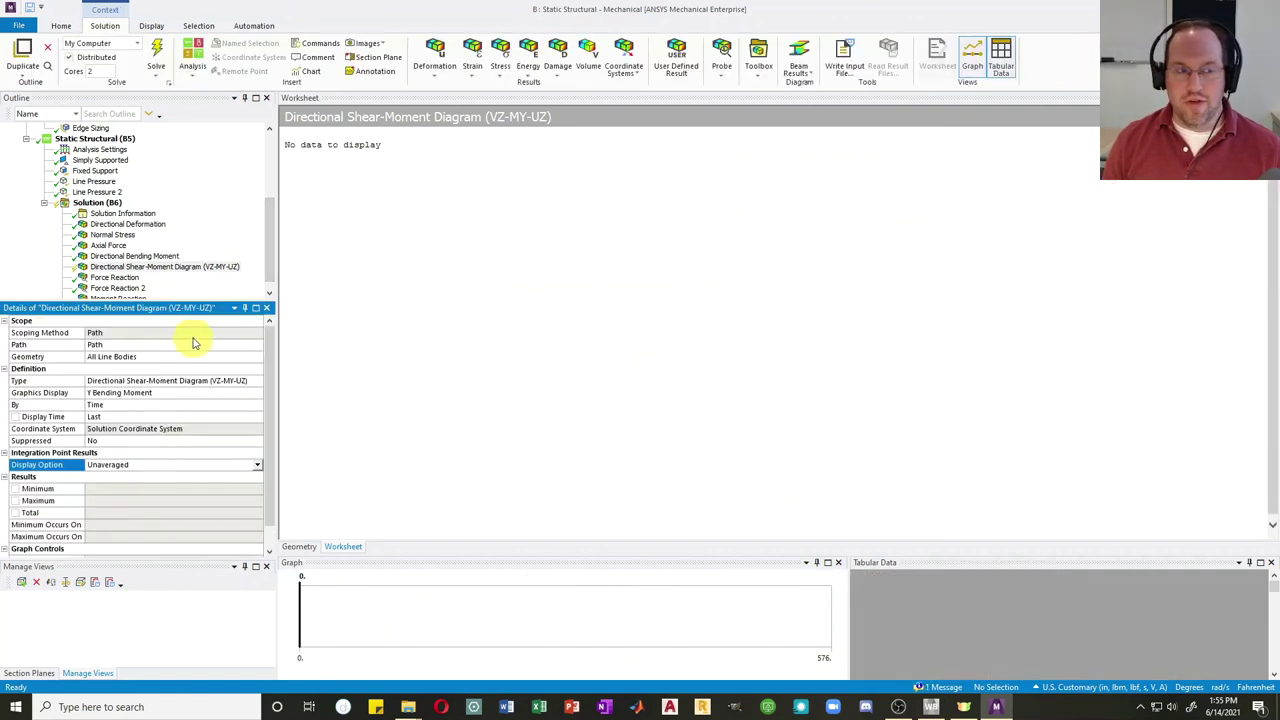
left_click(156, 55)
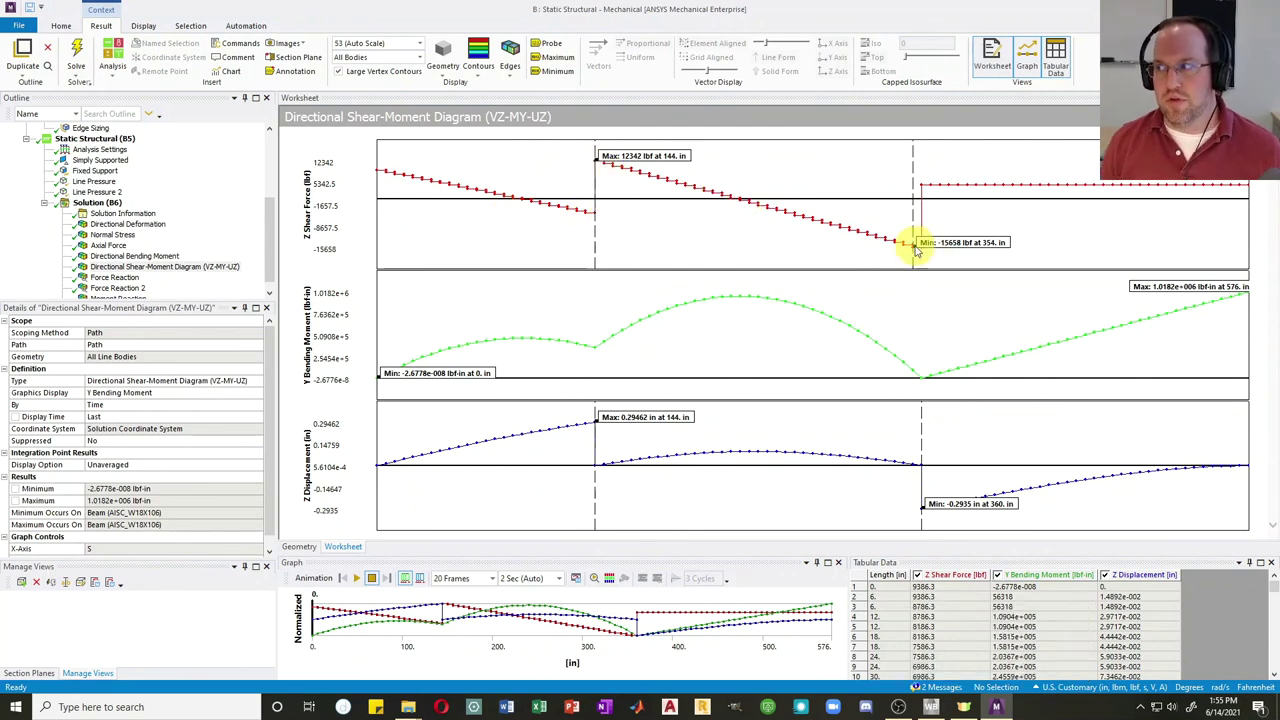
Switch from the diagram worksheet to the geometry view to examine the Y bending moment contours on the frame
left_click(660, 222)
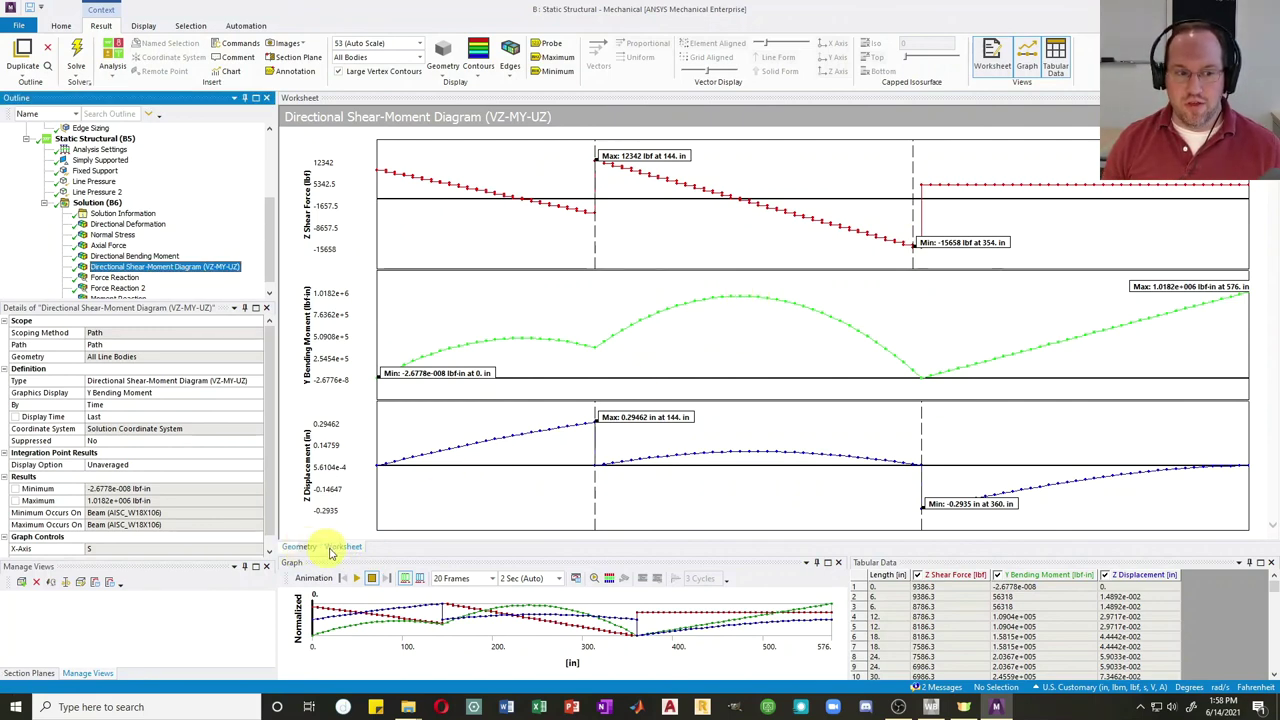
left_click(300, 548)
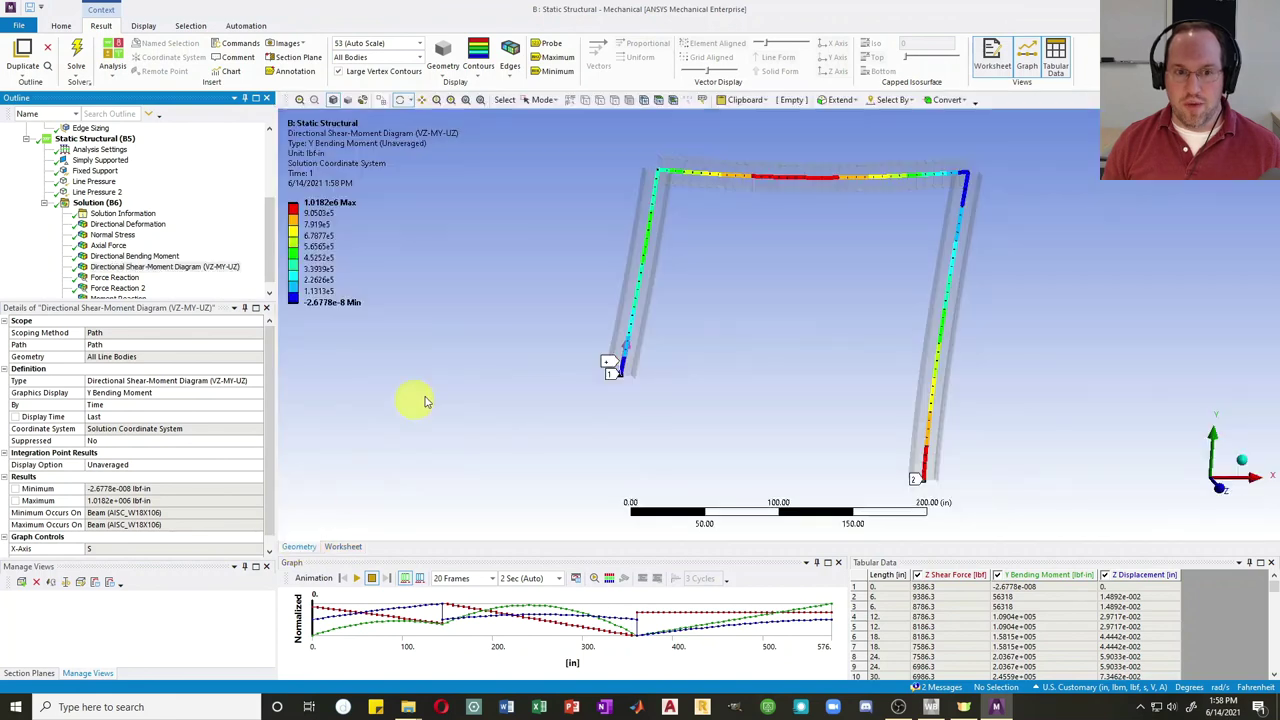